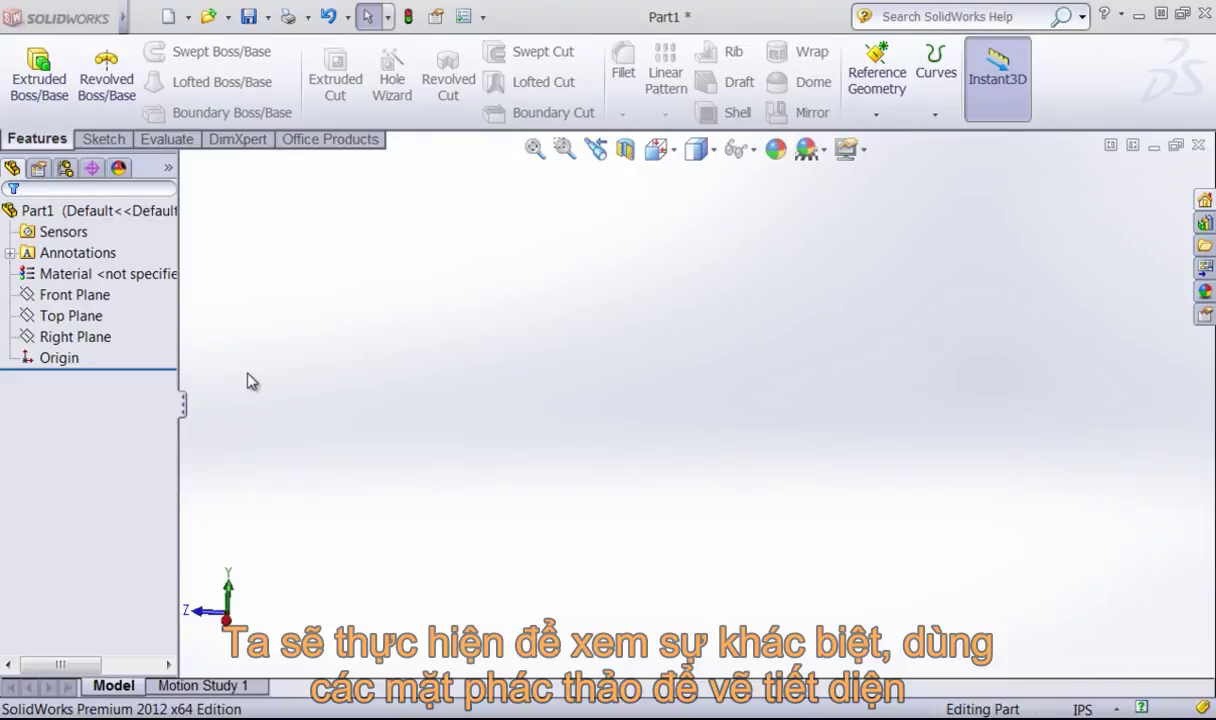
Step: Create two reference planes behind the Front Plane with the offset direction flipped, spaced 4 in apart
{"action": "left_click", "coordinate": [75, 294]}
{"action": "middle_click_drag", "start_coordinate": [453, 333], "coordinate": [727, 320]}
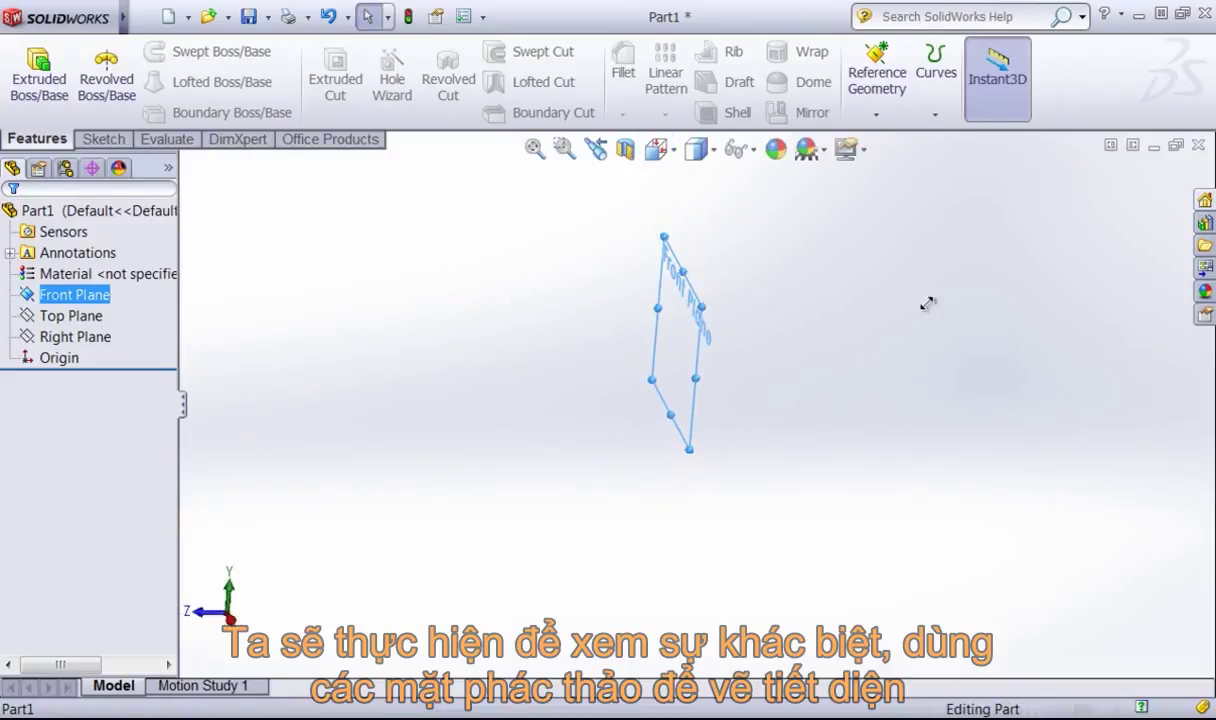
{"action": "key", "text": "p"}
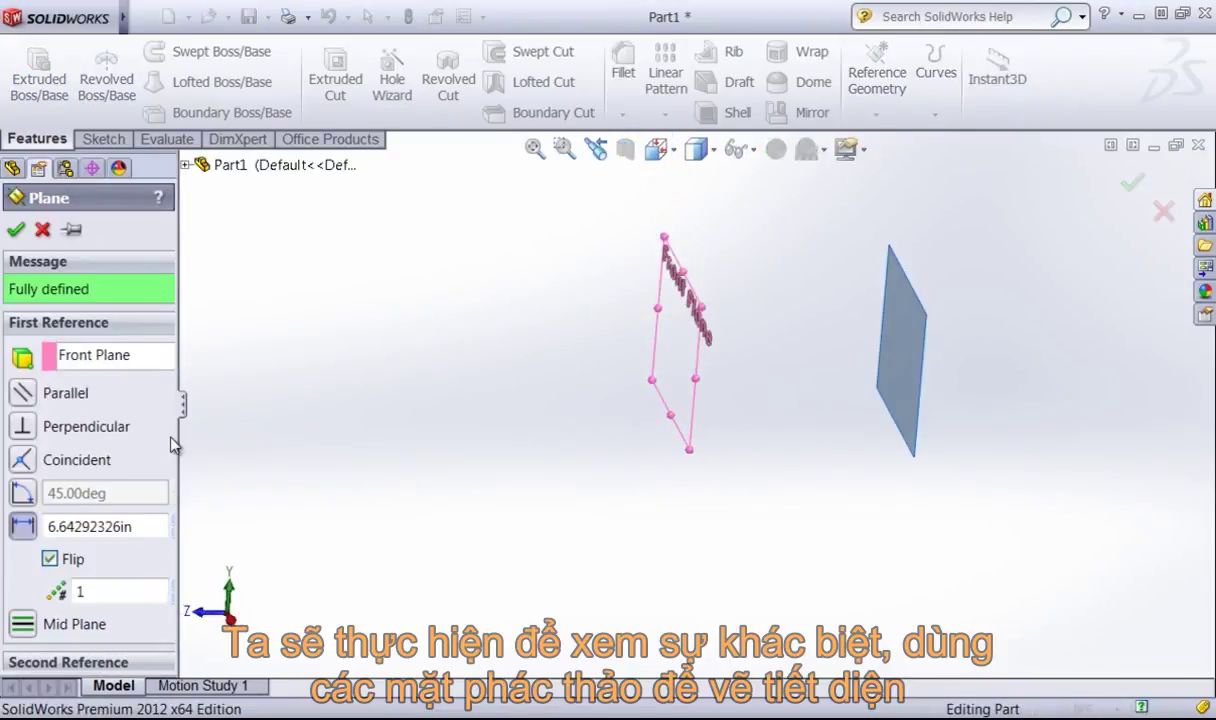
{"action": "left_click", "coordinate": [172, 587]}
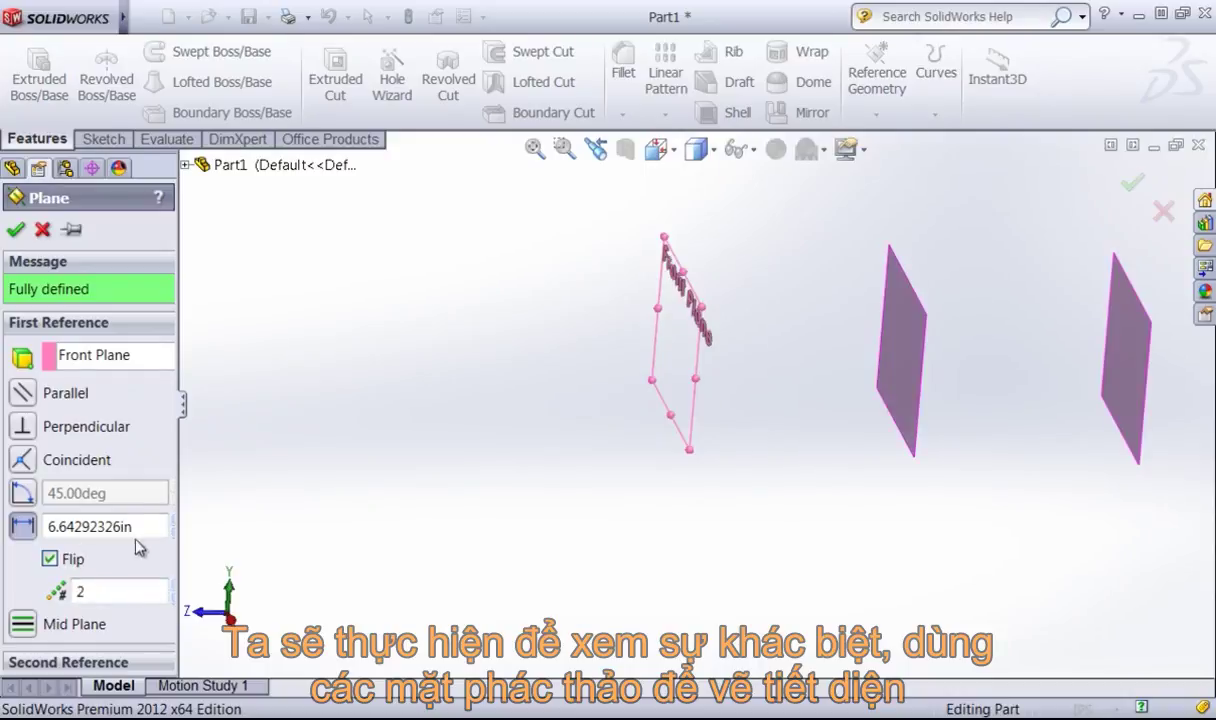
{"action": "left_click", "coordinate": [128, 526]}
{"action": "type", "text": "4"}
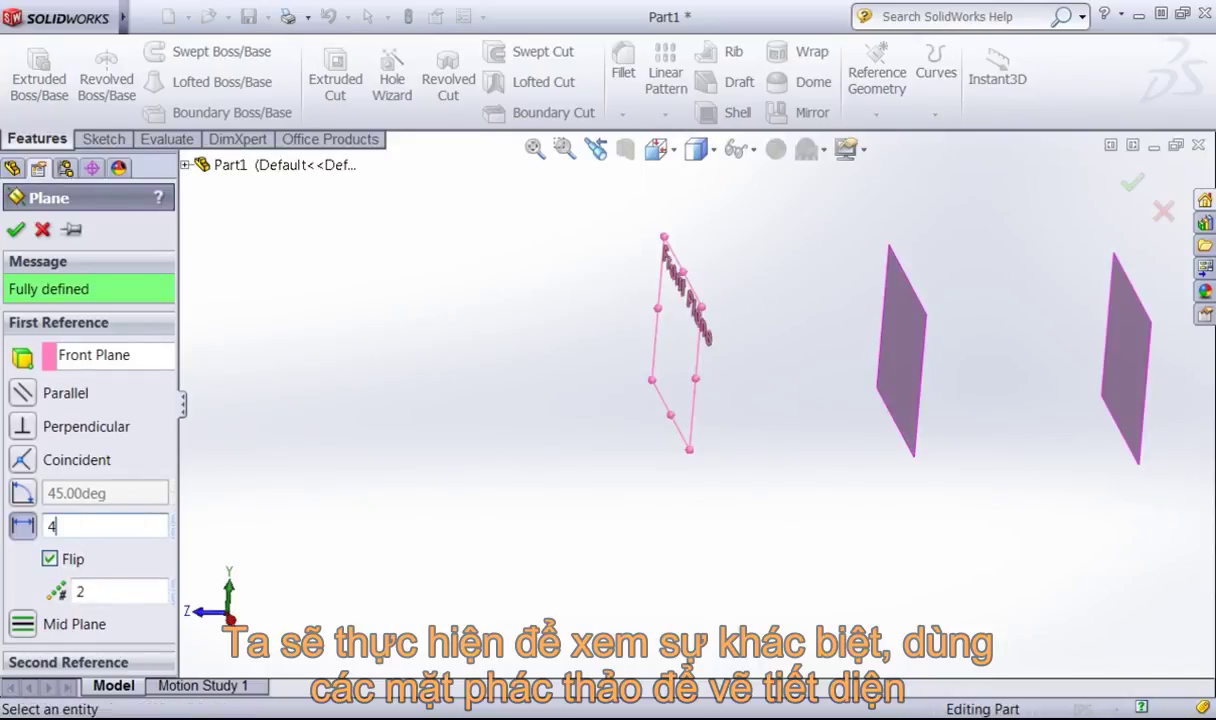
{"action": "key", "text": "Return"}
{"action": "left_click", "coordinate": [15, 229]}
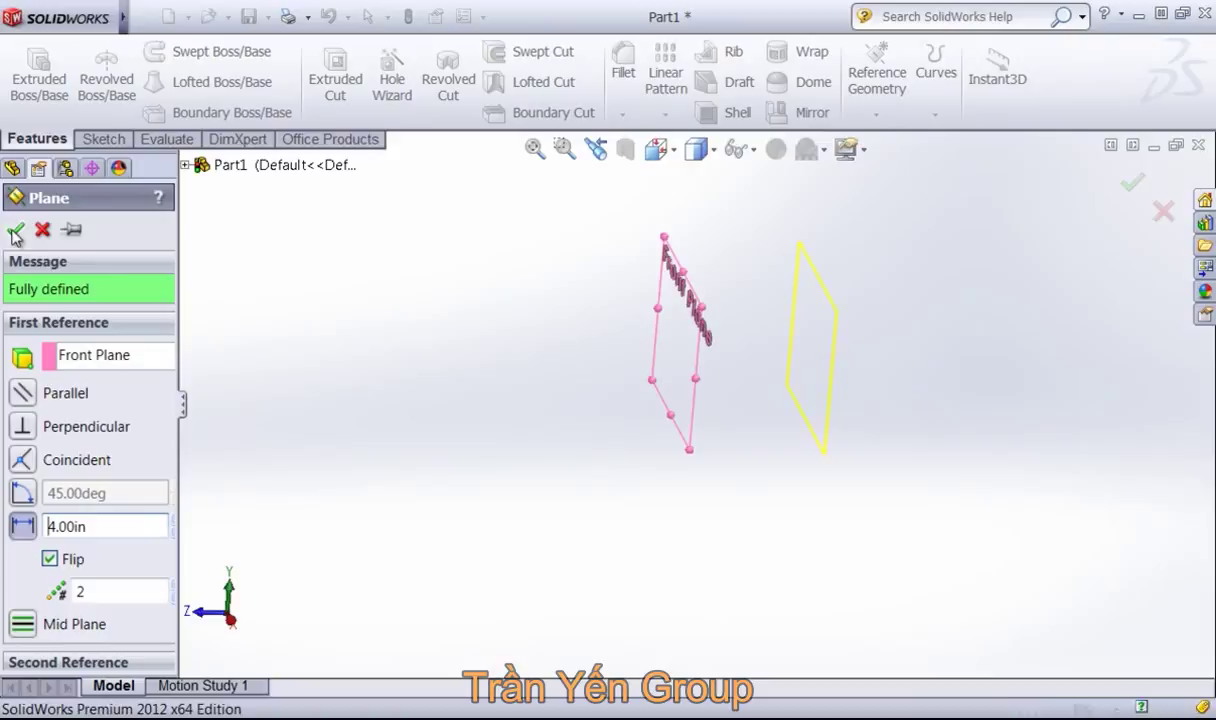
Step: Sketch a circle of about 0.7 in radius on the Front Plane, centred about 1.66 in directly above the origin
{"action": "left_click", "coordinate": [80, 294]}
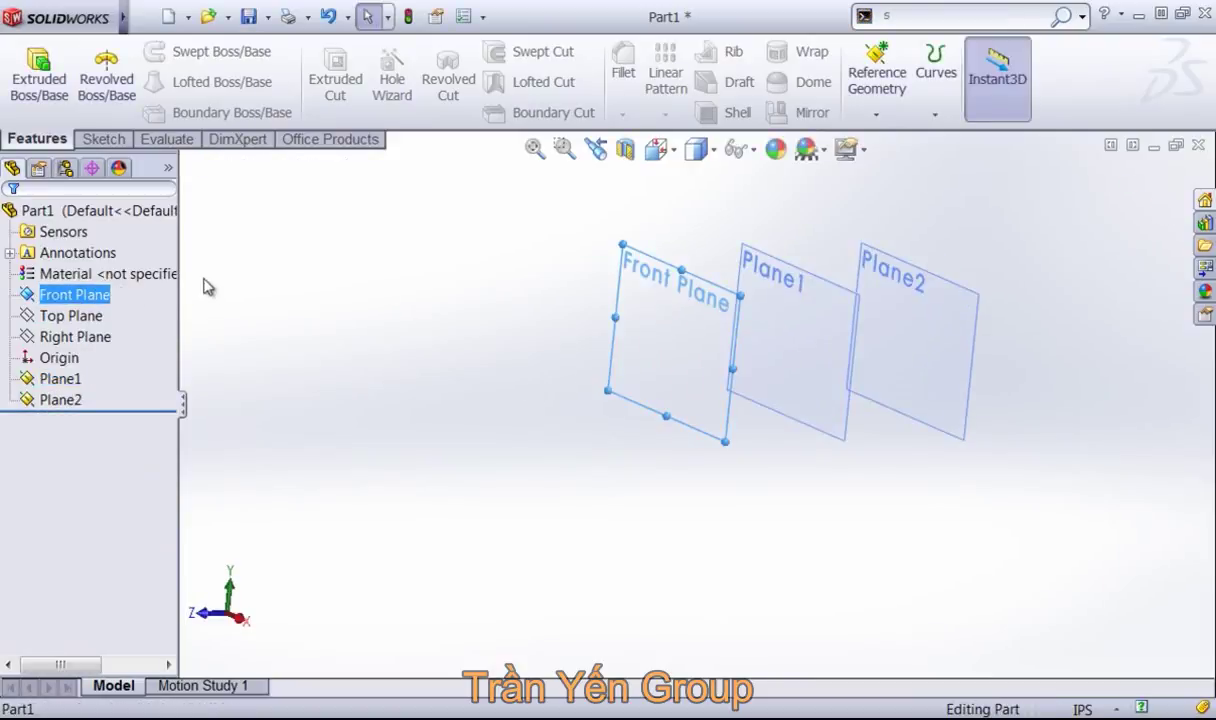
{"action": "left_click", "coordinate": [55, 272]}
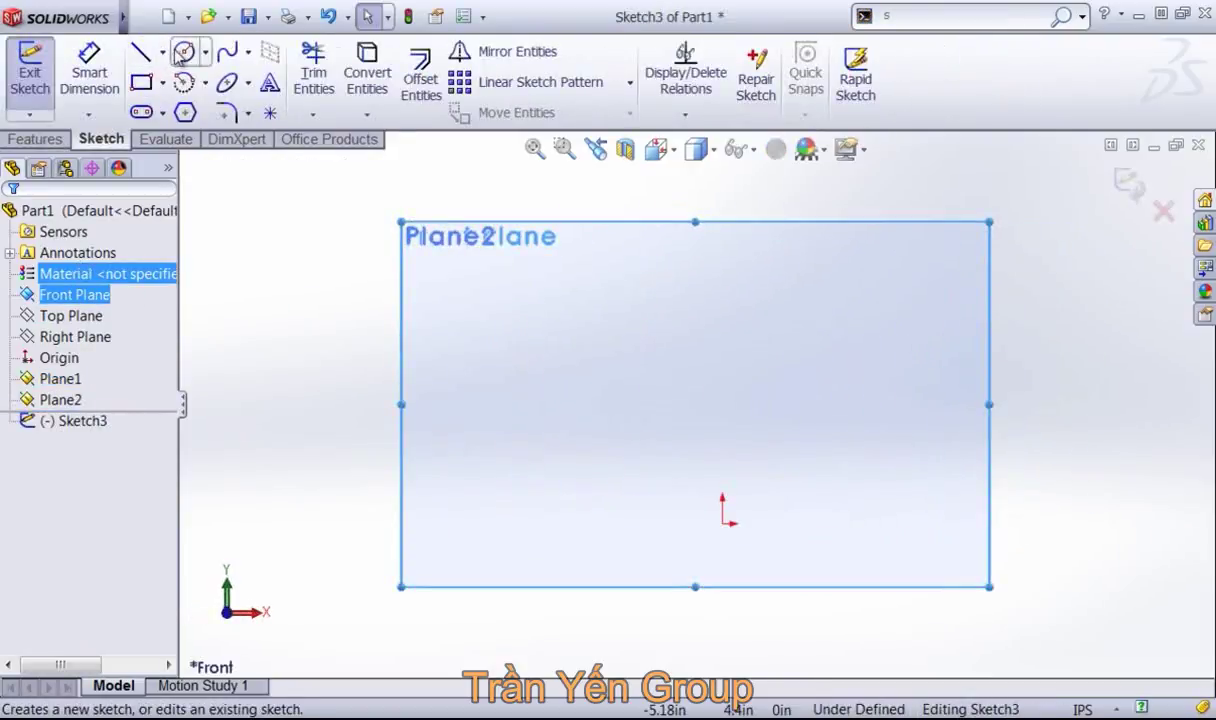
{"action": "left_click", "coordinate": [183, 53]}
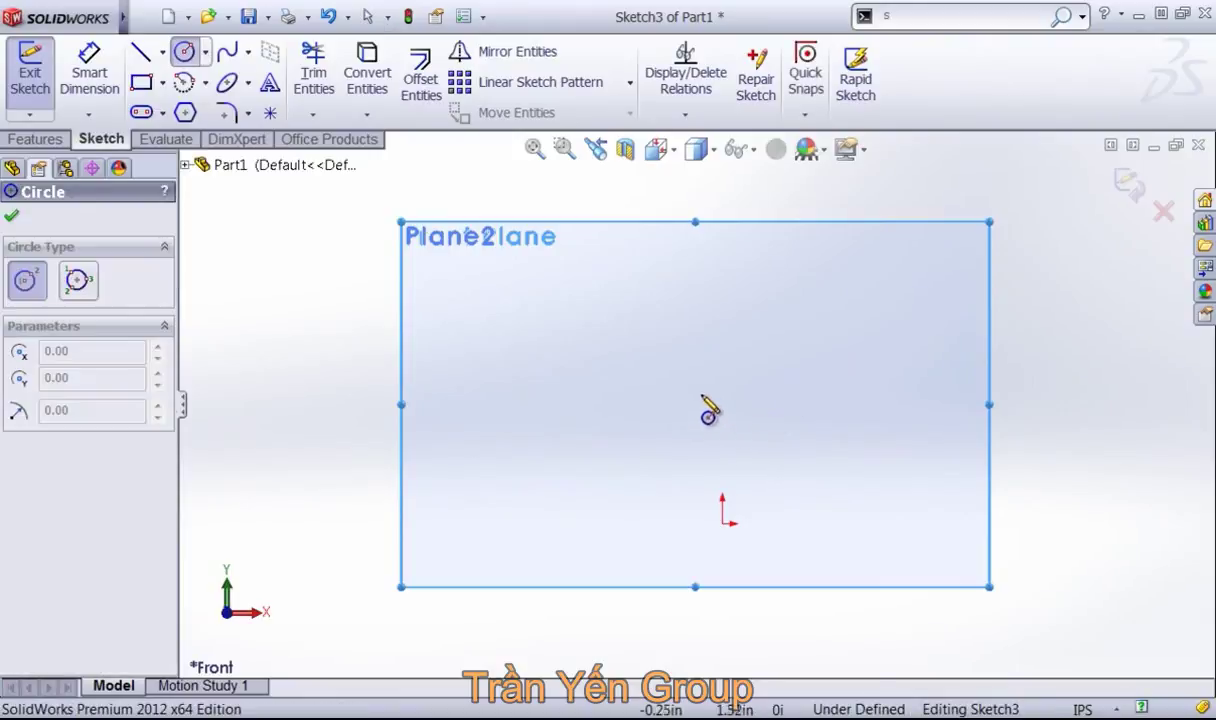
{"action": "left_click", "coordinate": [722, 384]}
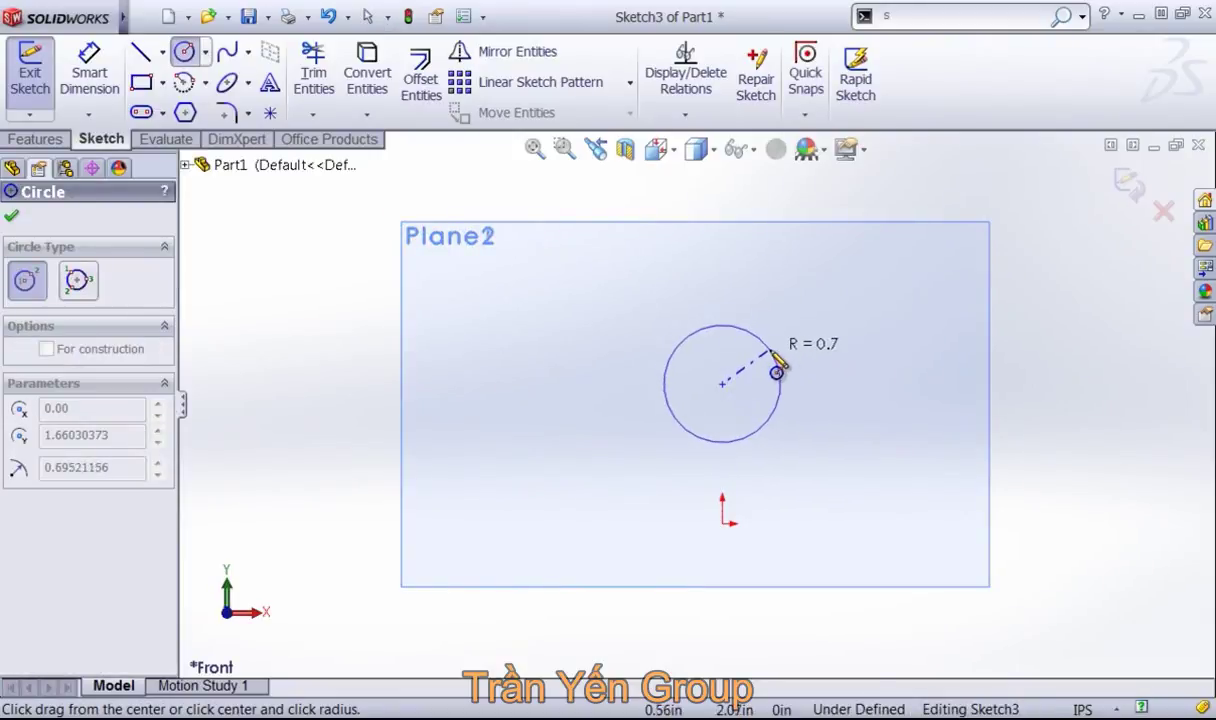
{"action": "left_click", "coordinate": [776, 371]}
{"action": "left_click", "coordinate": [1128, 186]}
Step: Sketch a circle on Plane1, centred about 0.46 in directly above the origin
{"action": "mouse_move", "coordinate": [904, 339]}
{"action": "middle_mouse_down"}
{"action": "mouse_move", "coordinate": [863, 383]}
{"action": "mouse_move", "coordinate": [903, 298]}
{"action": "middle_mouse_up"}
{"action": "left_click", "coordinate": [903, 298]}
{"action": "left_click", "coordinate": [982, 236]}
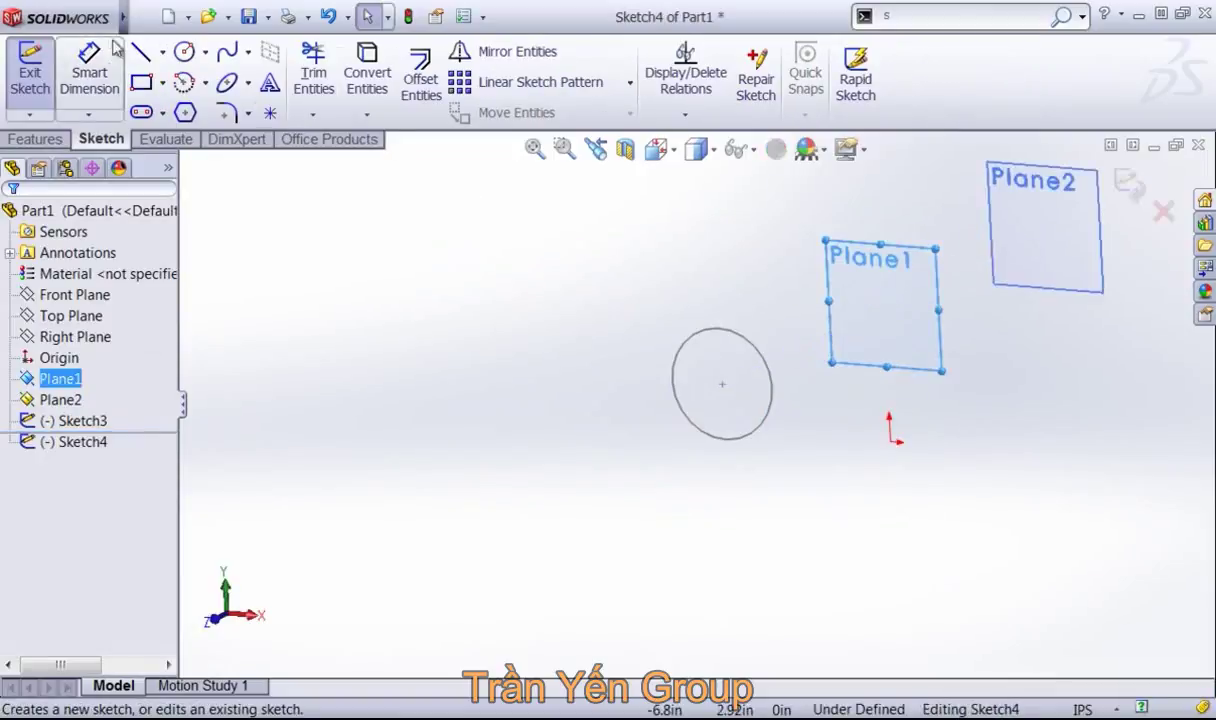
{"action": "left_click", "coordinate": [185, 52]}
{"action": "left_click", "coordinate": [888, 404]}
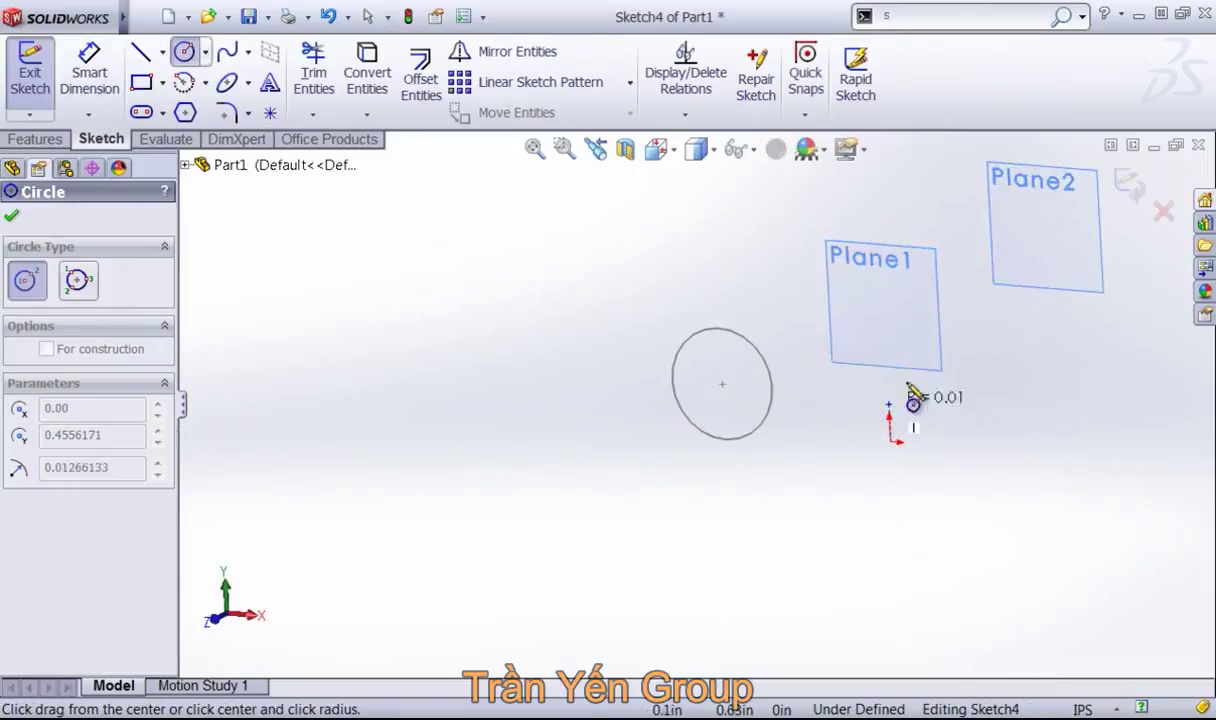
{"action": "left_click", "coordinate": [931, 390]}
{"action": "left_click", "coordinate": [1127, 185]}
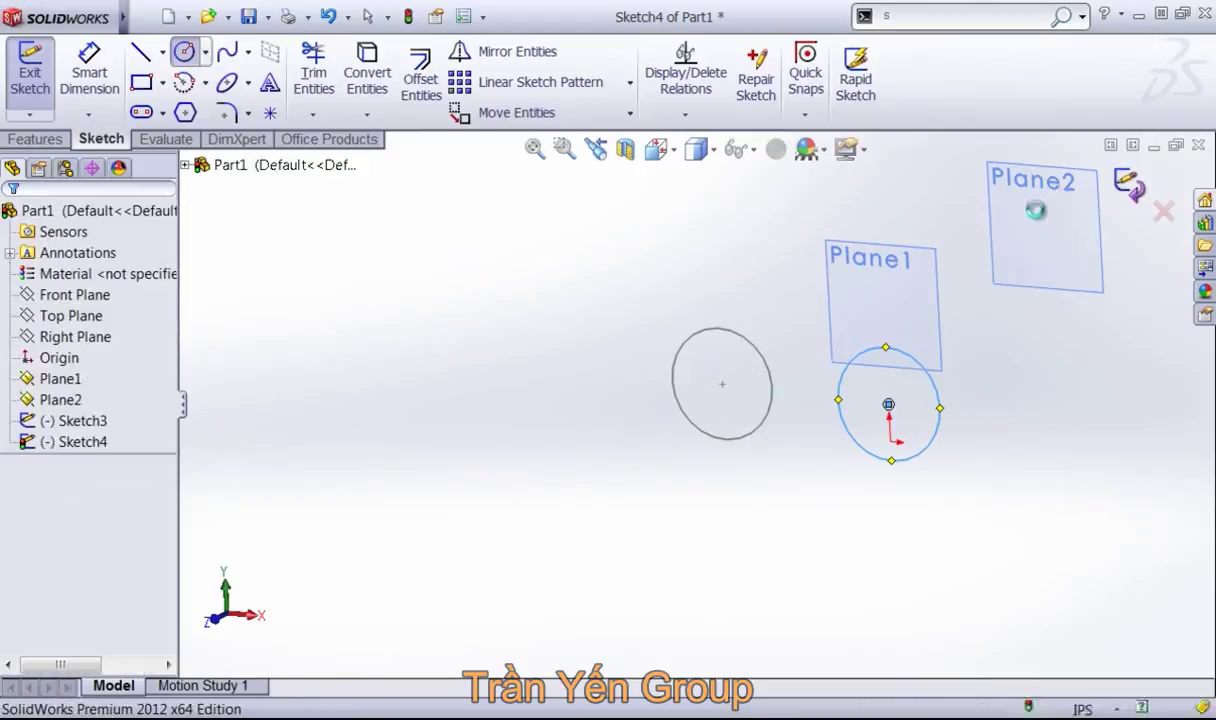
Step: Sketch a circle on Plane2, centred about 1.8 in above and slightly beside the origin
{"action": "left_click", "coordinate": [1040, 230]}
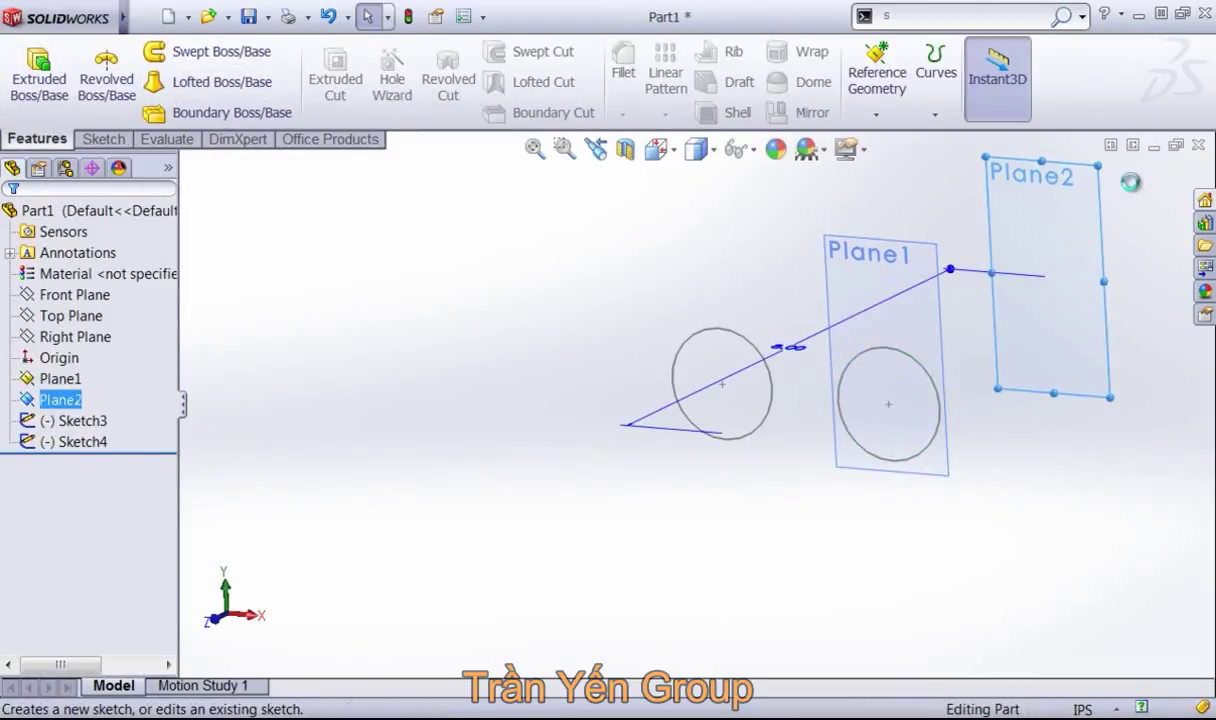
{"action": "left_click", "coordinate": [1078, 174]}
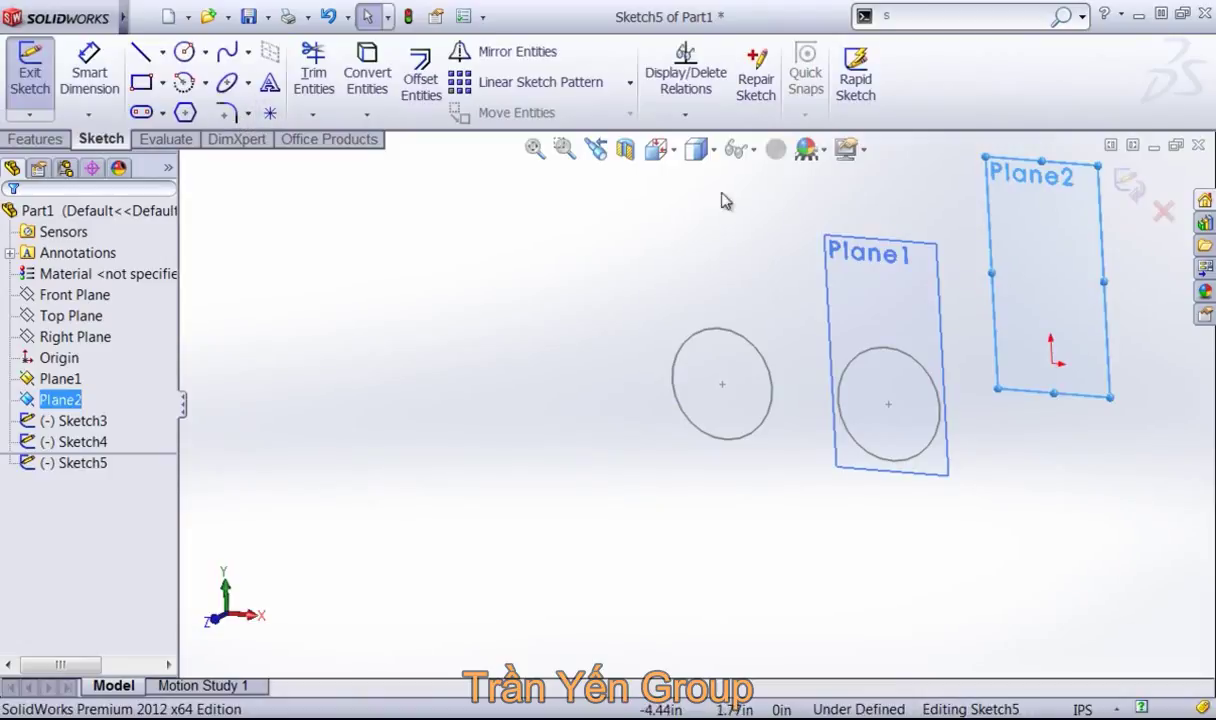
{"action": "left_click", "coordinate": [184, 52]}
{"action": "left_click", "coordinate": [1033, 217]}
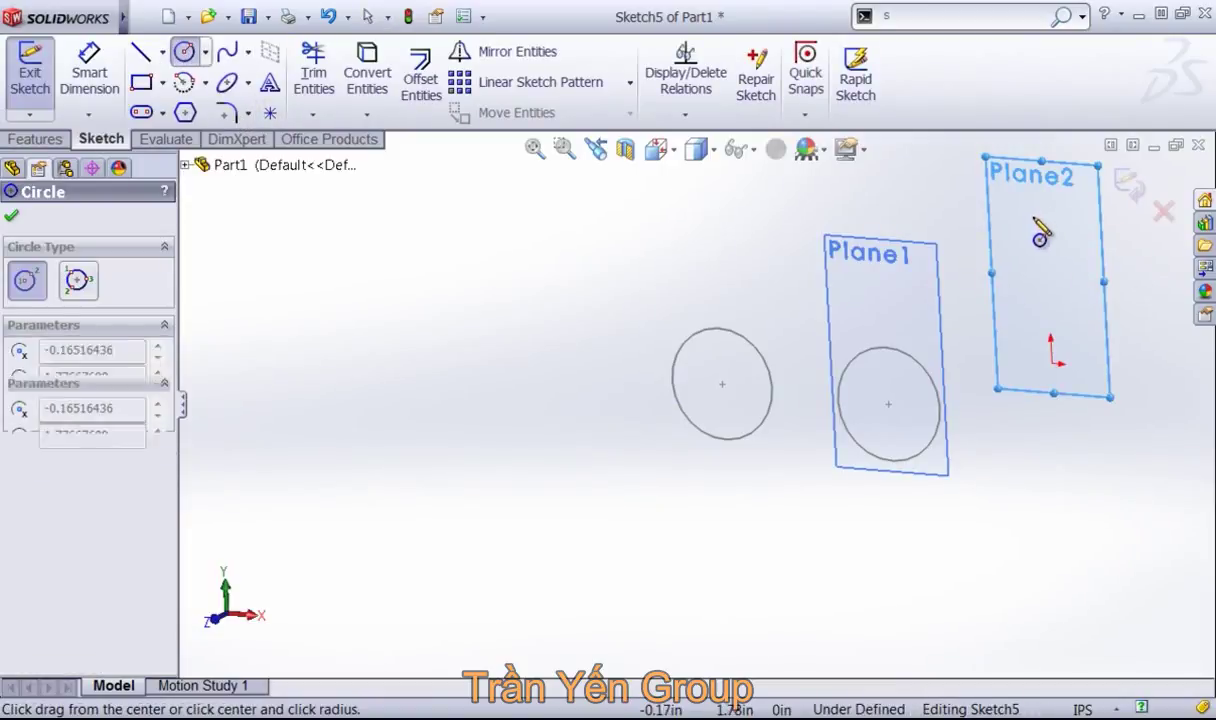
{"action": "left_click", "coordinate": [1082, 181]}
{"action": "key", "text": "Escape"}
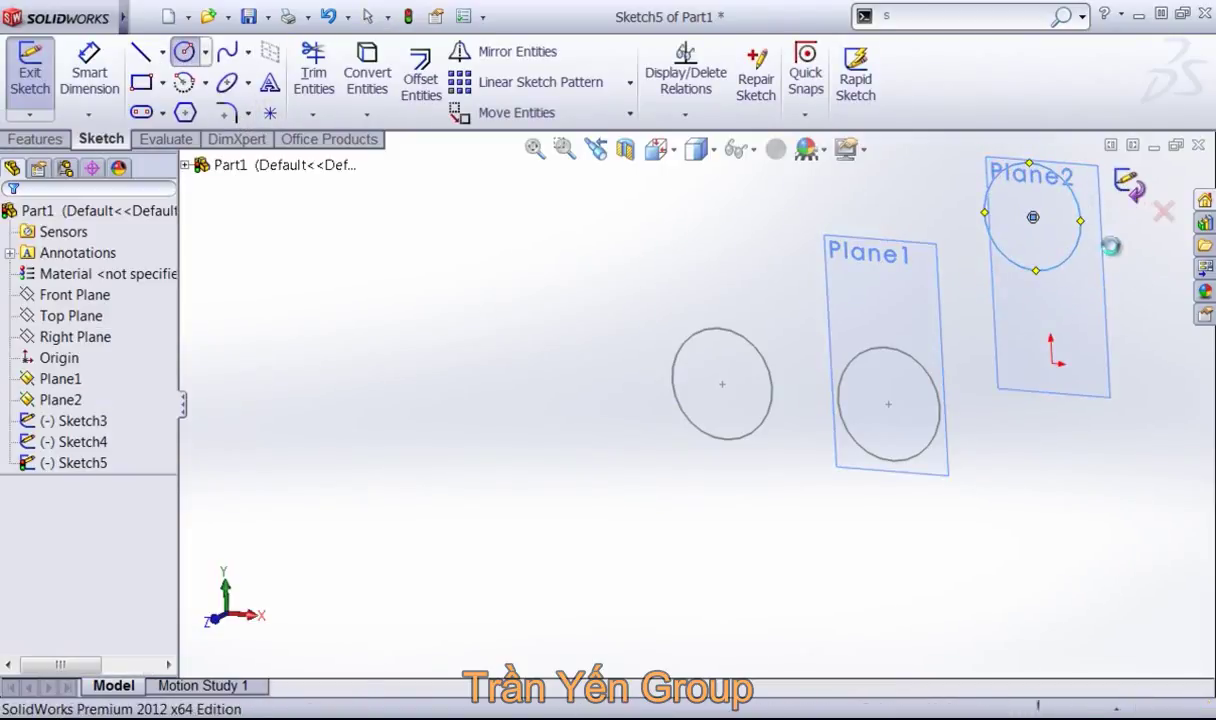
{"action": "left_click", "coordinate": [1128, 186]}
Step: Create a Boundary Boss/Base through the three circles, picked in order from the Front Plane to Plane2 as Direction 1 profiles
{"action": "mouse_move", "coordinate": [977, 497]}
{"action": "middle_mouse_down"}
{"action": "mouse_move", "coordinate": [963, 421]}
{"action": "mouse_move", "coordinate": [953, 553]}
{"action": "mouse_move", "coordinate": [960, 388]}
{"action": "mouse_move", "coordinate": [931, 372]}
{"action": "middle_mouse_up"}
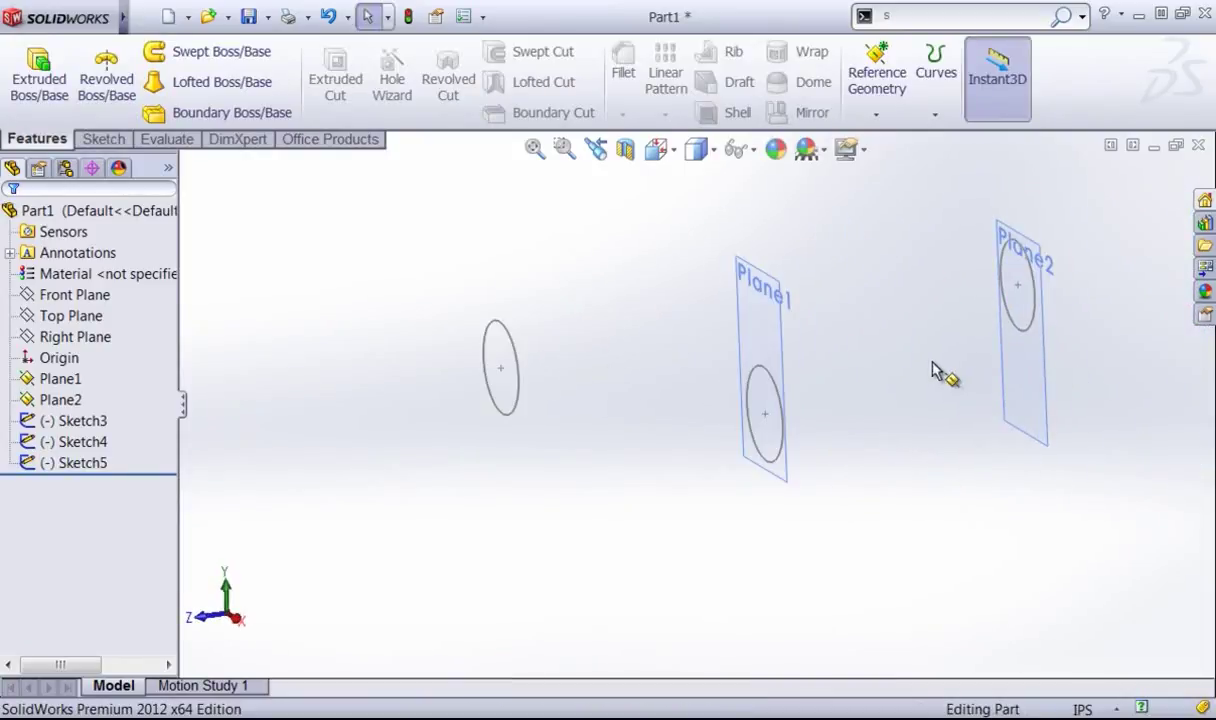
{"action": "left_click", "coordinate": [175, 112]}
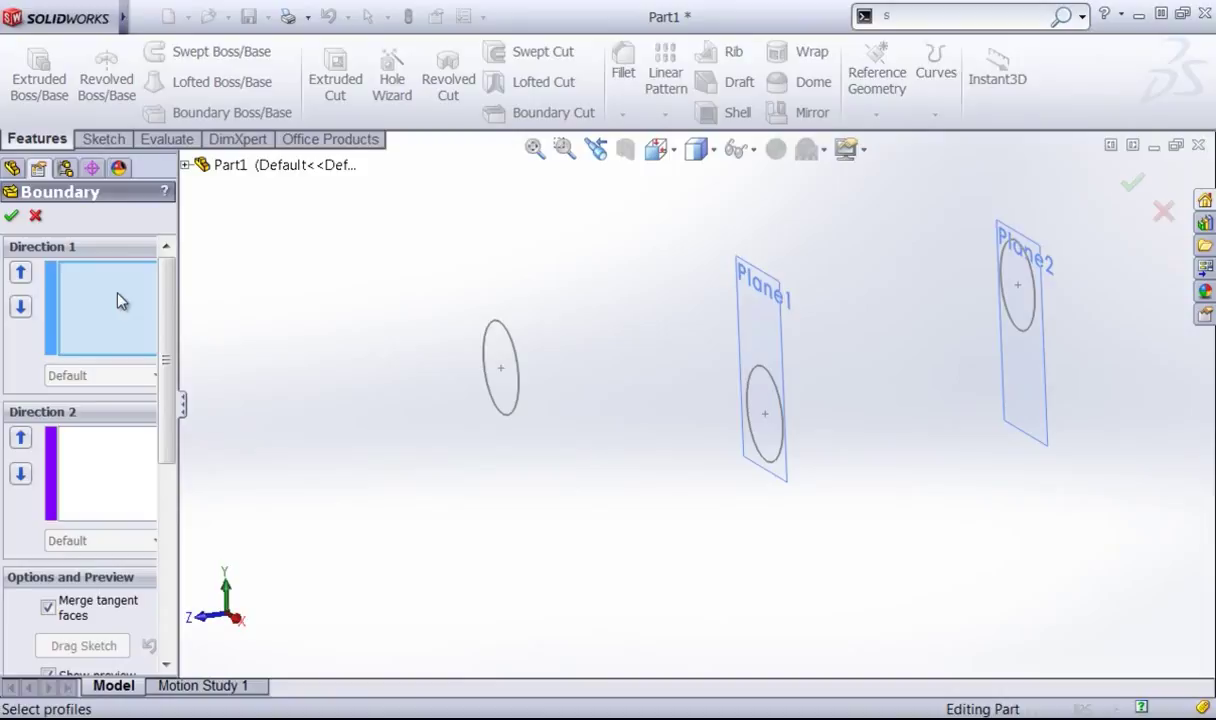
{"action": "left_click", "coordinate": [517, 357]}
{"action": "left_click", "coordinate": [783, 404]}
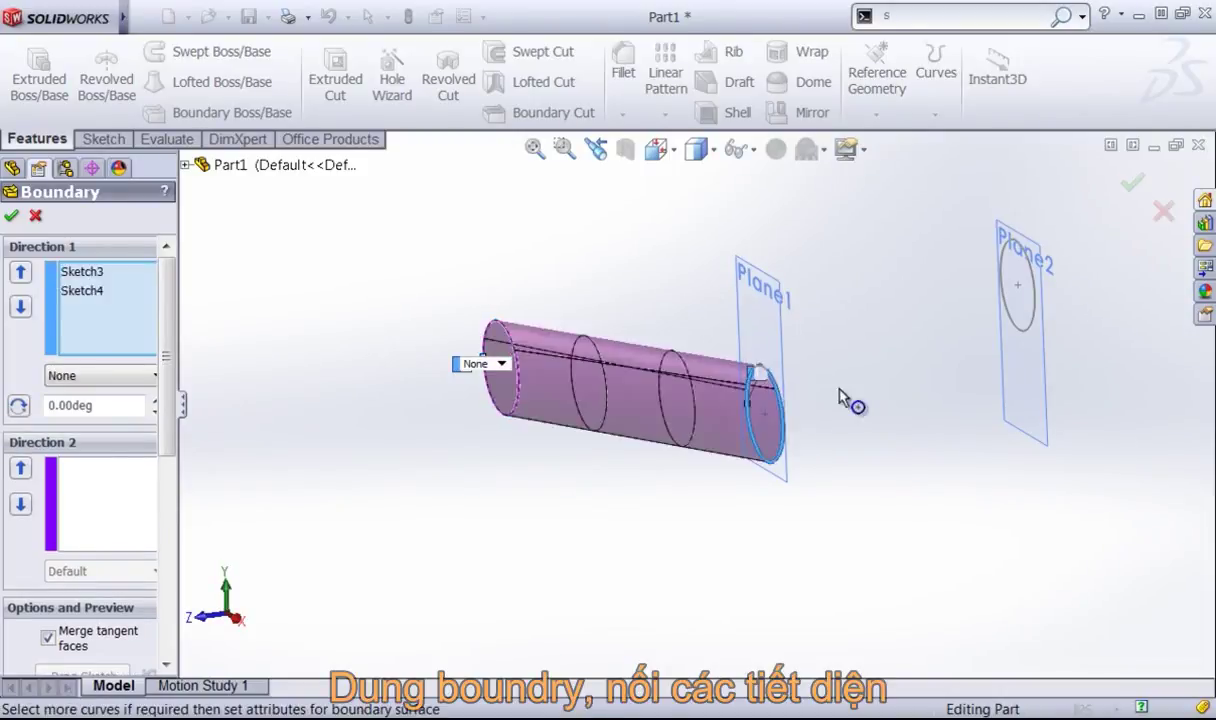
{"action": "left_click", "coordinate": [1031, 296]}
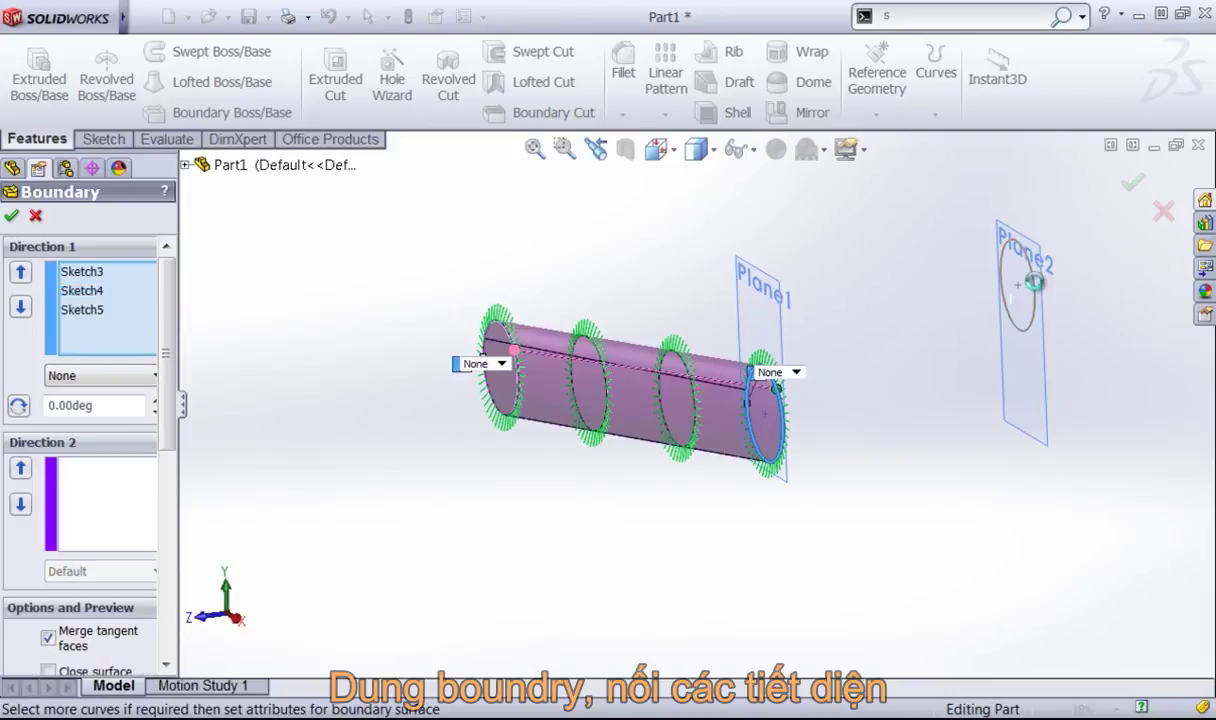
{"action": "middle_click_drag", "start_coordinate": [893, 490], "coordinate": [955, 480]}
{"action": "left_click", "coordinate": [1133, 184]}
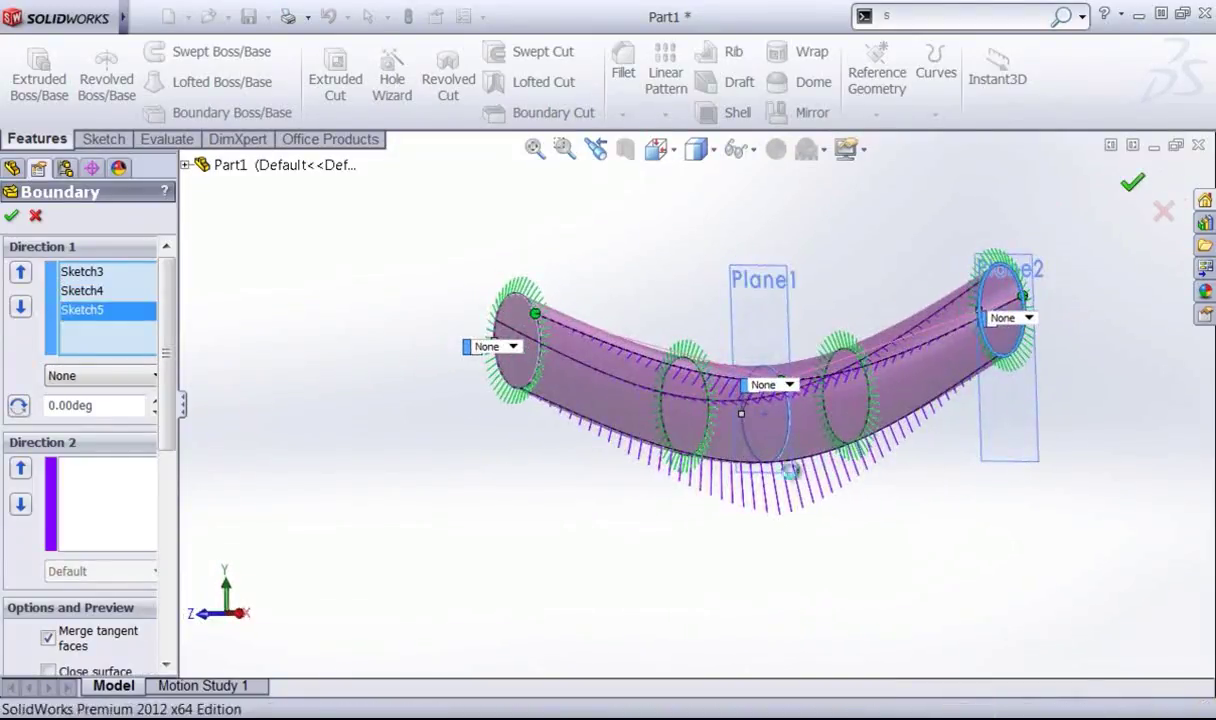
{"action": "middle_click_drag", "start_coordinate": [795, 326], "coordinate": [697, 301]}
{"action": "left_click", "coordinate": [671, 302]}
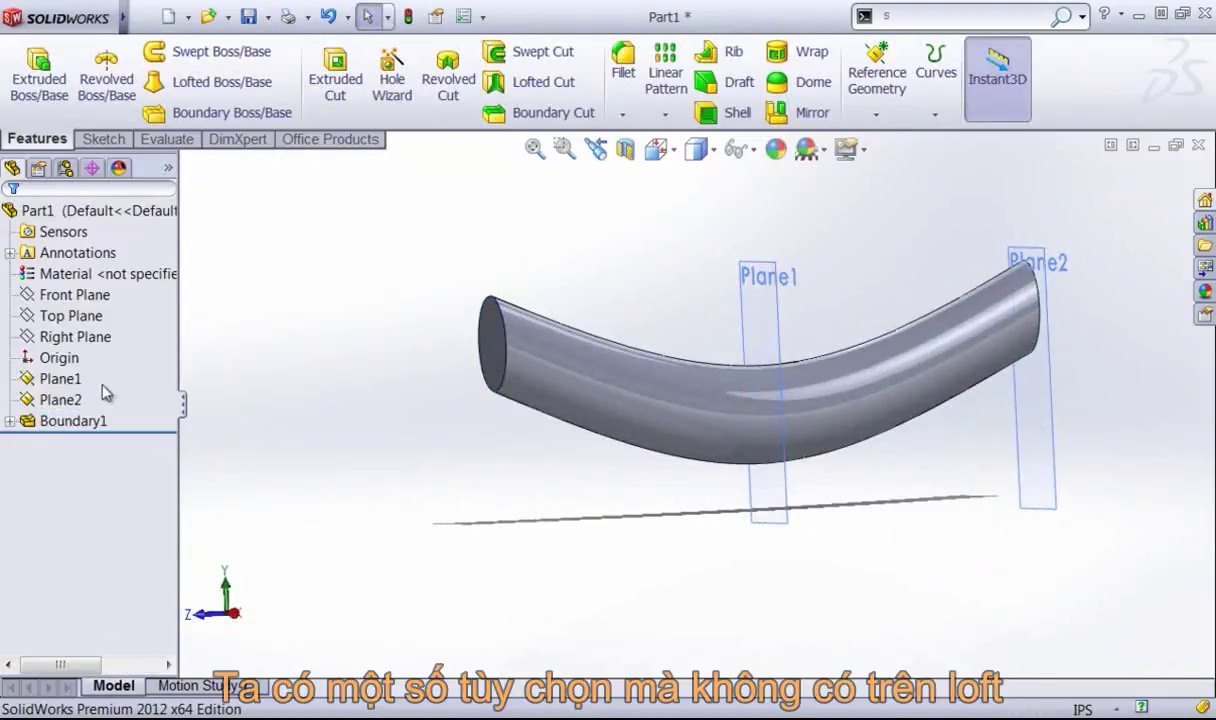
Step: Reopen the boundary feature for editing and set its preview mesh density to 4
{"action": "right_click", "coordinate": [70, 421]}
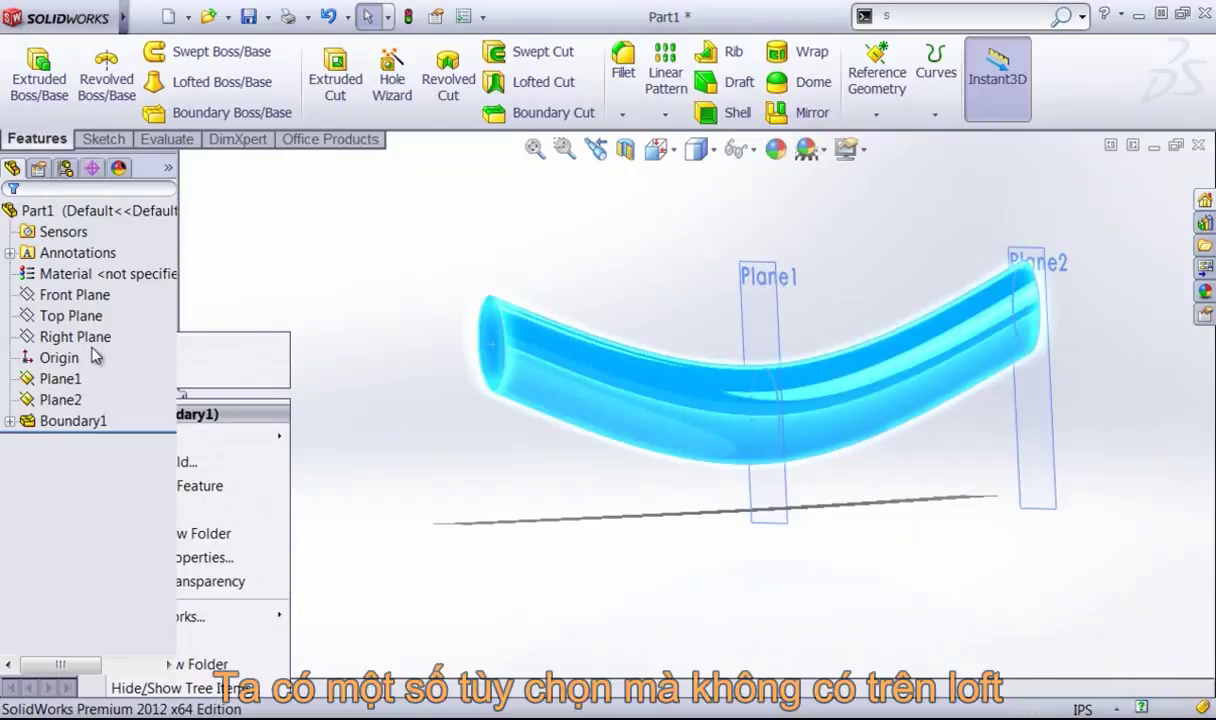
{"action": "left_click", "coordinate": [92, 354]}
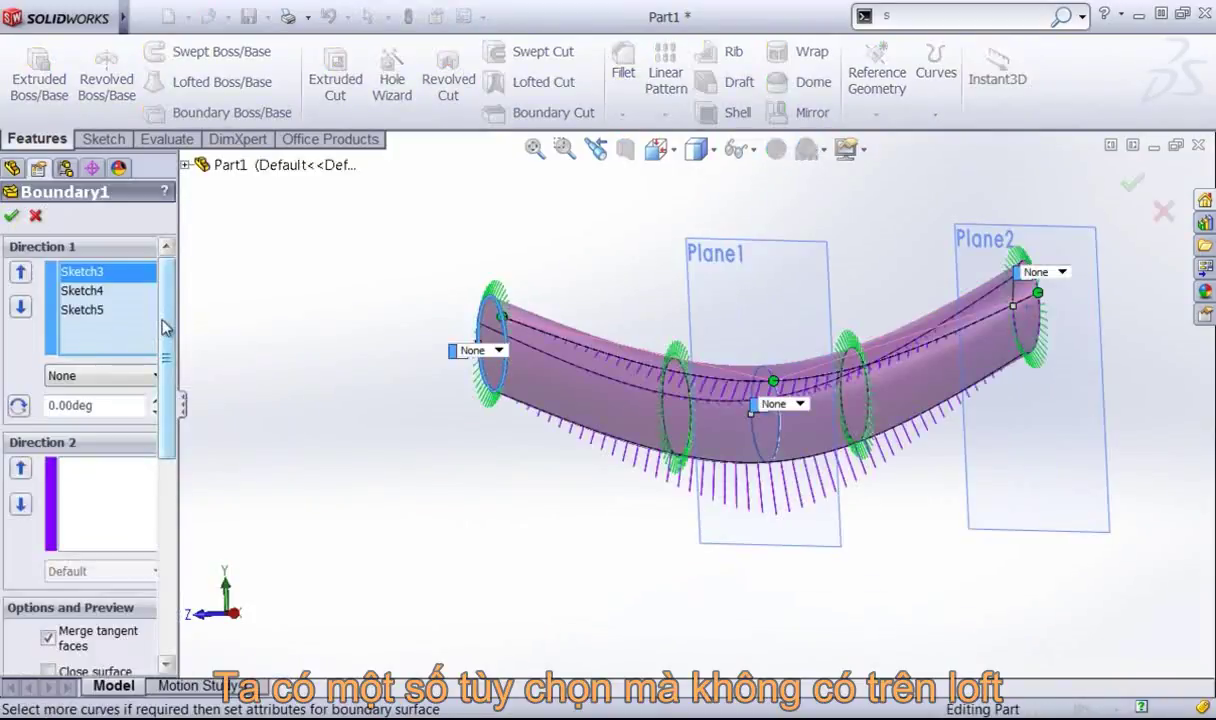
{"action": "left_click_drag", "start_coordinate": [166, 327], "coordinate": [166, 556]}
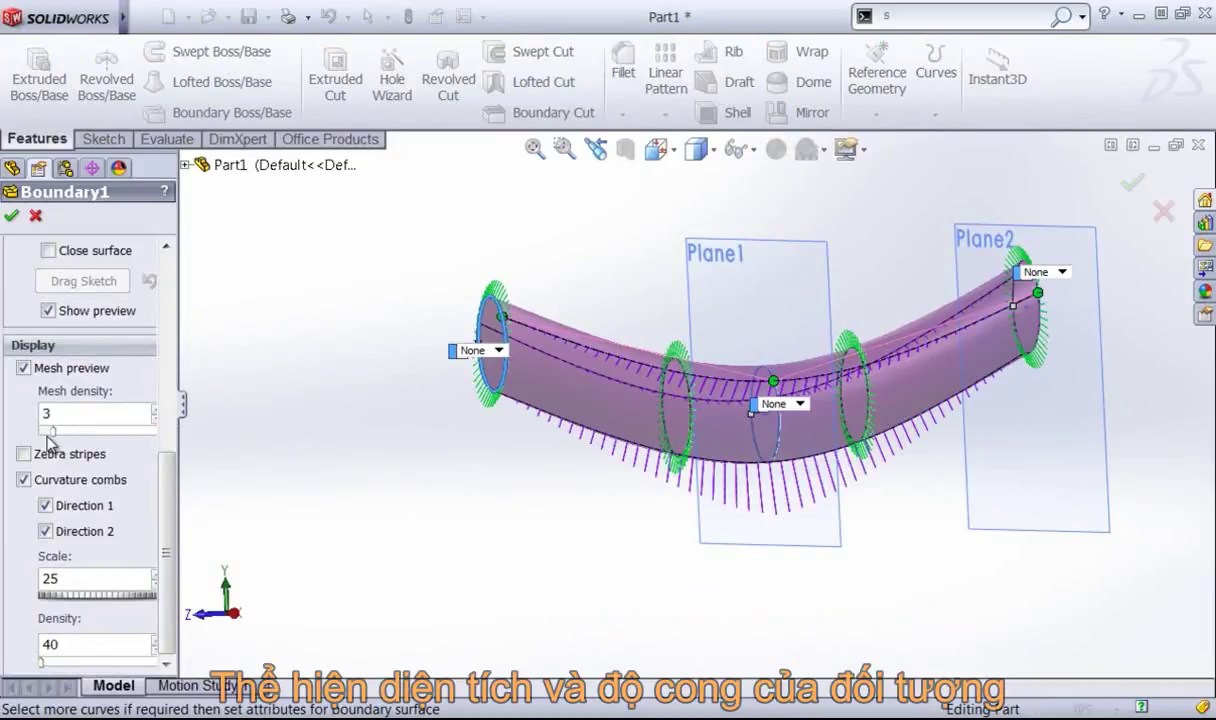
{"action": "mouse_move", "coordinate": [57, 437]}
{"action": "left_mouse_down"}
{"action": "mouse_move", "coordinate": [106, 435]}
{"action": "mouse_move", "coordinate": [57, 436]}
{"action": "mouse_move", "coordinate": [68, 435]}
{"action": "left_mouse_up"}
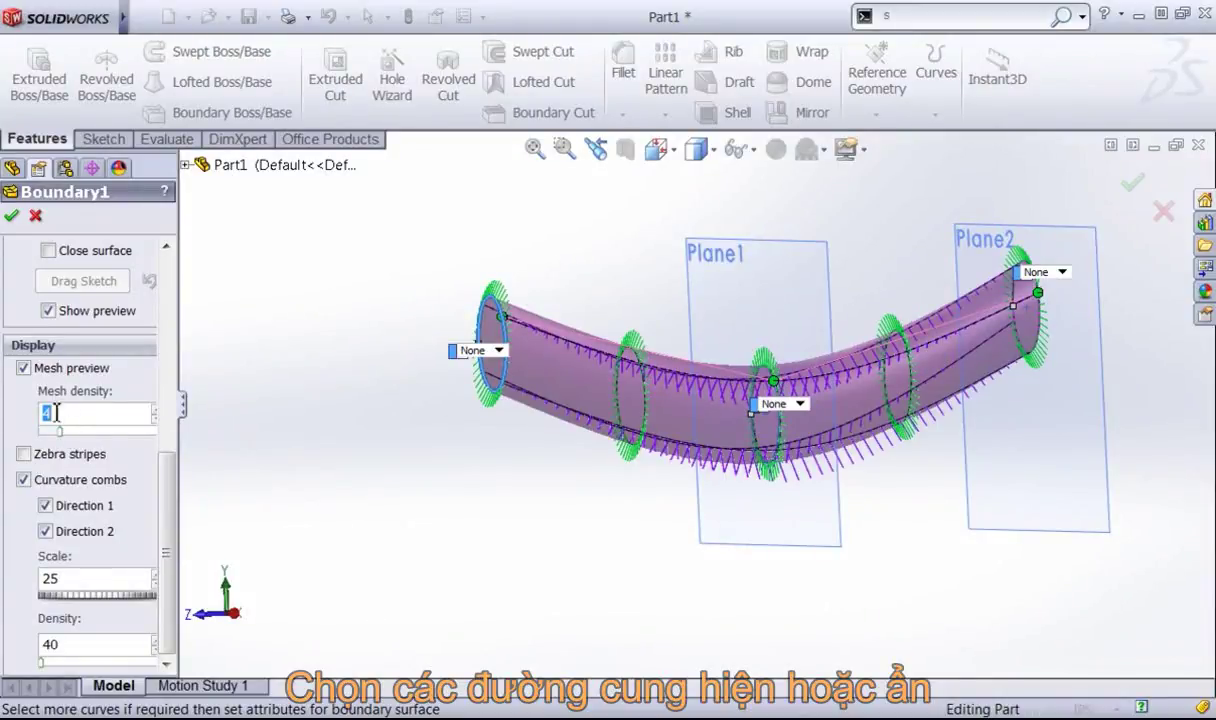
Step: Switch the curvature combs off and back on, and set the preview mesh density to 8
{"action": "left_click", "coordinate": [57, 479]}
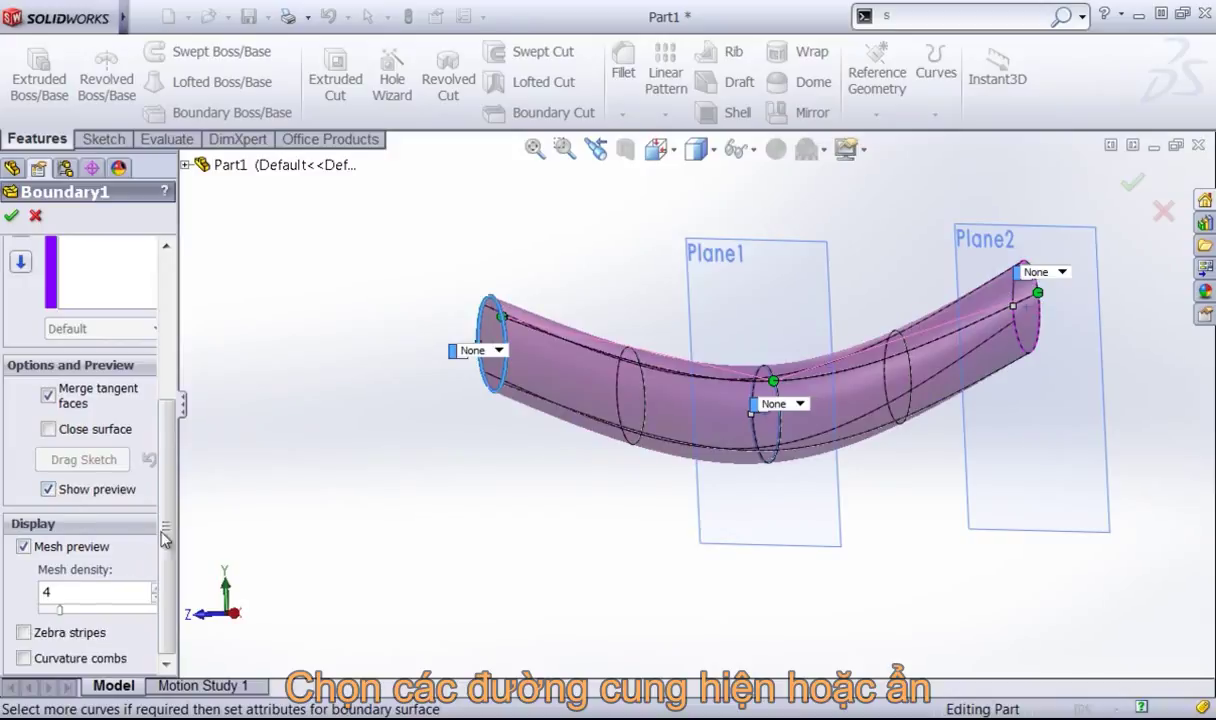
{"action": "left_click", "coordinate": [73, 662]}
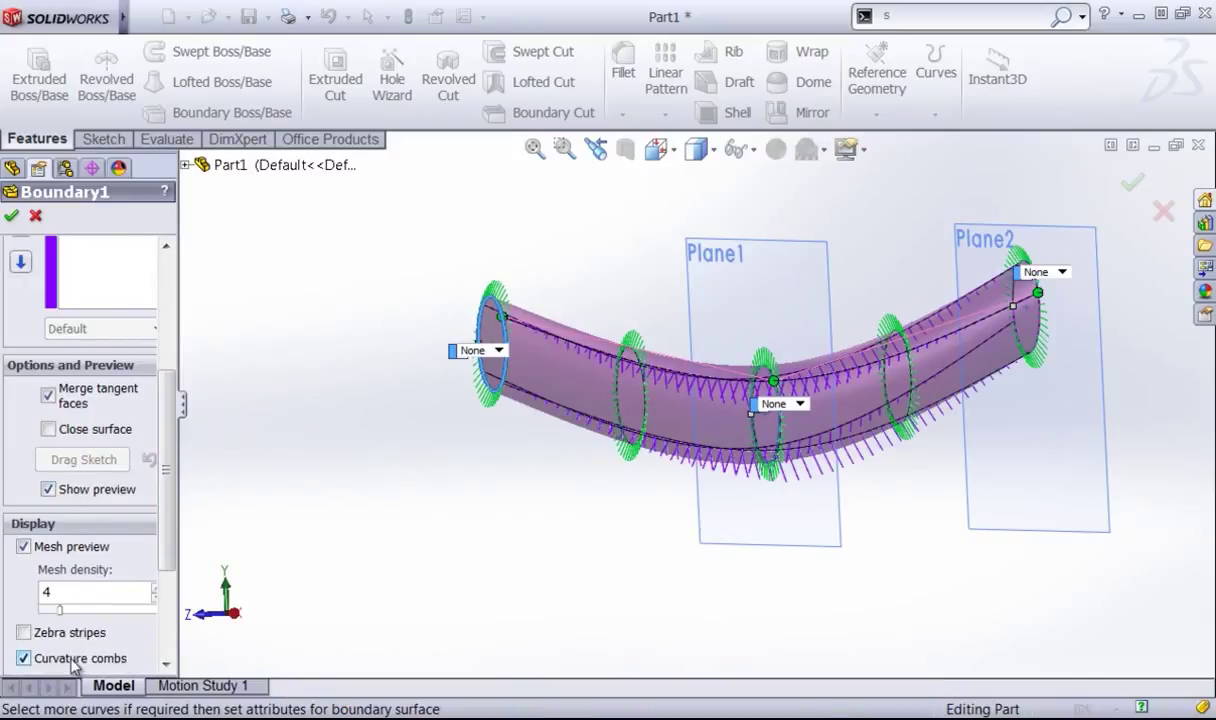
{"action": "middle_click_drag", "start_coordinate": [566, 222], "coordinate": [592, 244]}
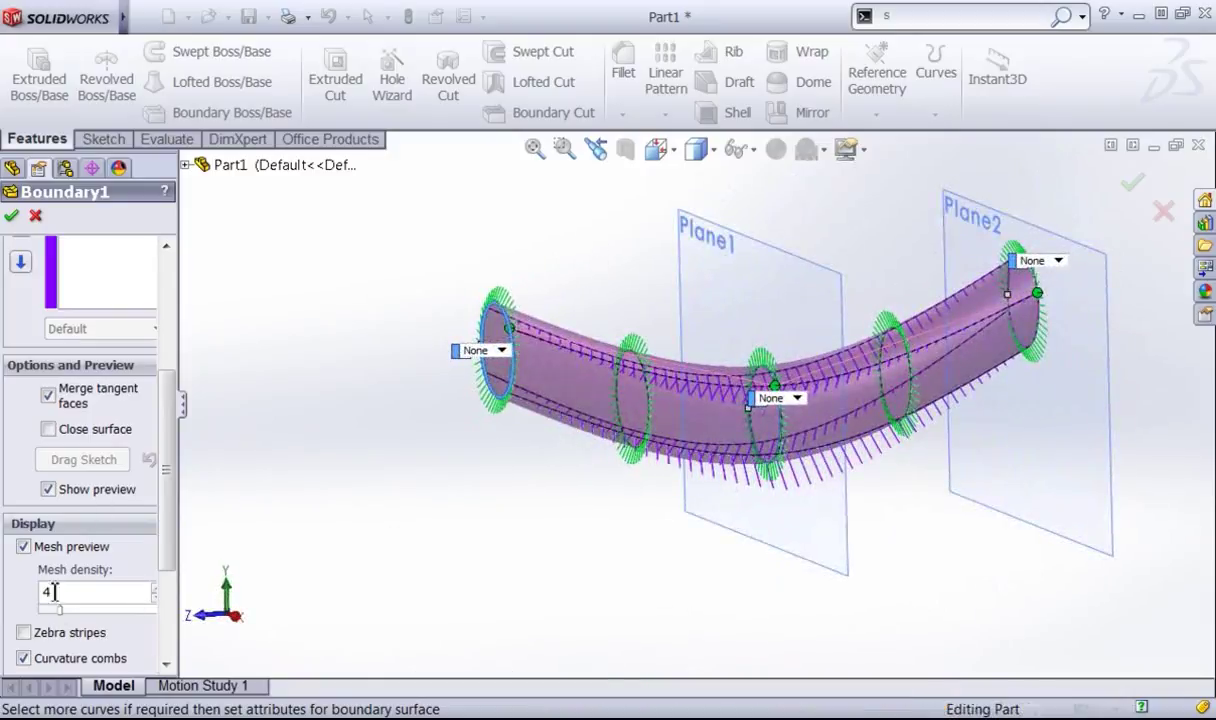
{"action": "mouse_move", "coordinate": [67, 609]}
{"action": "left_mouse_down"}
{"action": "mouse_move", "coordinate": [97, 610]}
{"action": "mouse_move", "coordinate": [86, 610]}
{"action": "left_mouse_up"}
{"action": "mouse_move", "coordinate": [624, 243]}
{"action": "middle_mouse_down"}
{"action": "mouse_move", "coordinate": [643, 239]}
{"action": "mouse_move", "coordinate": [611, 204]}
{"action": "mouse_move", "coordinate": [565, 228]}
{"action": "middle_mouse_up"}
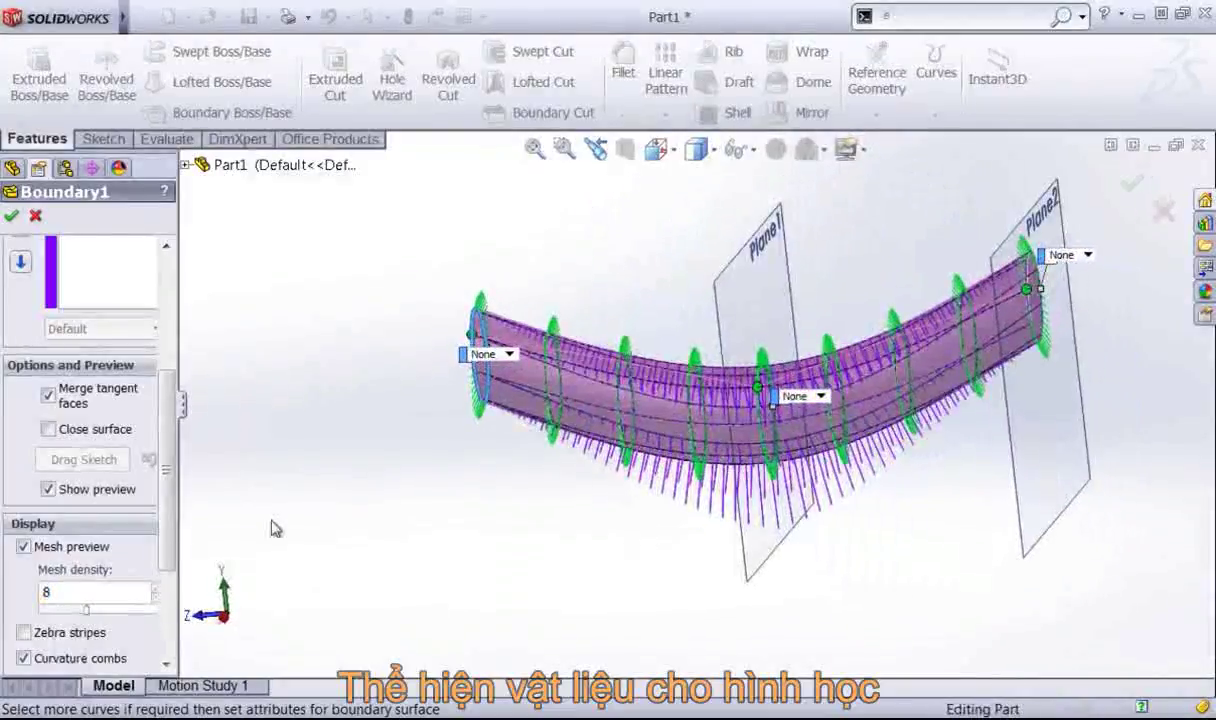
Step: Examine the boundary preview with zebra stripes instead of curvature combs, then restore the combs and return to the direction settings
{"action": "left_click", "coordinate": [24, 658]}
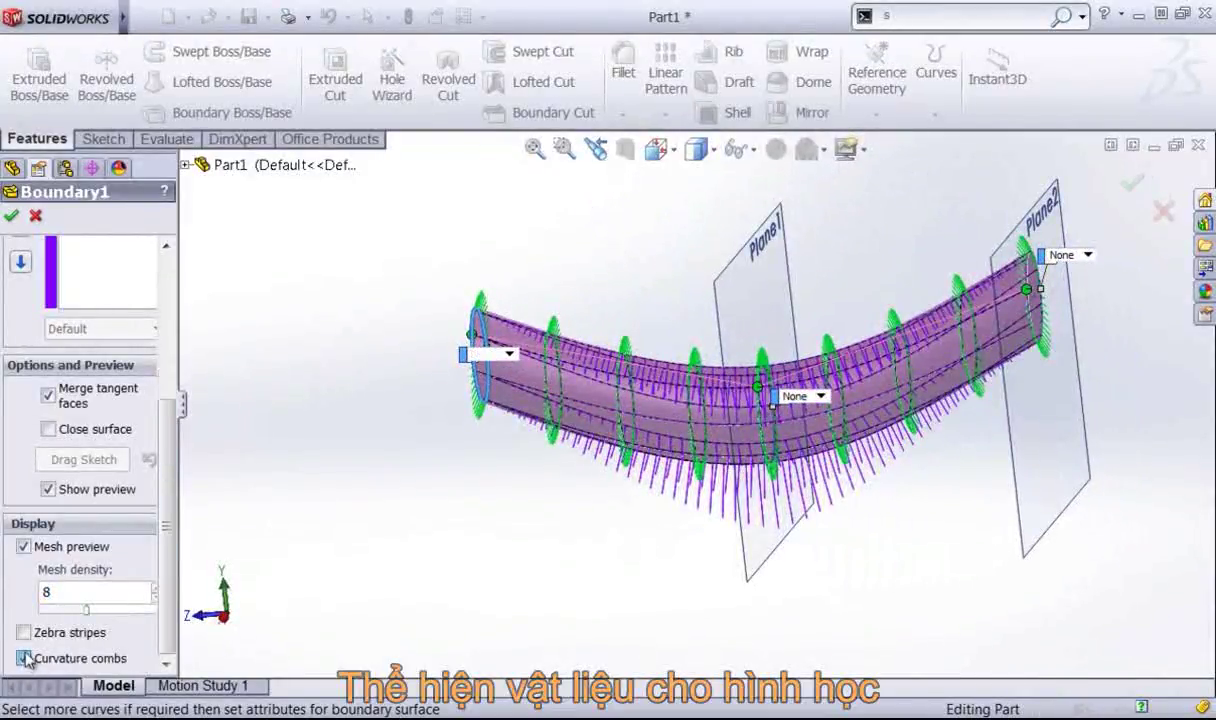
{"action": "left_click", "coordinate": [23, 632]}
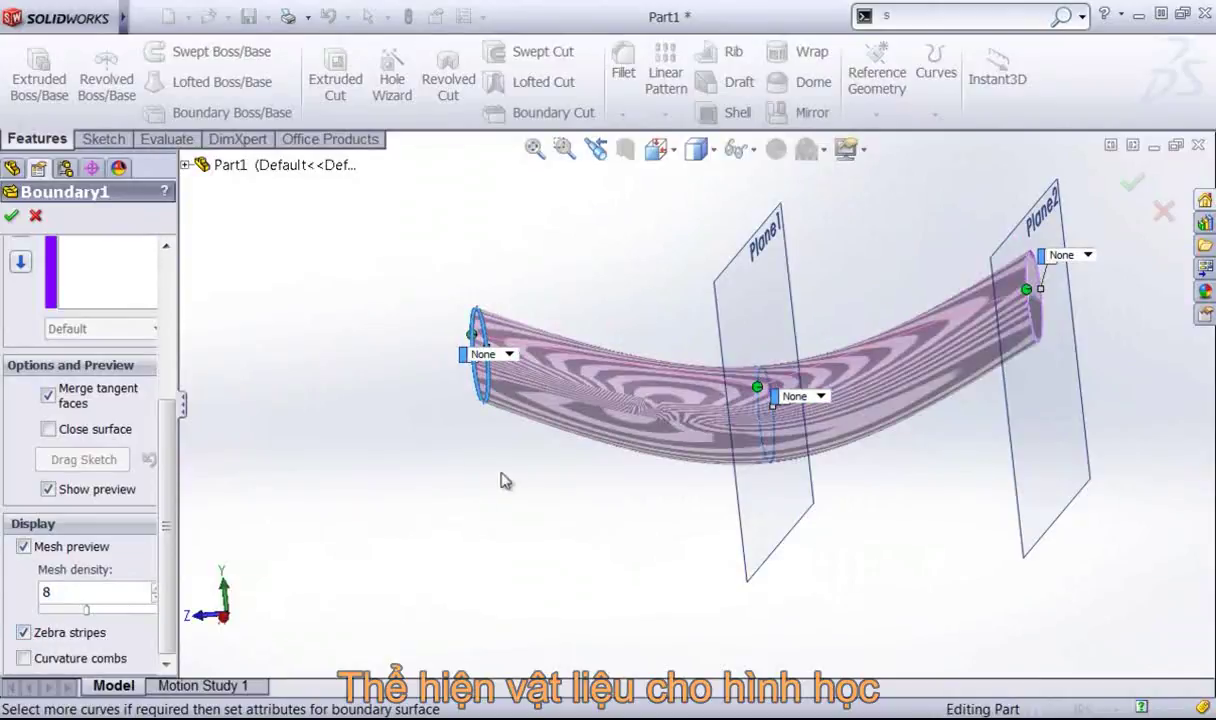
{"action": "middle_click_drag", "start_coordinate": [396, 239], "coordinate": [425, 300]}
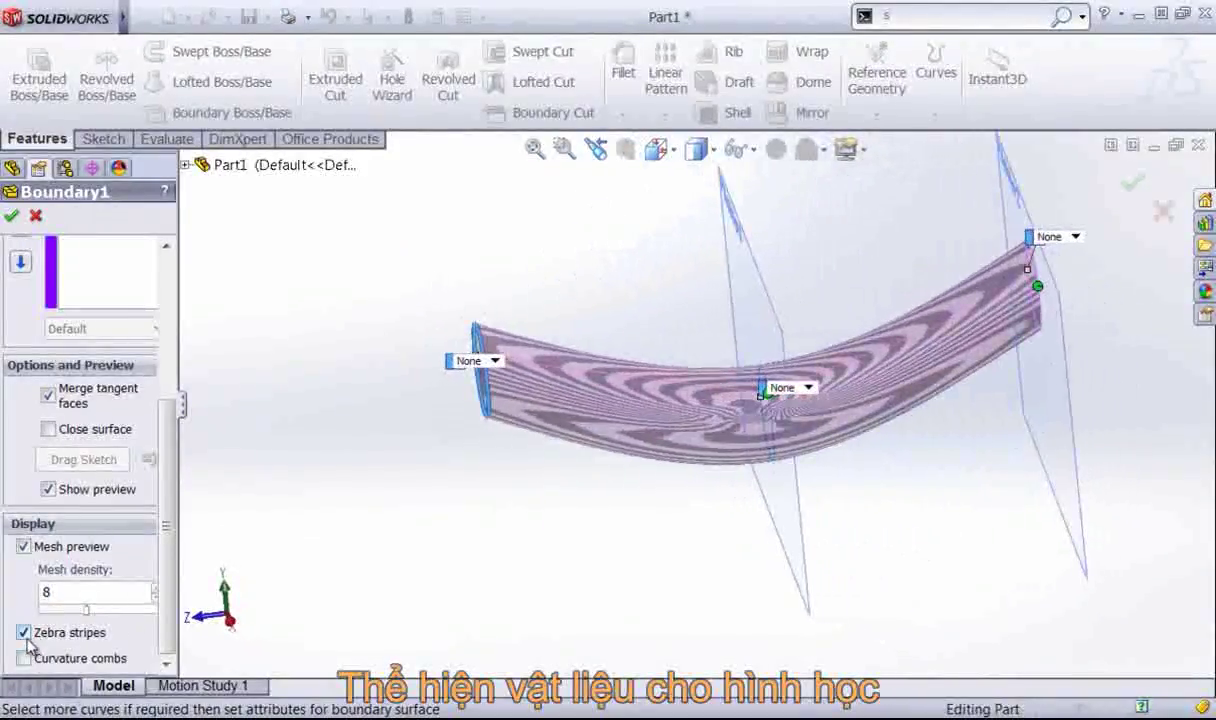
{"action": "left_click", "coordinate": [23, 632]}
{"action": "left_click", "coordinate": [23, 657]}
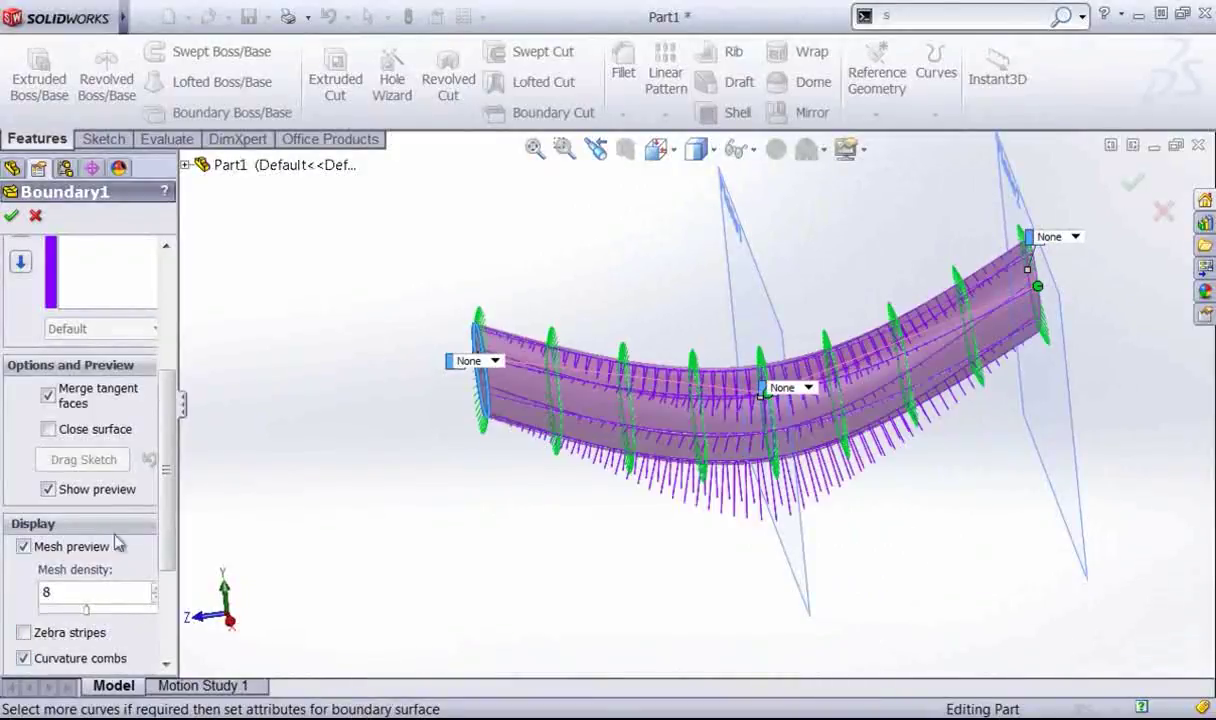
{"action": "mouse_move", "coordinate": [163, 443]}
{"action": "left_mouse_down"}
{"action": "mouse_move", "coordinate": [178, 428]}
{"action": "mouse_move", "coordinate": [176, 321]}
{"action": "left_mouse_up"}
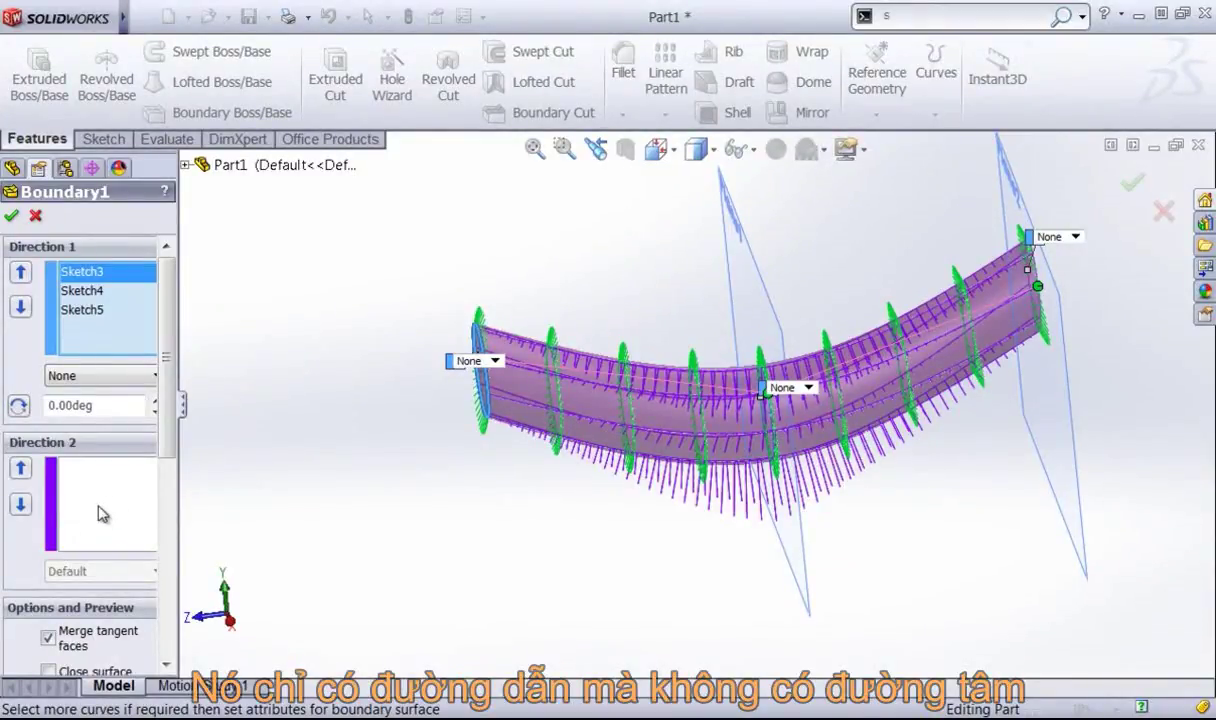
Step: Preview the boundary with Close surface switched on, switch the option back off and accept the feature
{"action": "left_click_drag", "start_coordinate": [168, 436], "coordinate": [170, 532]}
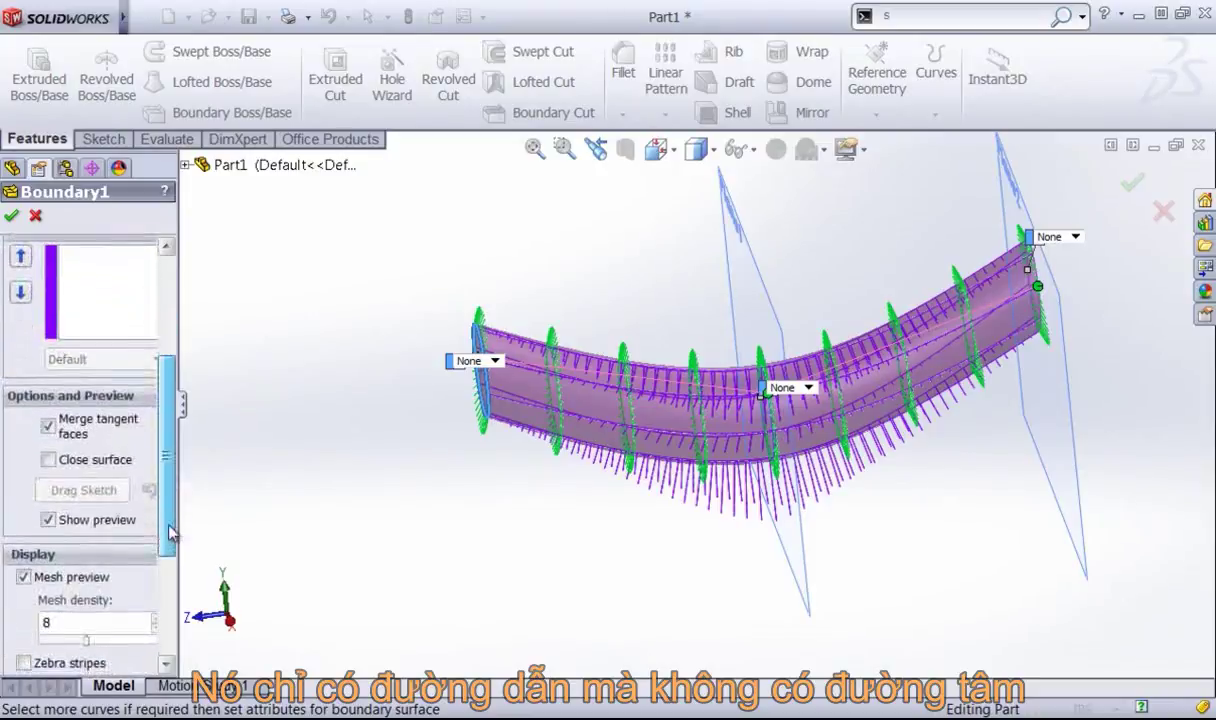
{"action": "left_click", "coordinate": [48, 460]}
{"action": "middle_click_drag", "start_coordinate": [478, 521], "coordinate": [445, 408]}
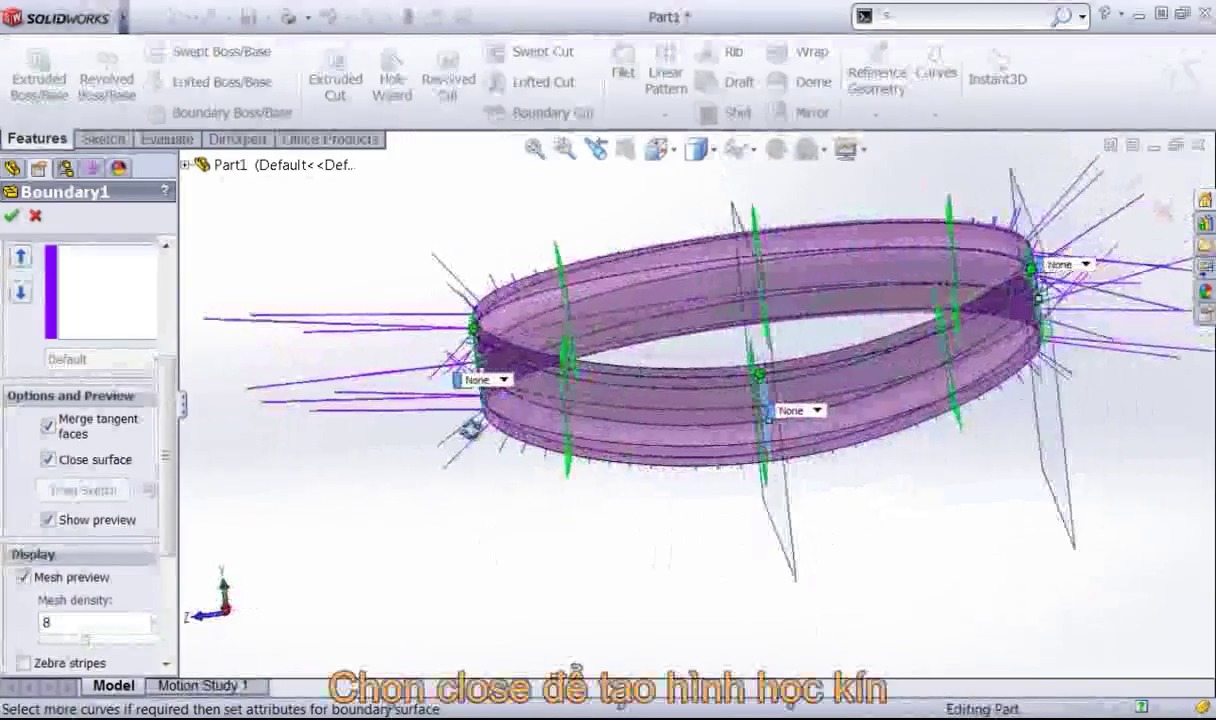
{"action": "left_click", "coordinate": [72, 463]}
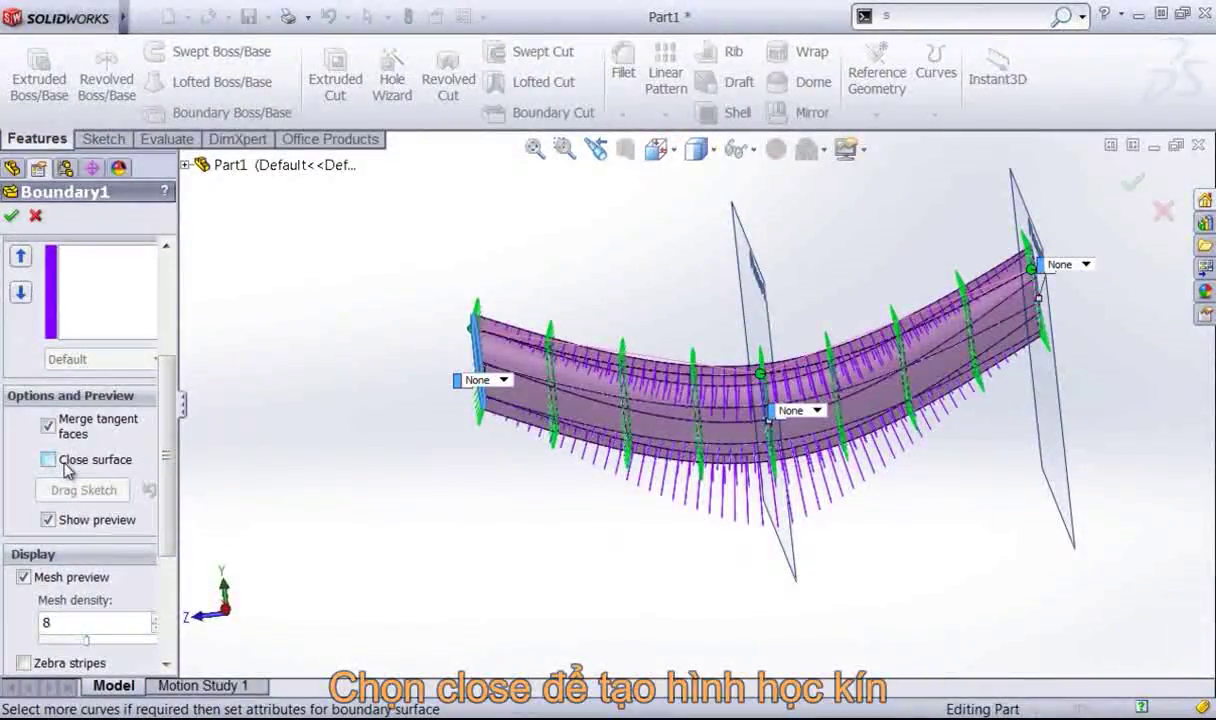
{"action": "scroll", "coordinate": [170, 430], "scroll_direction": "up", "scroll_amount": 5}
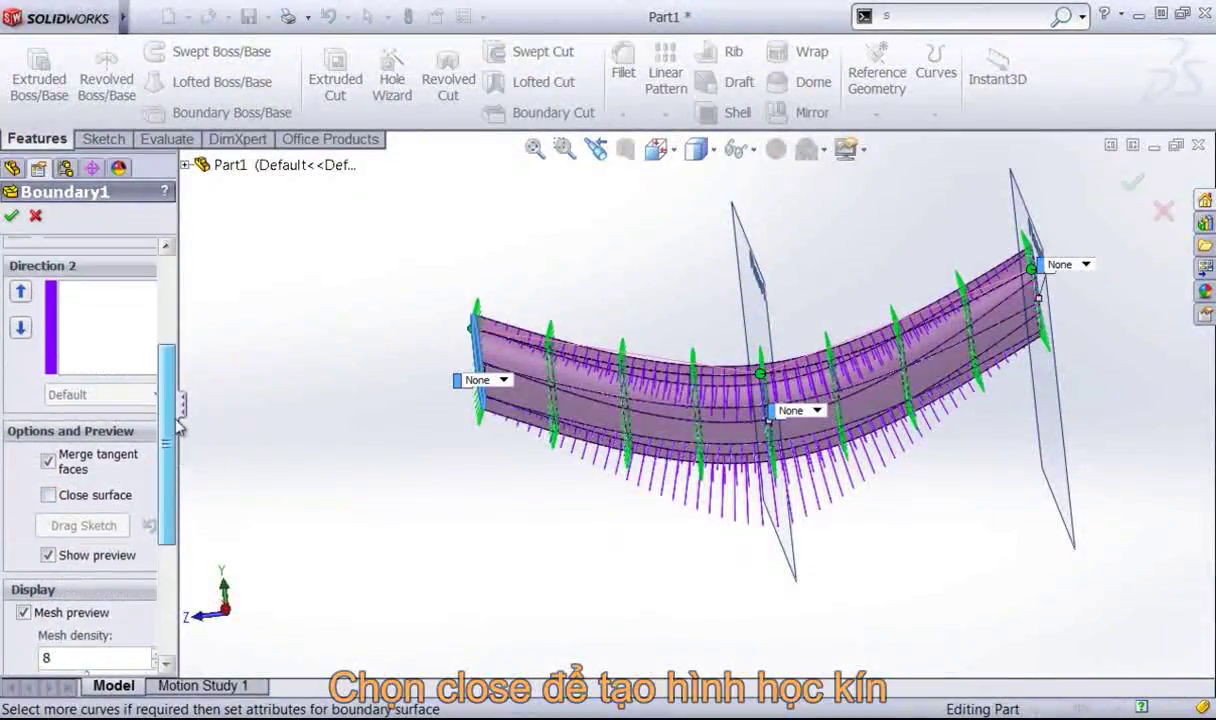
{"action": "left_click", "coordinate": [10, 217]}
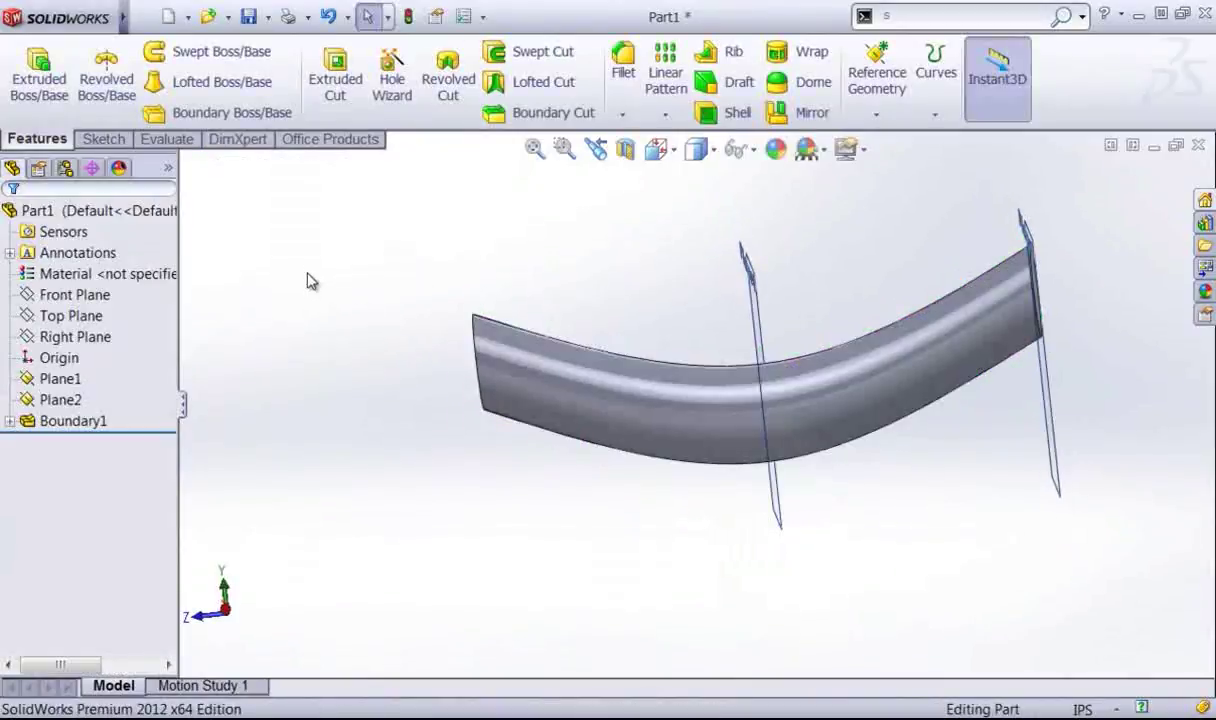
Step: Try a Loft between the circular end edges of the curved solid and preview it
{"action": "left_click", "coordinate": [215, 82]}
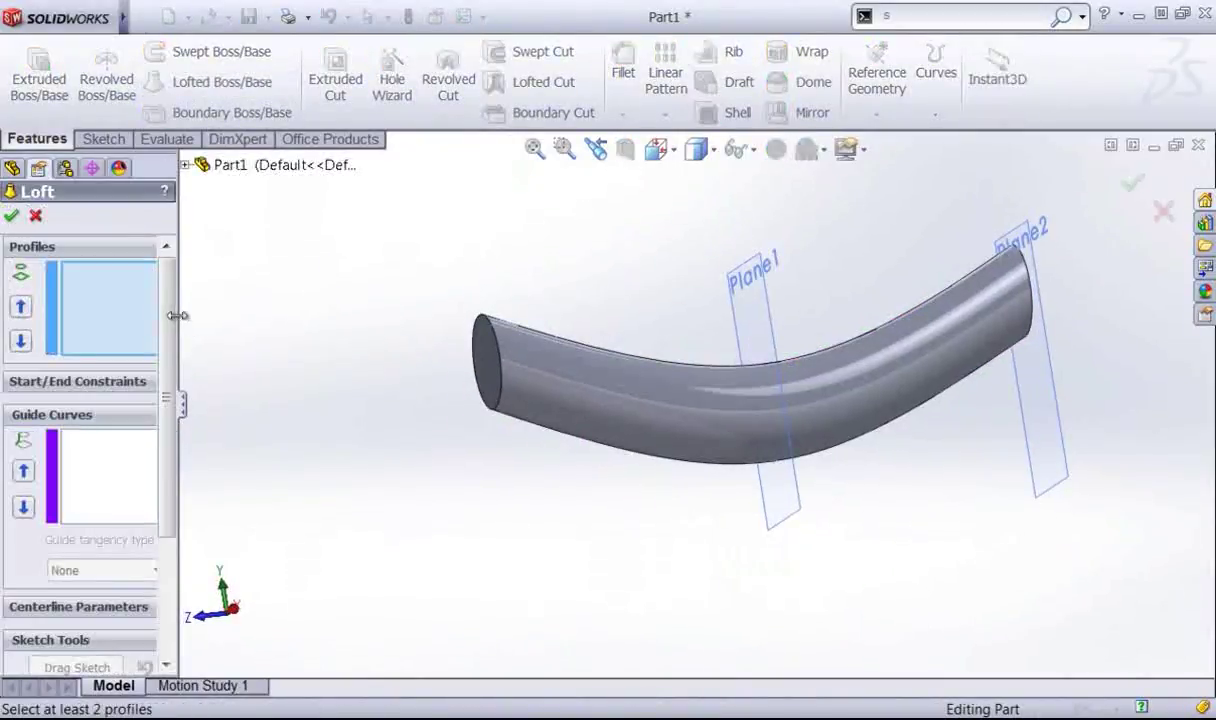
{"action": "left_click", "coordinate": [493, 330]}
{"action": "left_click", "coordinate": [1025, 265]}
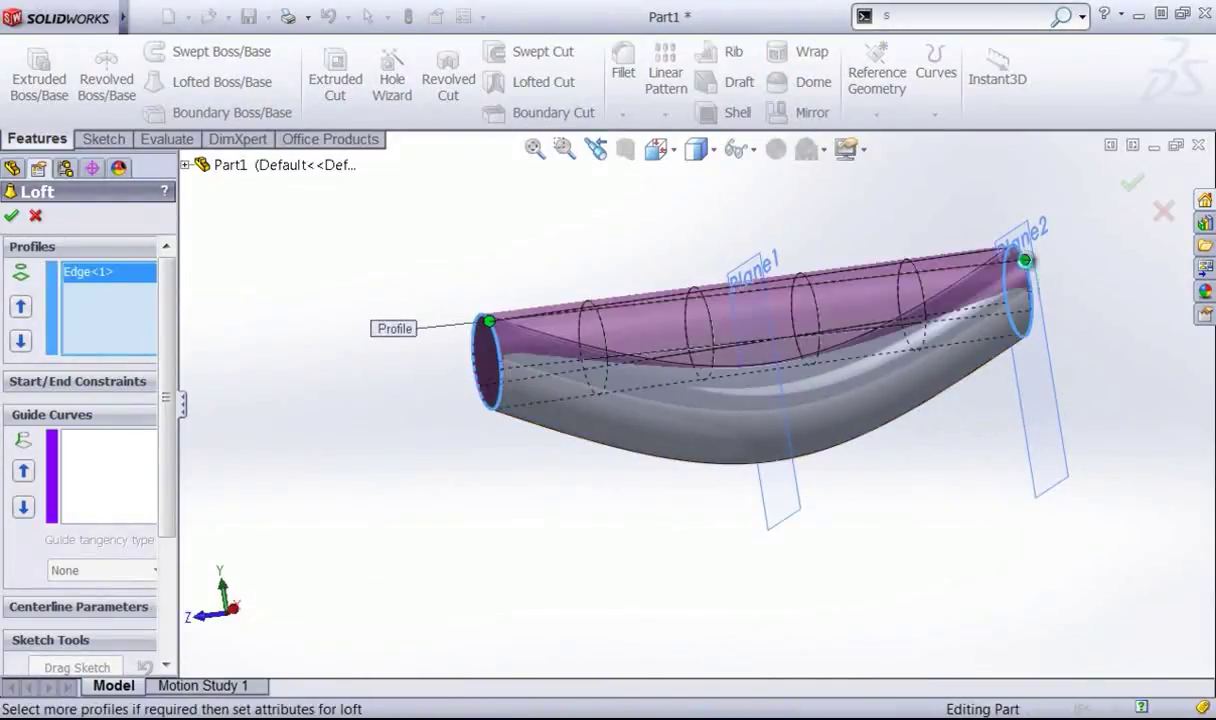
{"action": "middle_click_drag", "start_coordinate": [714, 307], "coordinate": [700, 348]}
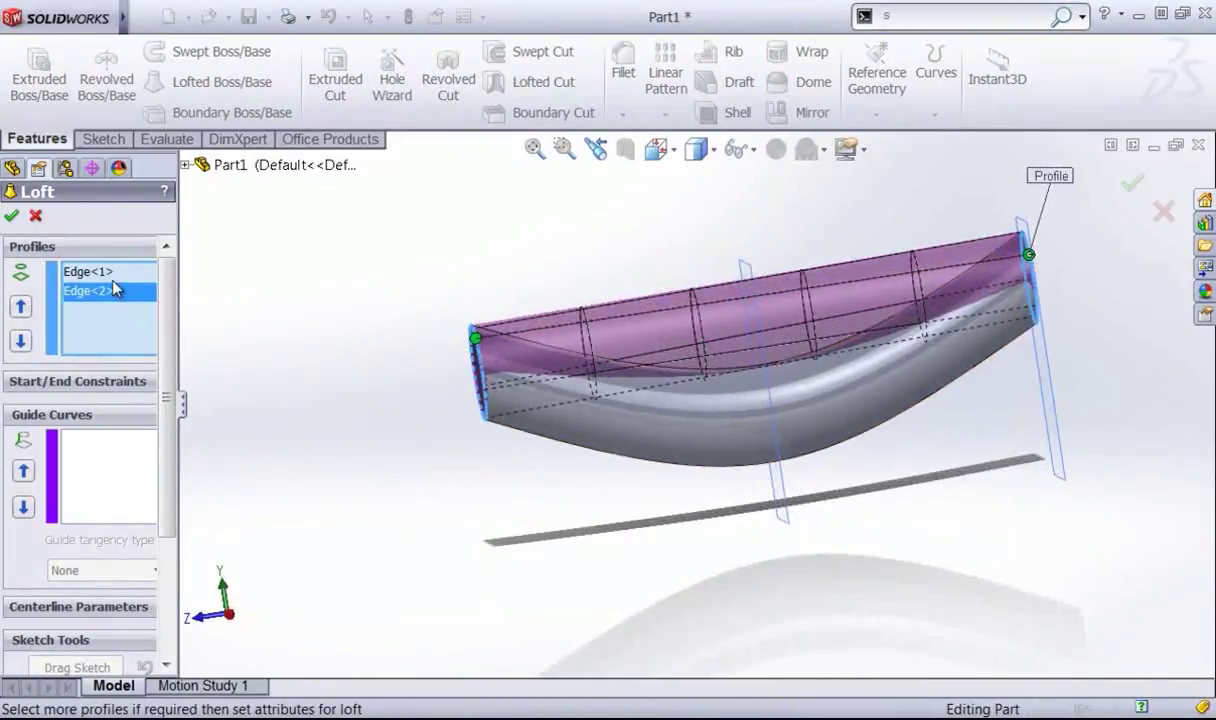
Step: Examine the loft's Guide Curves and Centerline Parameters options, and cancel the loft
{"action": "left_click", "coordinate": [117, 480]}
{"action": "left_click_drag", "start_coordinate": [168, 413], "coordinate": [168, 475]}
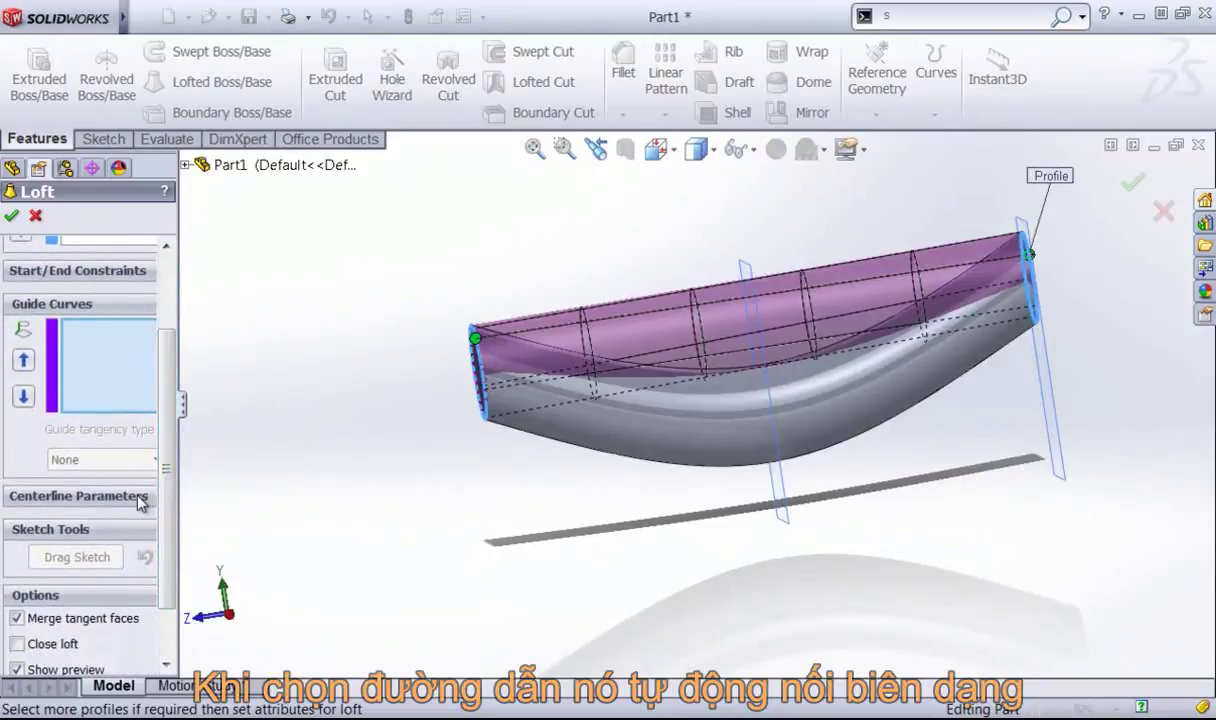
{"action": "left_click", "coordinate": [140, 497]}
{"action": "left_click", "coordinate": [140, 497]}
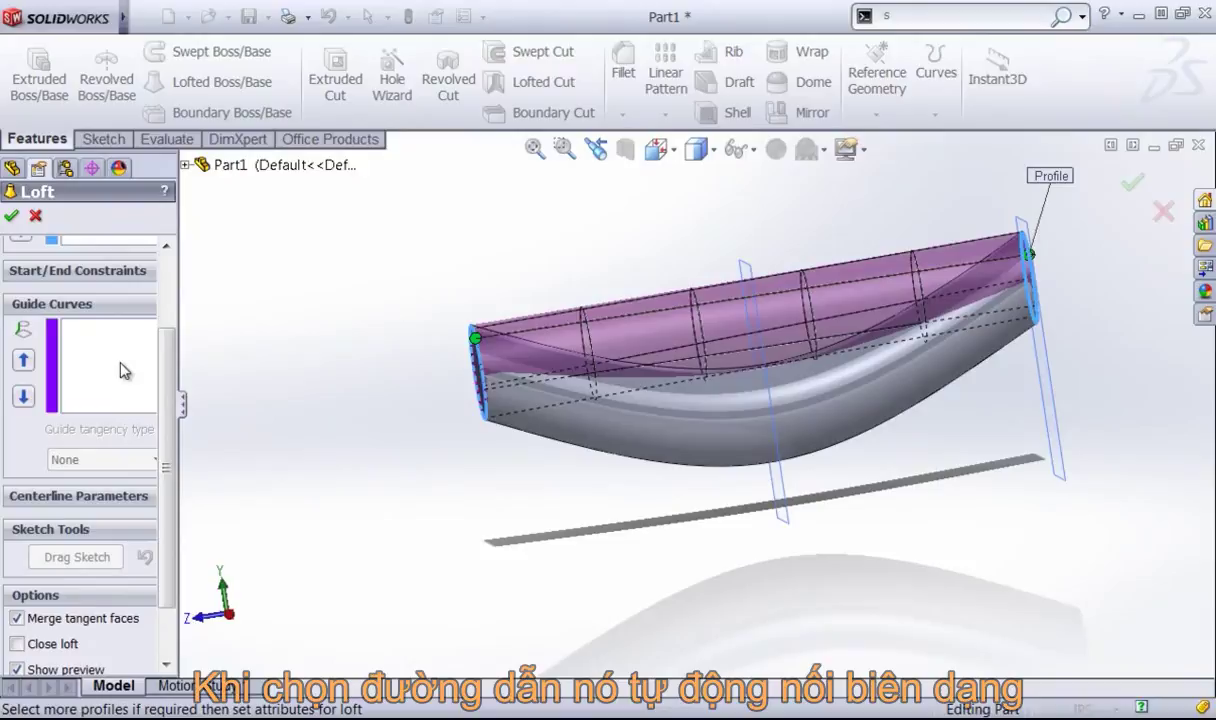
{"action": "scroll", "coordinate": [120, 370], "scroll_direction": "up", "scroll_amount": 3}
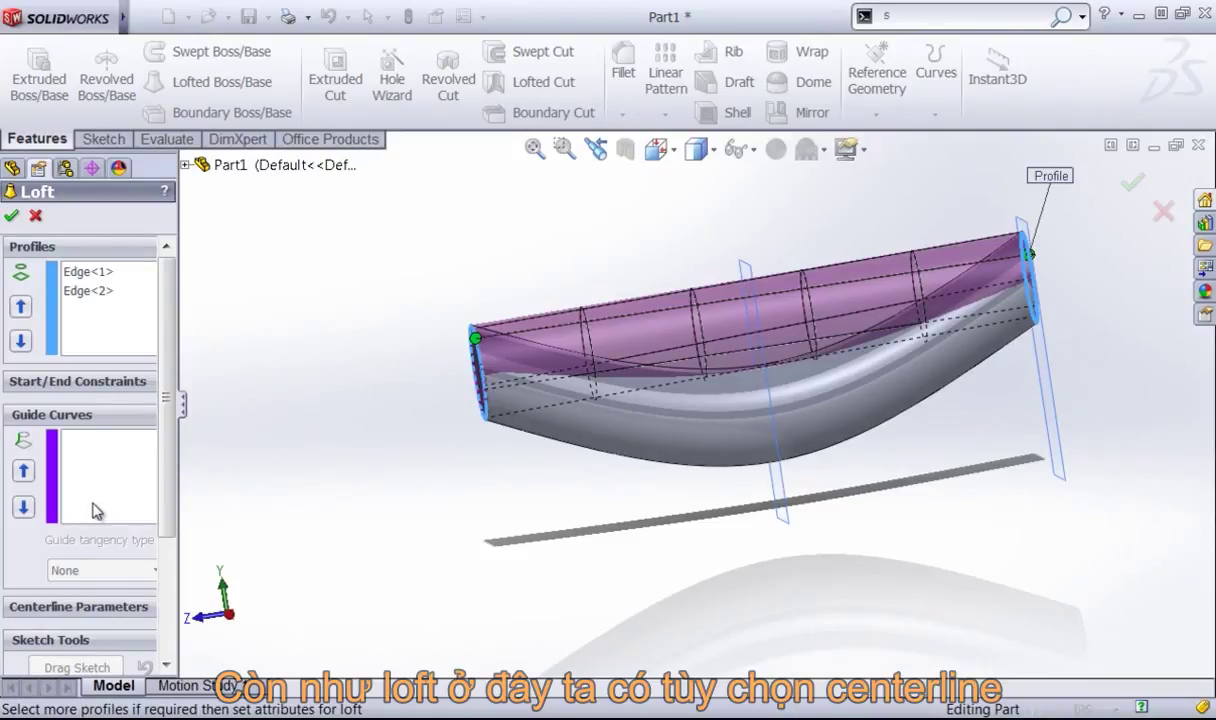
{"action": "left_click", "coordinate": [95, 607]}
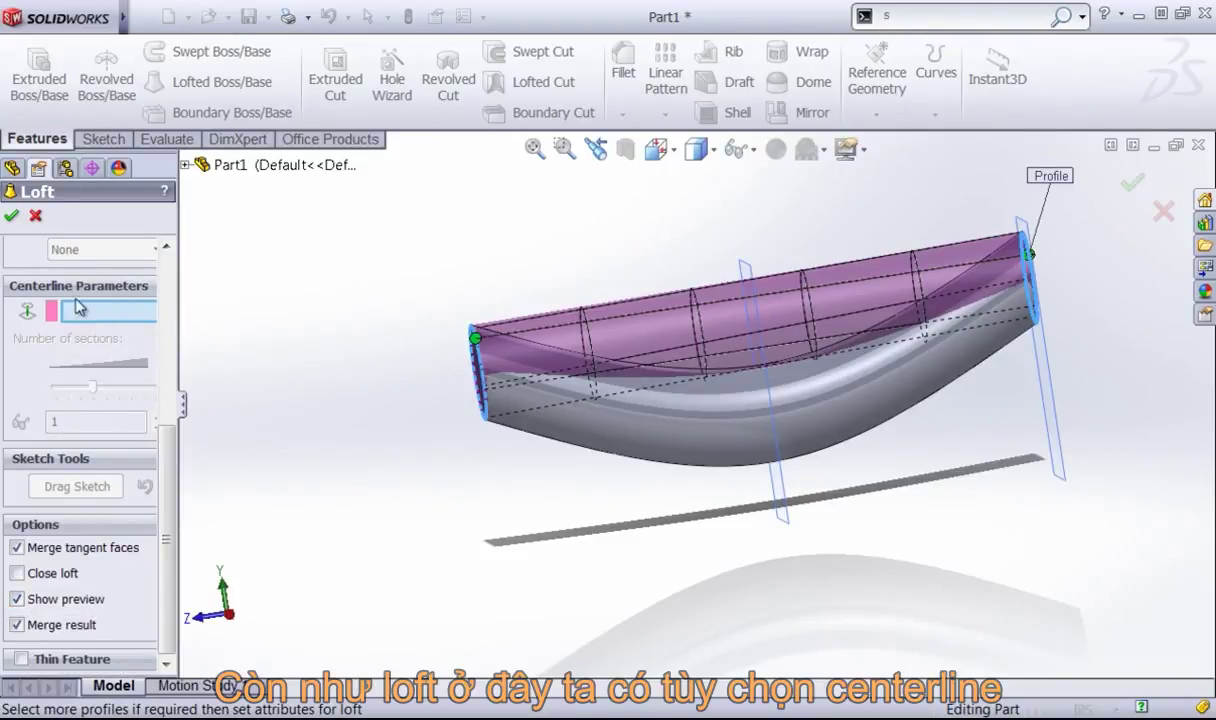
{"action": "left_click", "coordinate": [36, 217]}
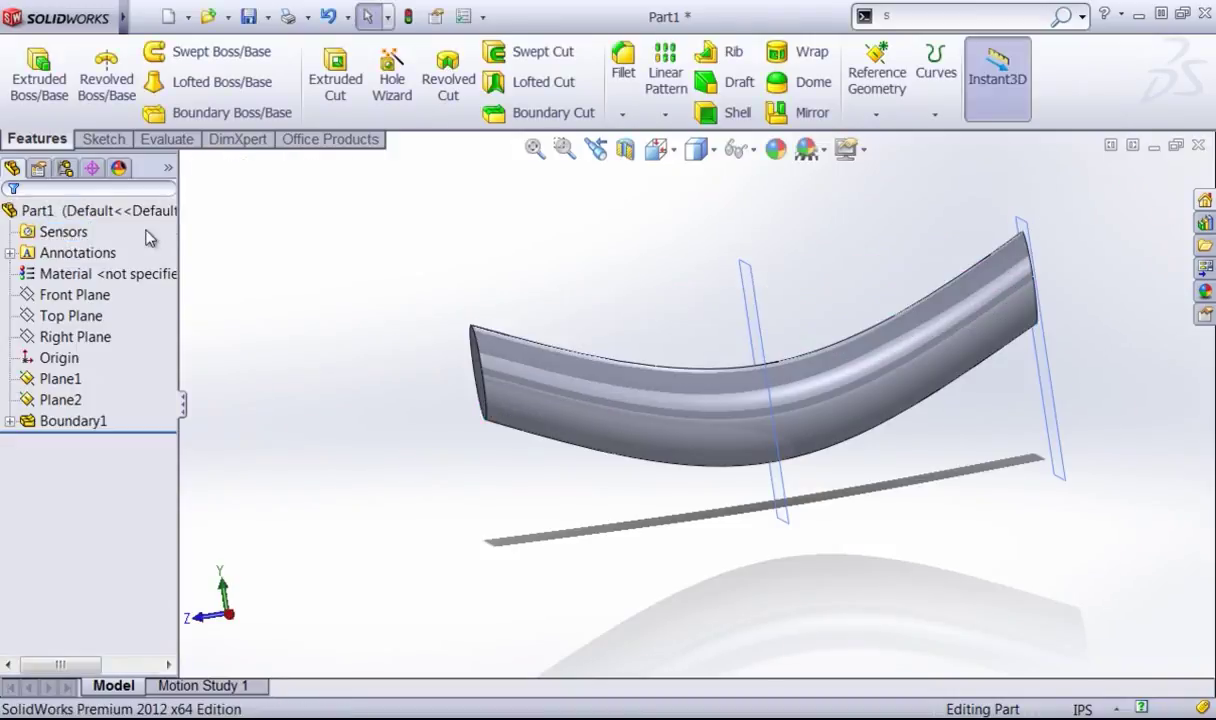
Step: Examine the Direction 1 and Direction 2 curve selections of a new Boundary Boss/Base, and cancel it
{"action": "left_click", "coordinate": [231, 113]}
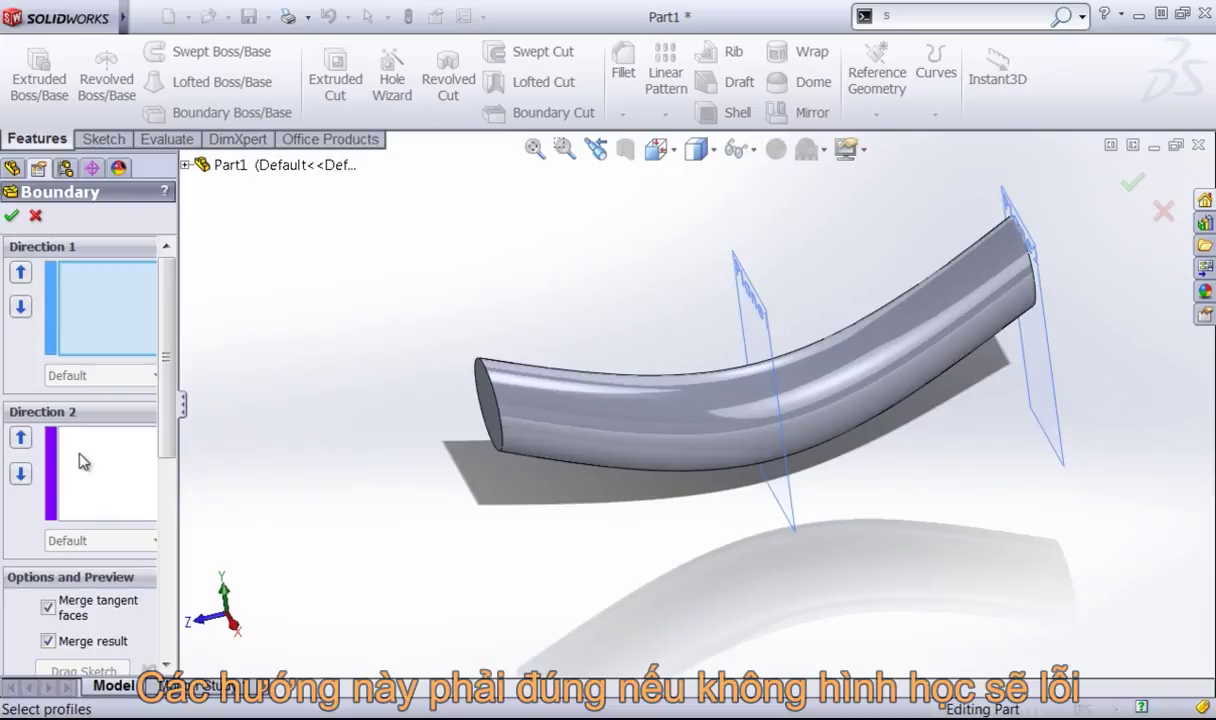
{"action": "left_click", "coordinate": [81, 462]}
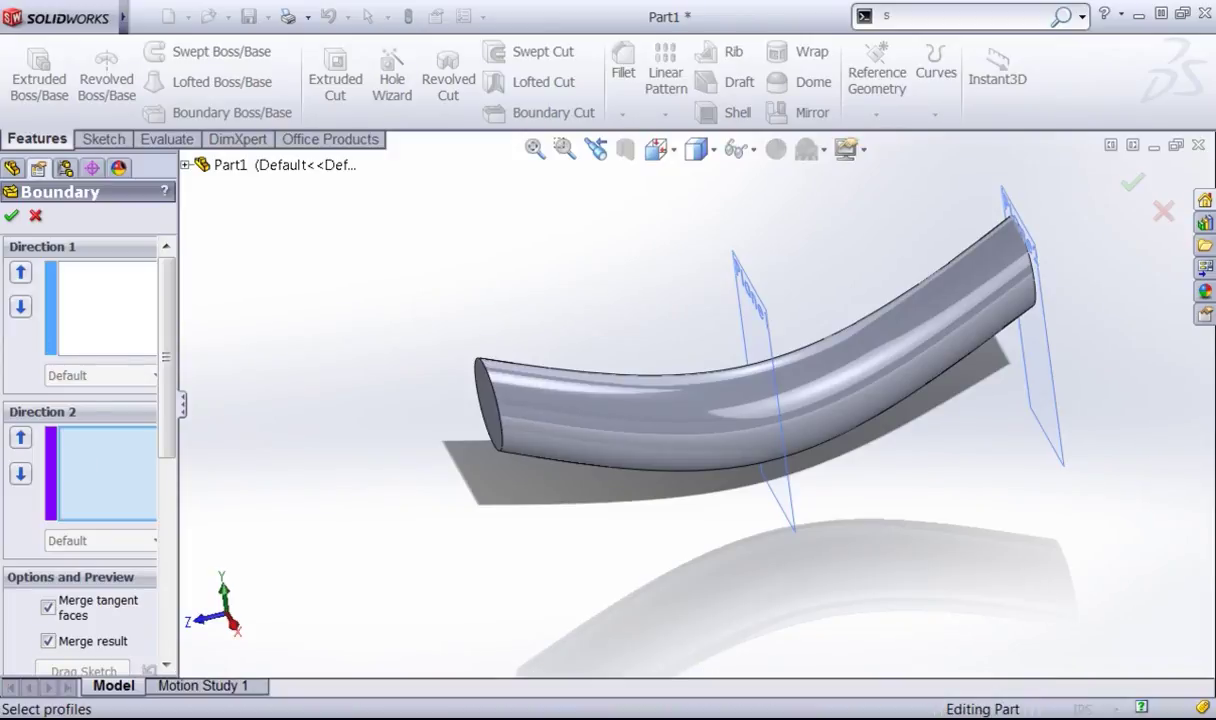
{"action": "left_click", "coordinate": [35, 217]}
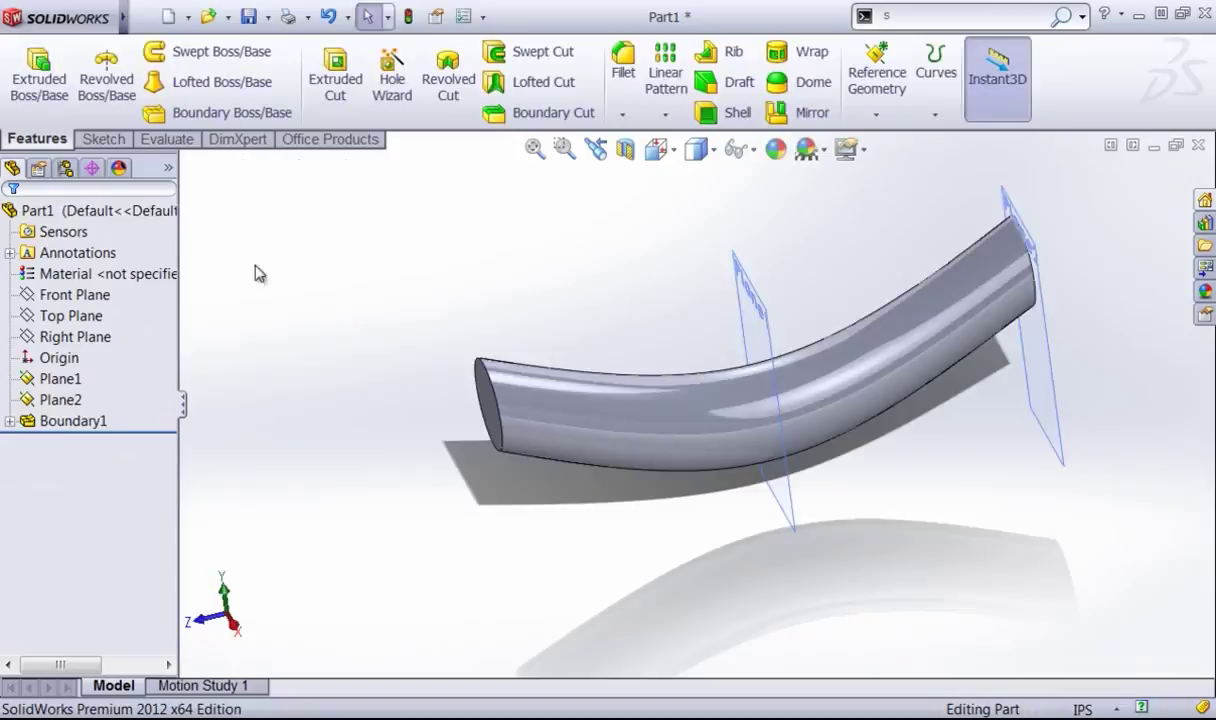
Step: Delete the boundary feature from the part and confirm the deletion
{"action": "middle_click_drag", "start_coordinate": [258, 272], "coordinate": [434, 326]}
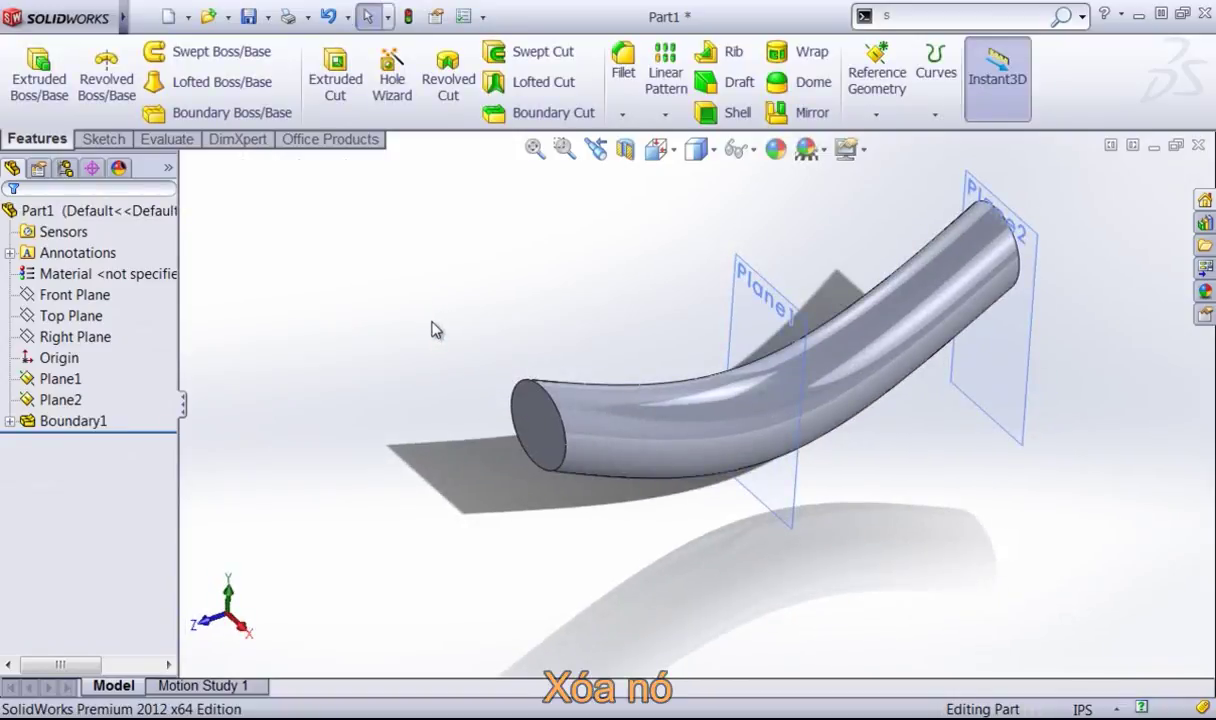
{"action": "left_click", "coordinate": [58, 419]}
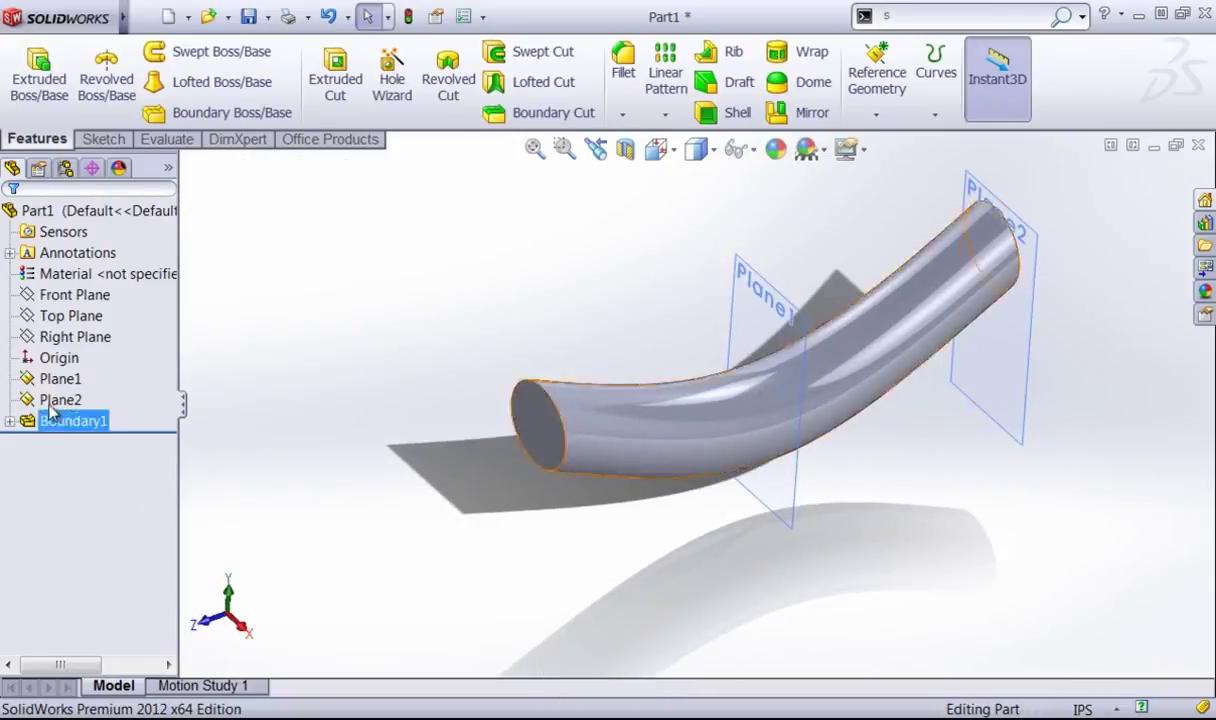
{"action": "left_click", "coordinate": [50, 400]}
{"action": "left_click", "coordinate": [45, 420]}
{"action": "right_click", "coordinate": [42, 420]}
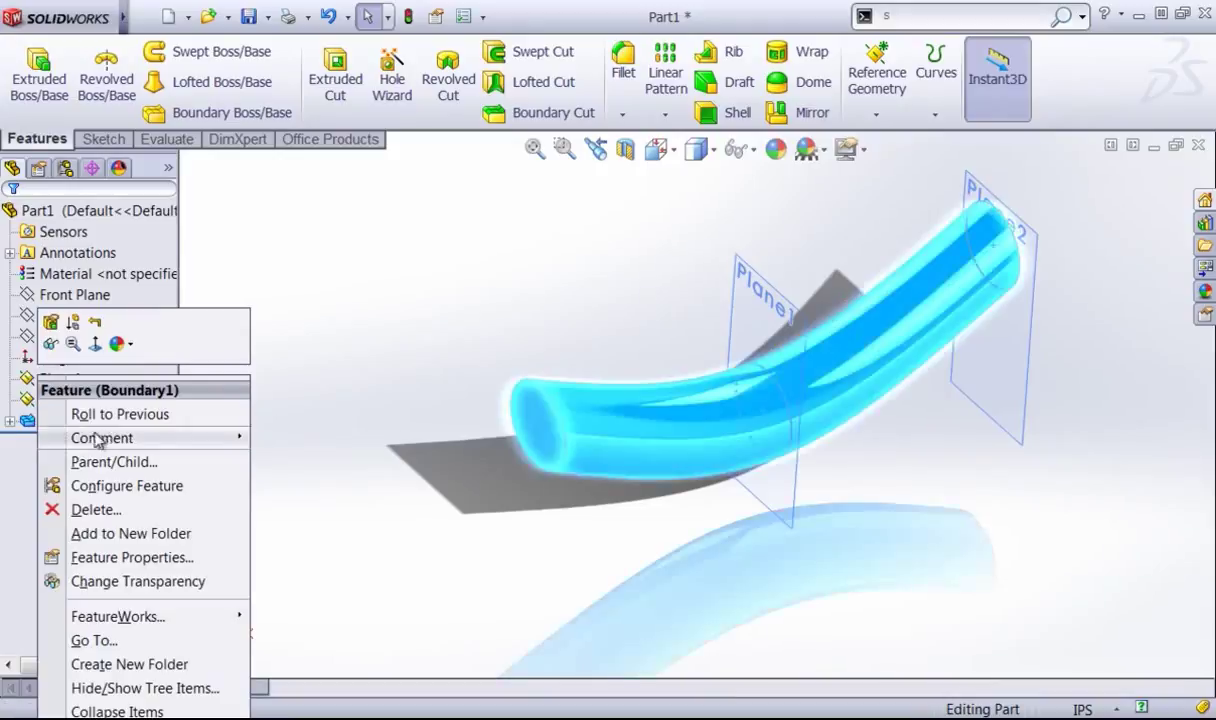
{"action": "left_click", "coordinate": [92, 512]}
{"action": "left_click", "coordinate": [738, 235]}
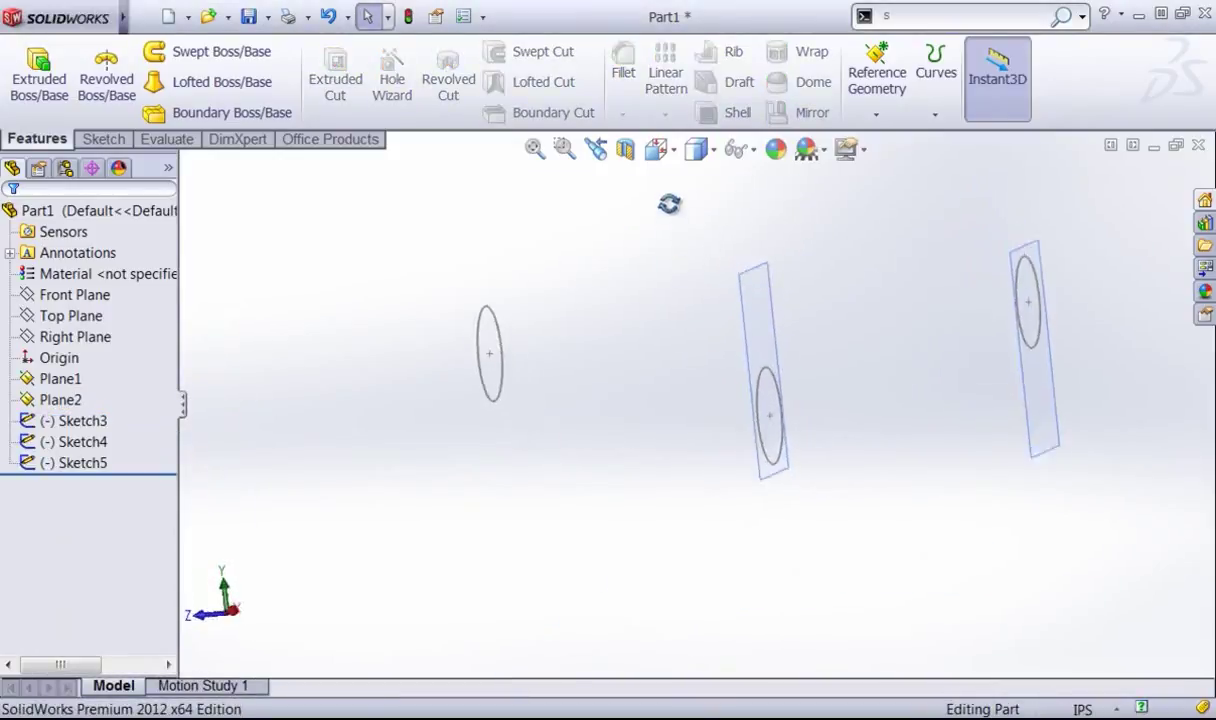
Step: In a new 3D sketch, draw a spline about 8.5 in long through one edge point on each circle, from the Front Plane to Plane2
{"action": "middle_click_drag", "start_coordinate": [669, 204], "coordinate": [696, 295]}
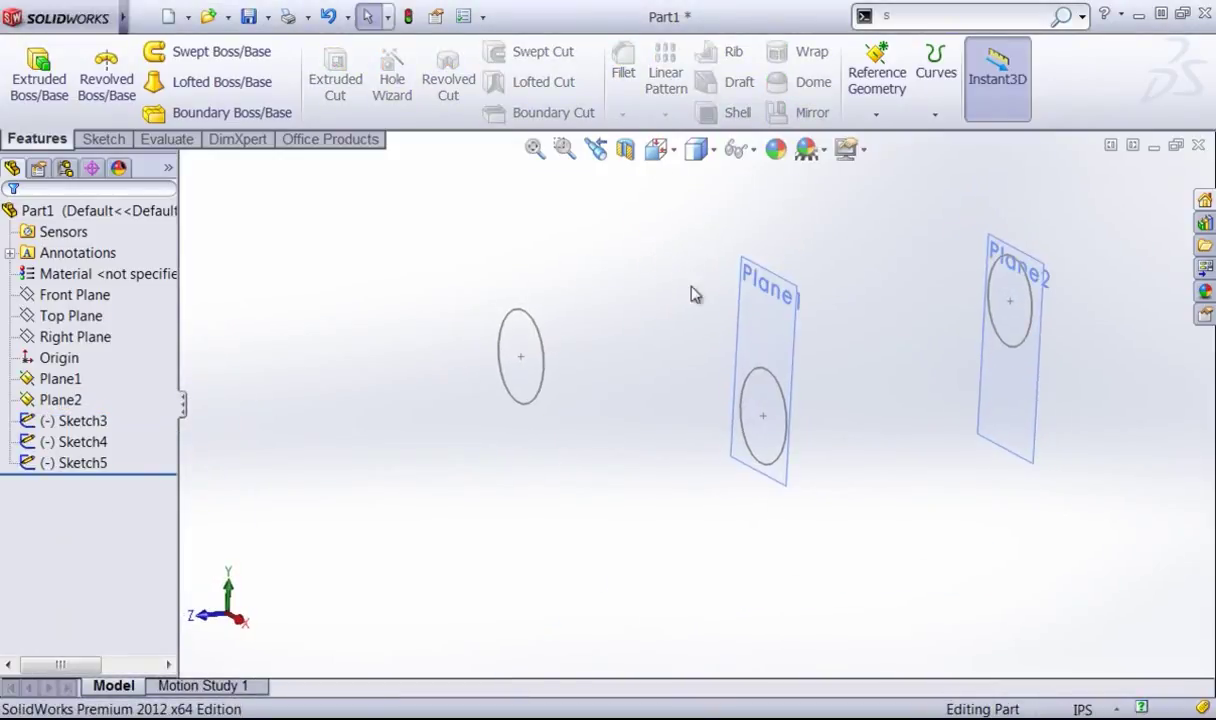
{"action": "left_click", "coordinate": [116, 139]}
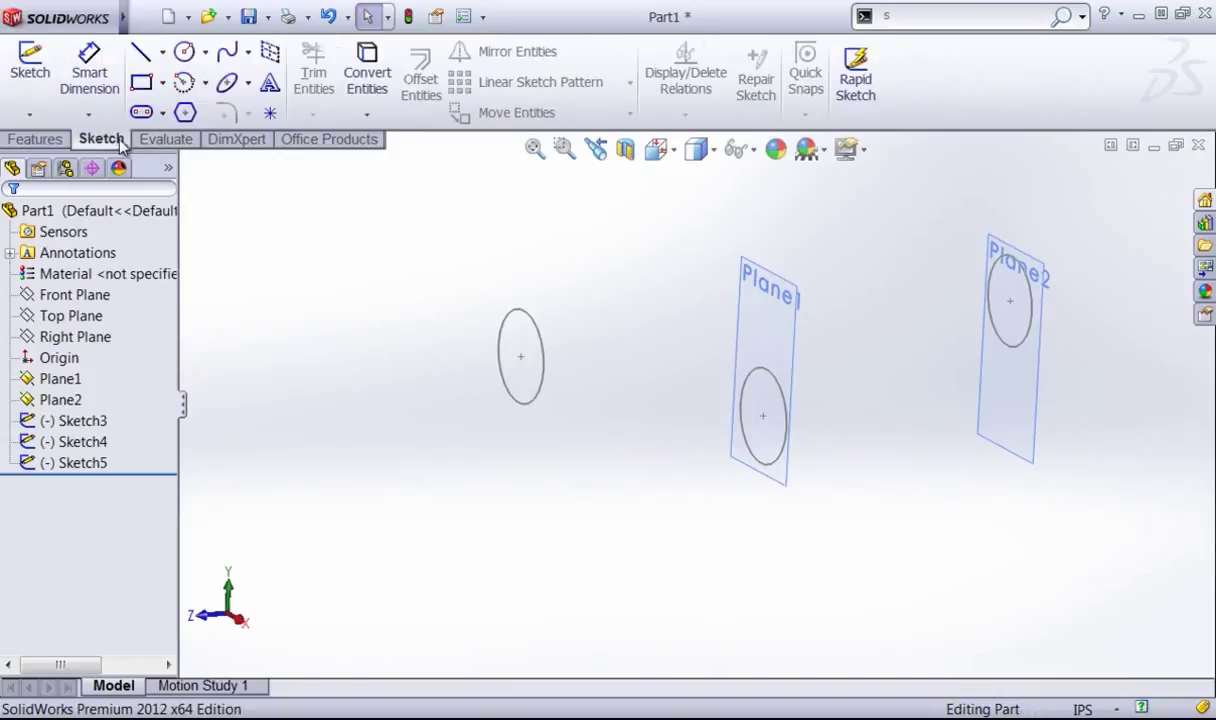
{"action": "left_click", "coordinate": [30, 114]}
{"action": "left_click", "coordinate": [62, 155]}
{"action": "left_click", "coordinate": [226, 51]}
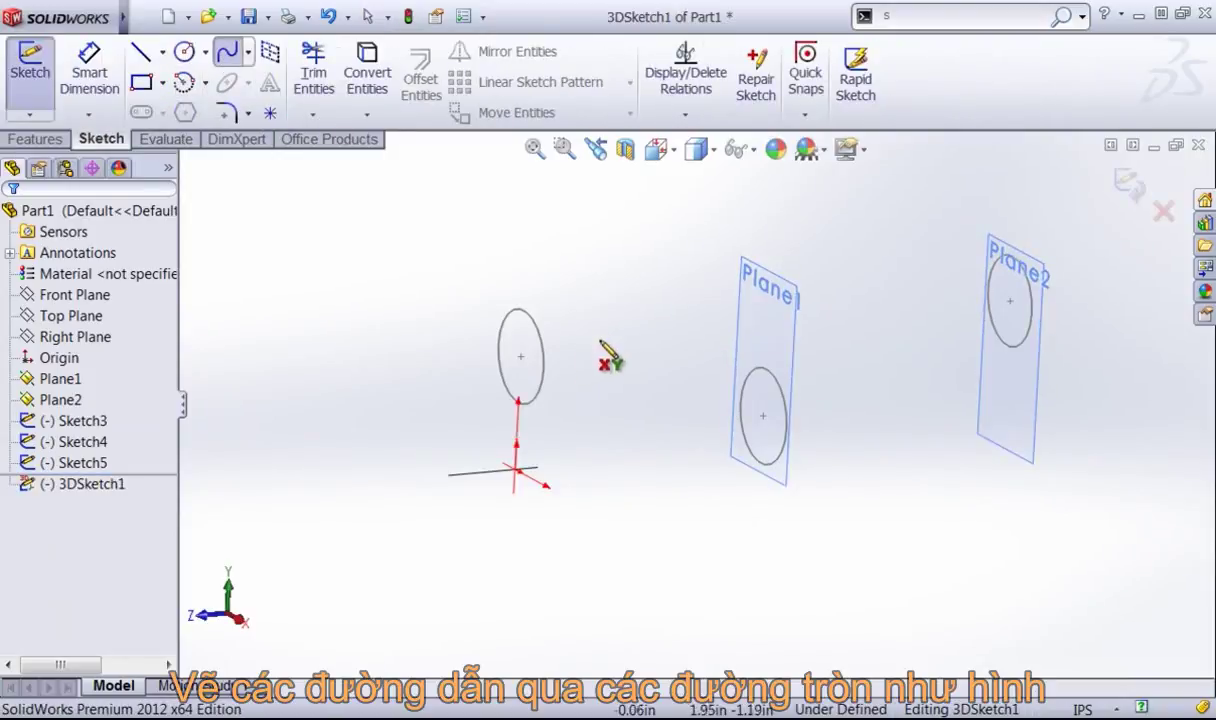
{"action": "left_click", "coordinate": [544, 374]}
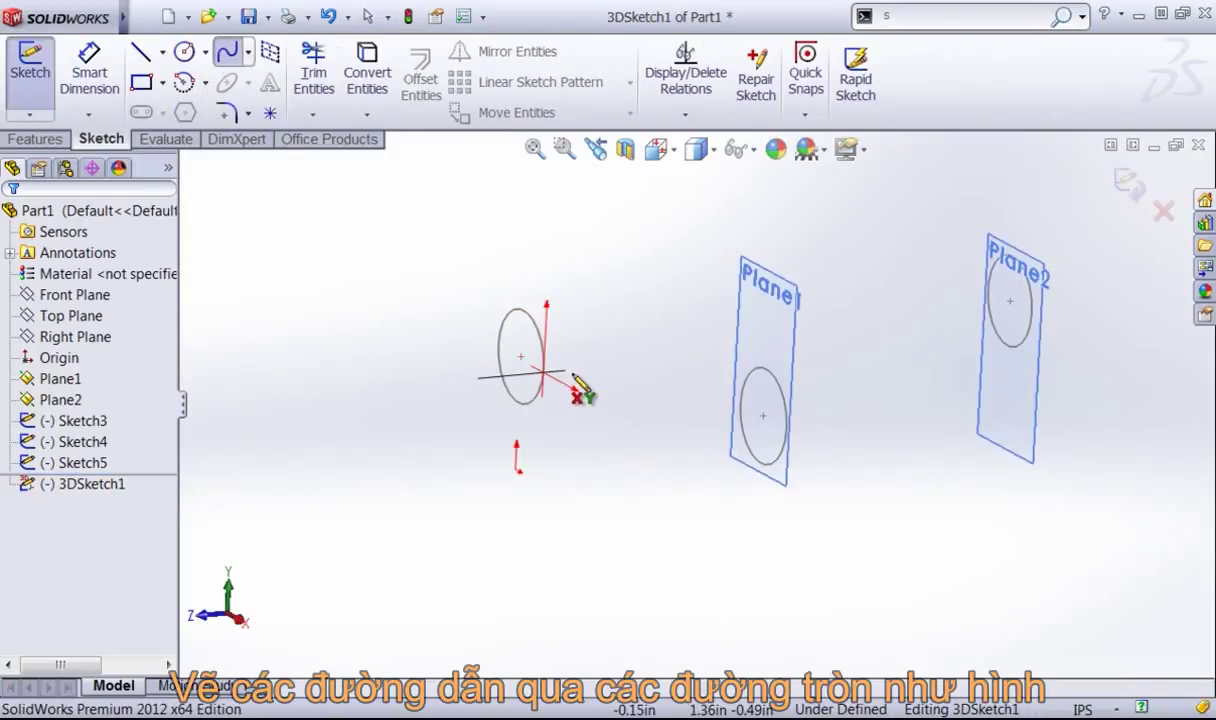
{"action": "left_click", "coordinate": [787, 428]}
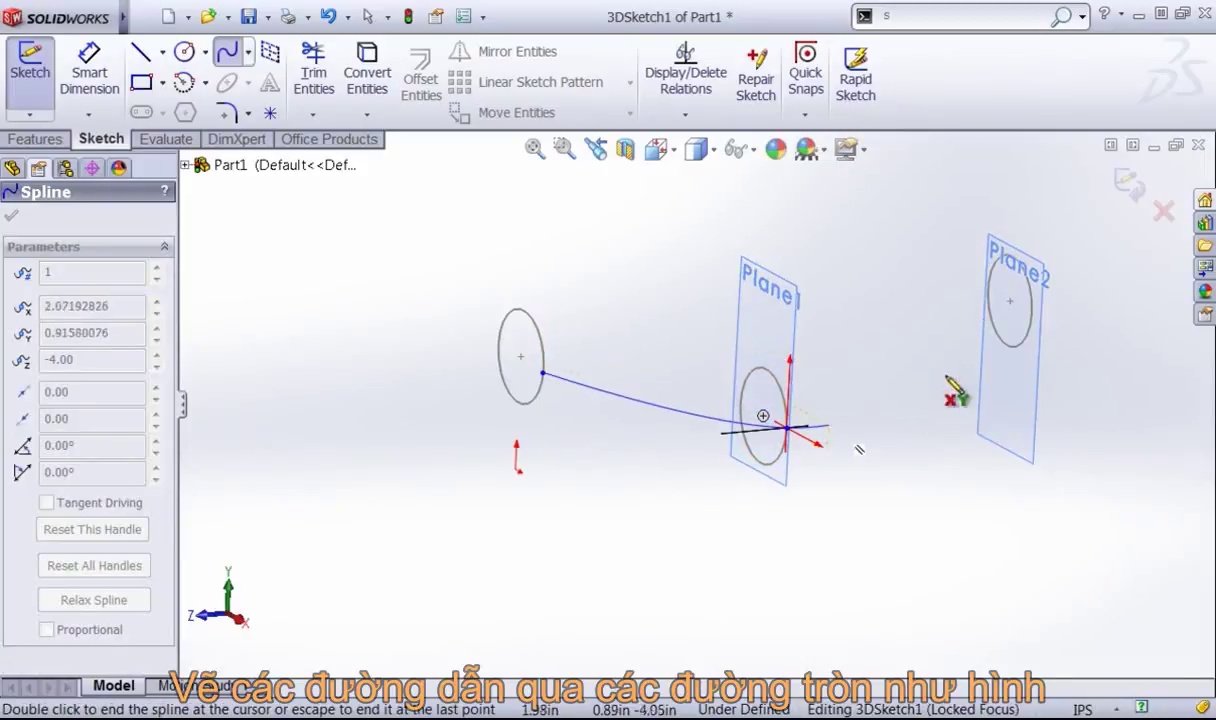
{"action": "left_click", "coordinate": [1033, 316]}
{"action": "right_click", "coordinate": [1033, 318]}
{"action": "left_click", "coordinate": [1075, 271]}
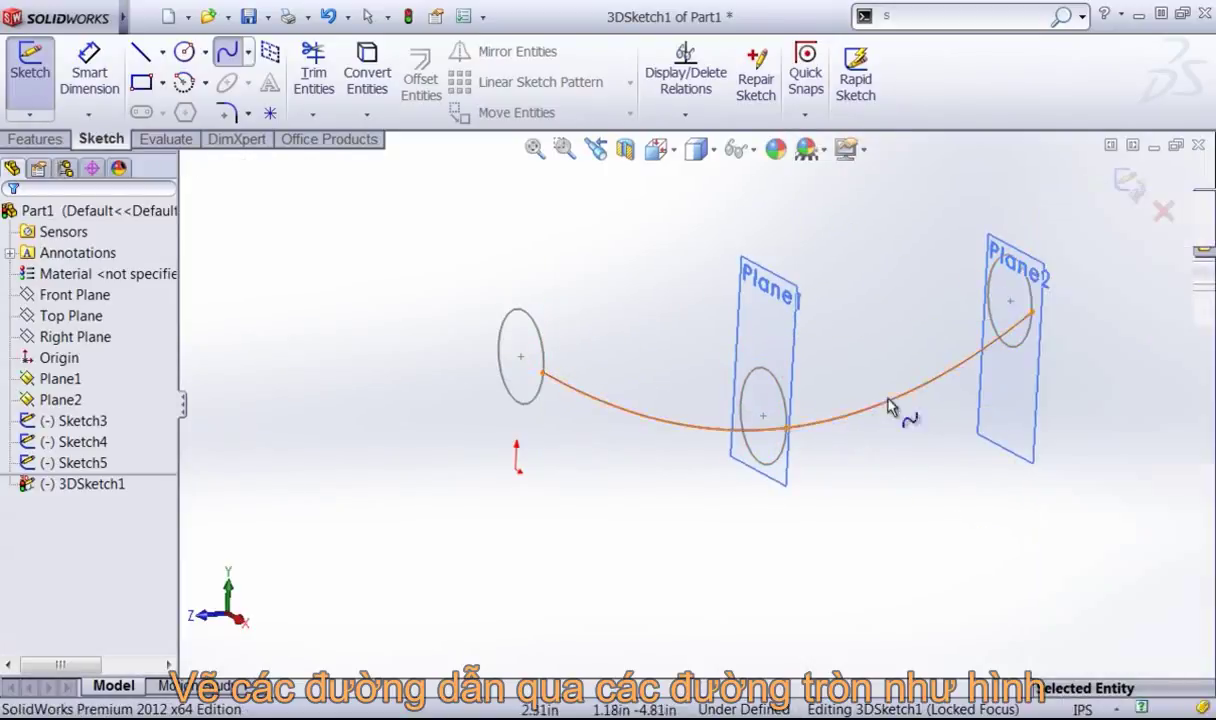
Step: Check the spline's path across the three circles and exit the 3D sketch
{"action": "middle_click_drag", "start_coordinate": [890, 407], "coordinate": [1031, 274]}
{"action": "left_click", "coordinate": [837, 422]}
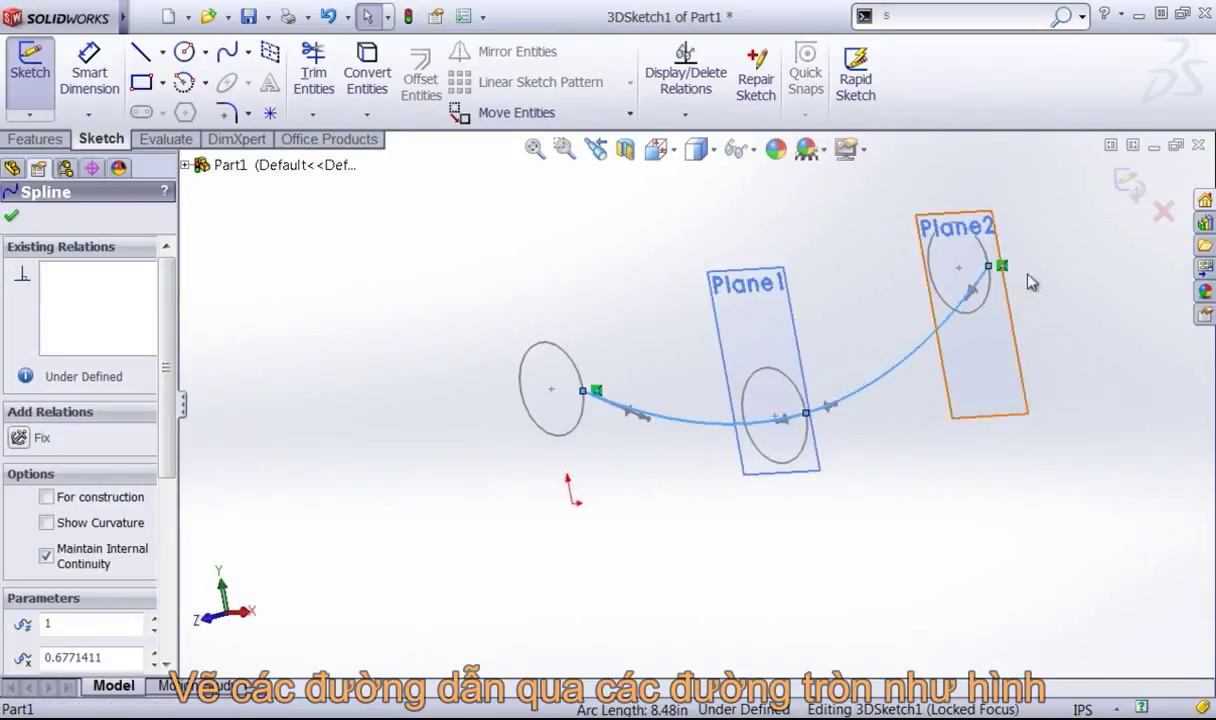
{"action": "left_click", "coordinate": [1128, 186]}
{"action": "mouse_move", "coordinate": [592, 388]}
{"action": "middle_mouse_down"}
{"action": "mouse_move", "coordinate": [548, 318]}
{"action": "mouse_move", "coordinate": [567, 289]}
{"action": "mouse_move", "coordinate": [585, 291]}
{"action": "middle_mouse_up"}
{"action": "left_click", "coordinate": [567, 289]}
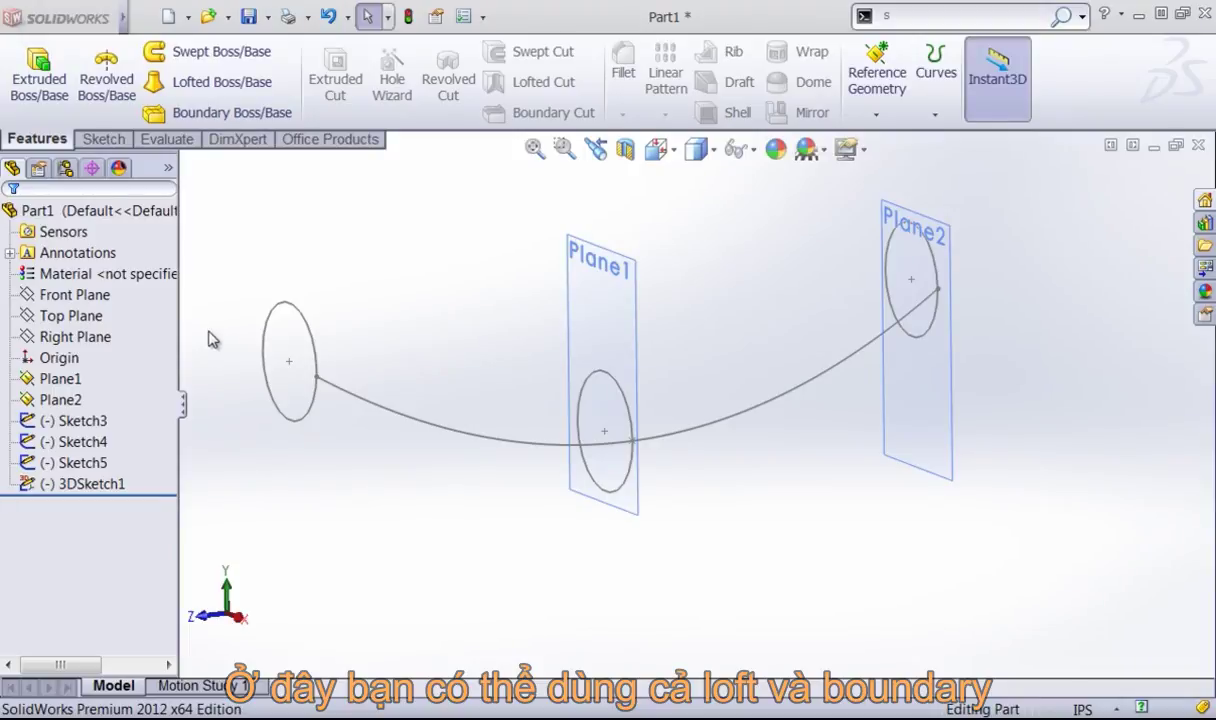
Step: Start a Boundary Boss/Base with the three circles, in order from the Front Plane to Plane2, as Direction 1 profiles
{"action": "left_click", "coordinate": [217, 113]}
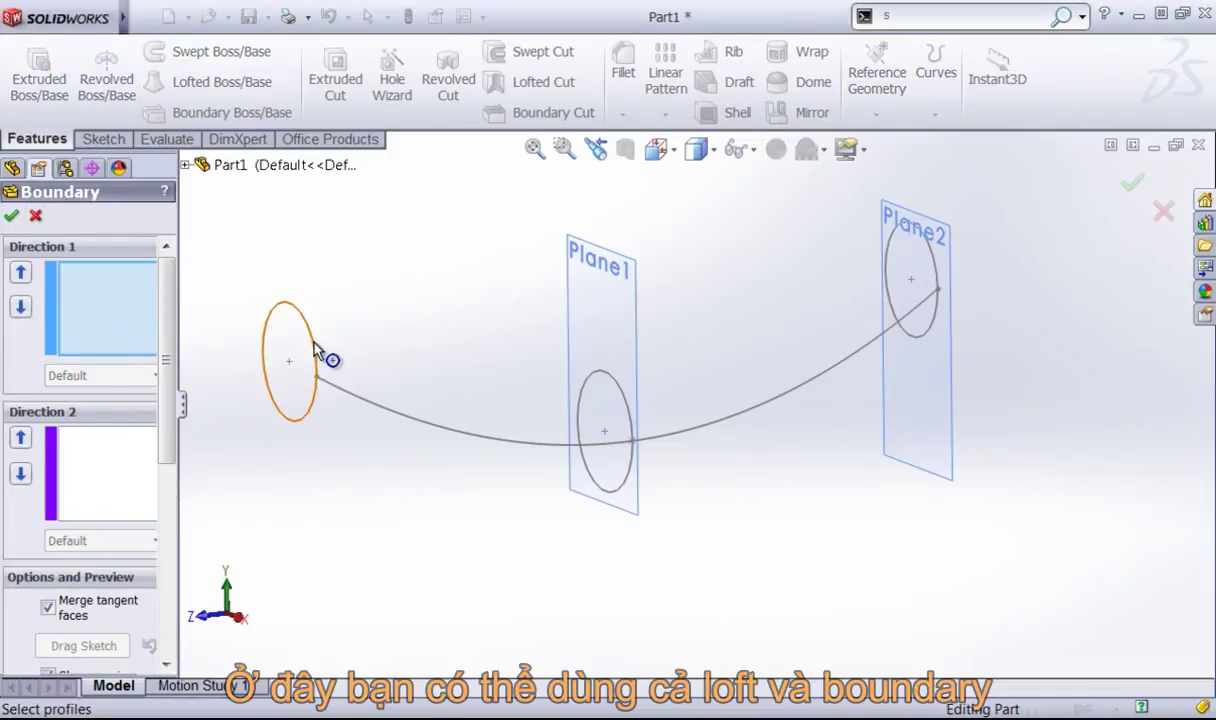
{"action": "left_click", "coordinate": [313, 348]}
{"action": "left_click", "coordinate": [635, 423]}
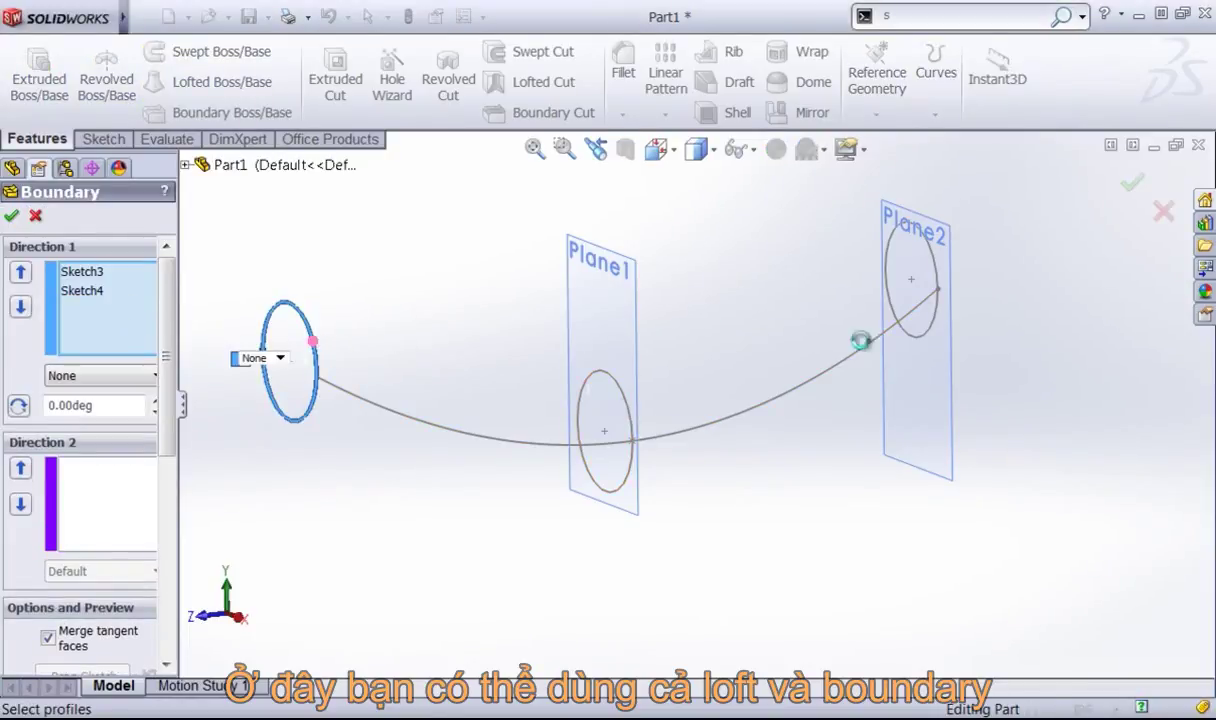
{"action": "left_click", "coordinate": [940, 283]}
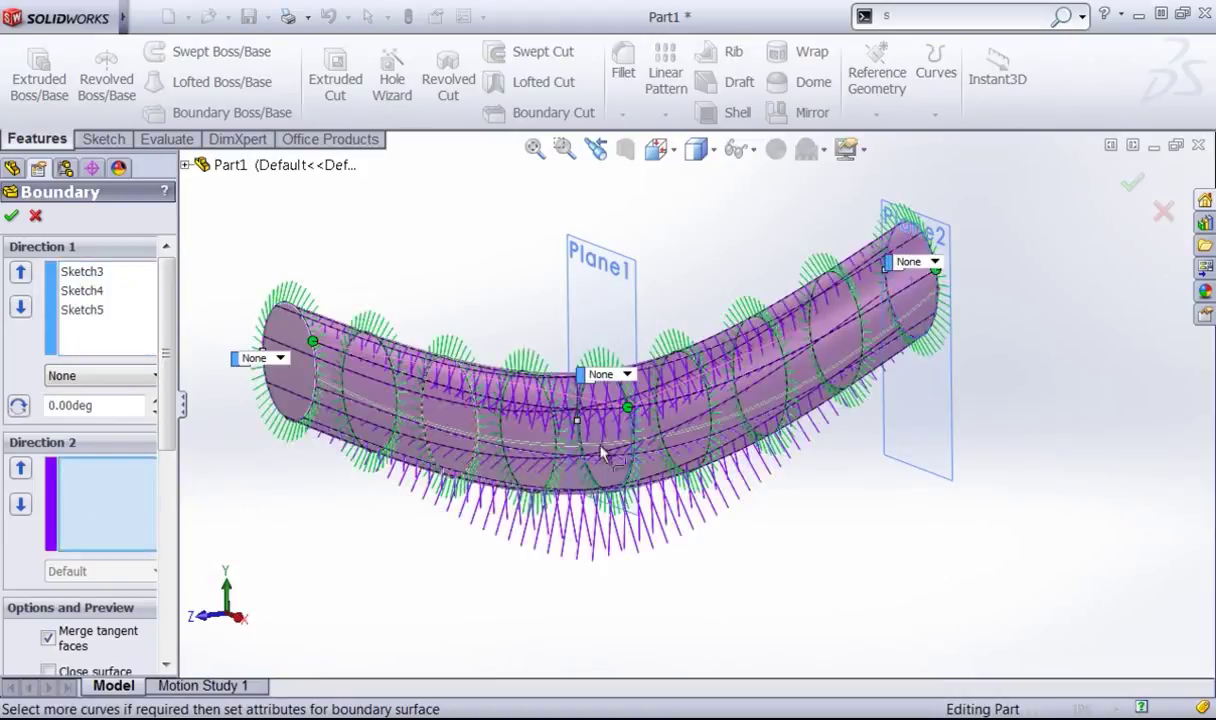
Step: Add the 3D spline as the Direction 2 curve of the boundary and check the preview
{"action": "left_click", "coordinate": [557, 442]}
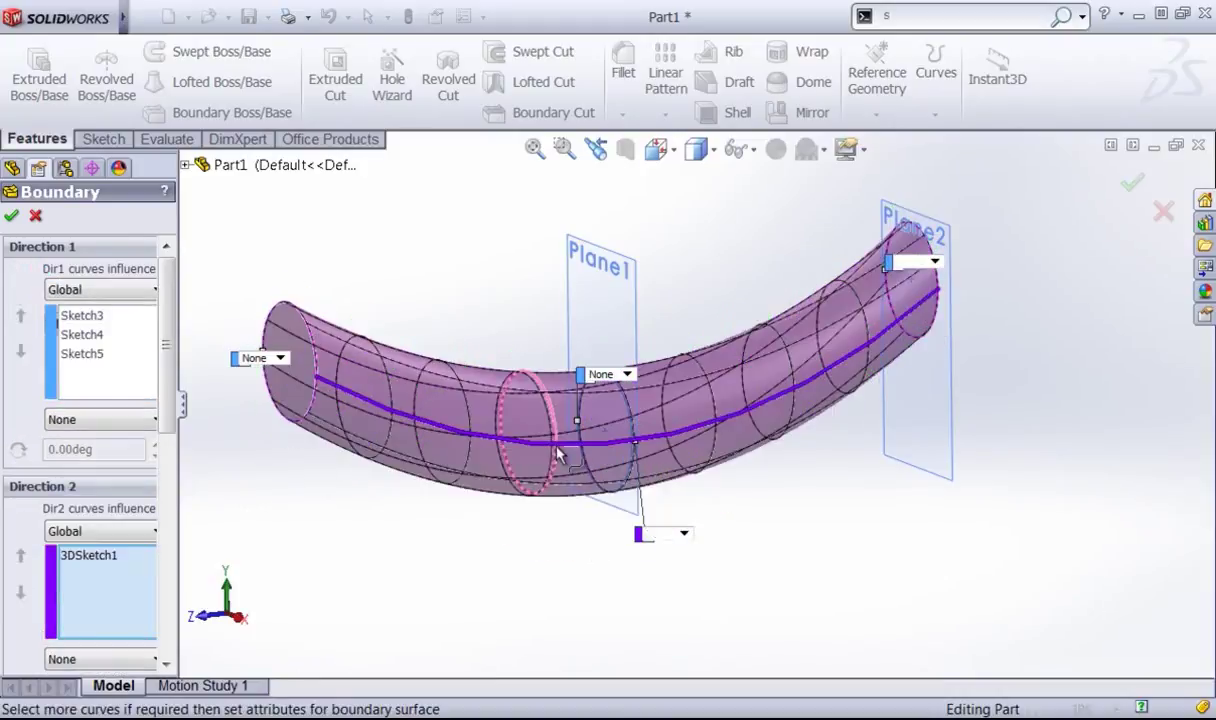
{"action": "middle_click_drag", "start_coordinate": [456, 326], "coordinate": [620, 340]}
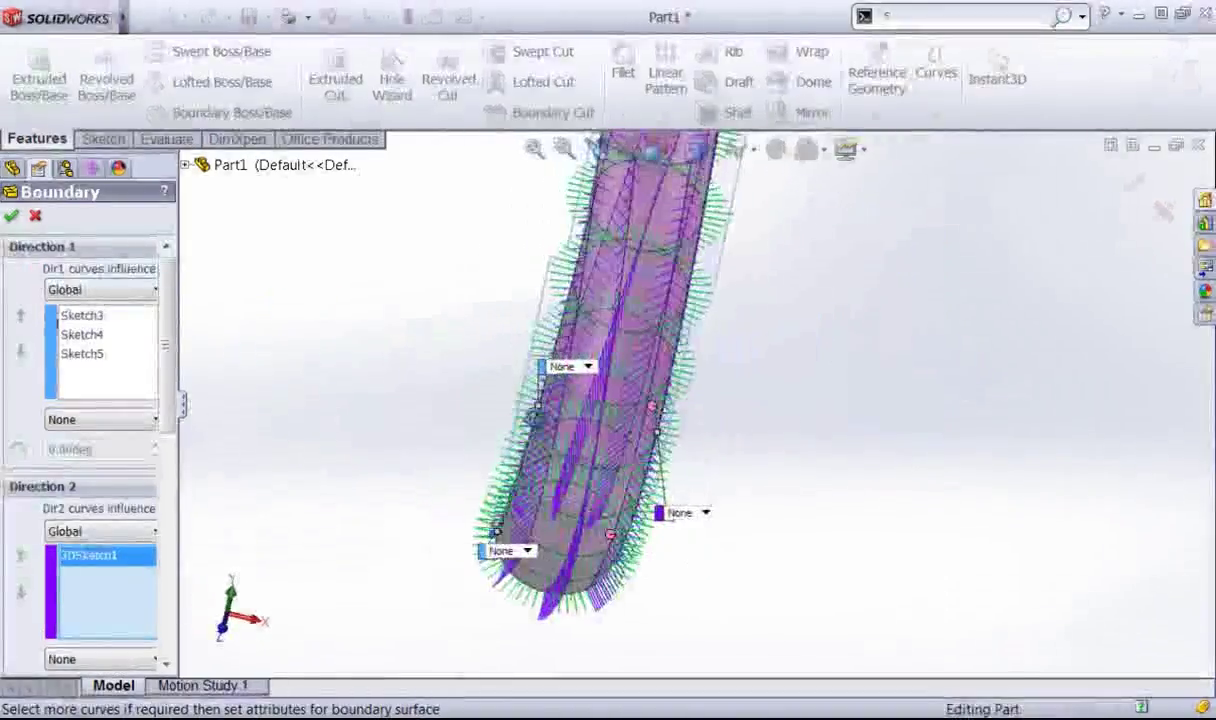
{"action": "middle_click_drag", "start_coordinate": [534, 410], "coordinate": [402, 345]}
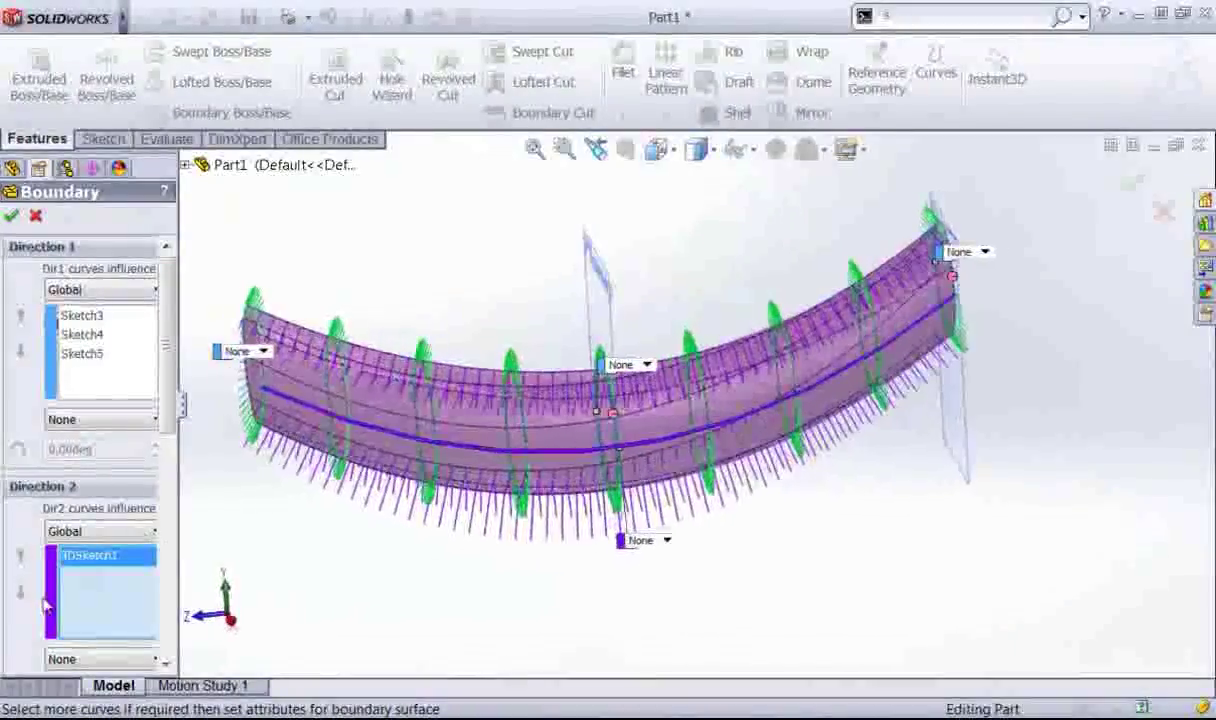
Step: Set the Direction 2 spline's tangency type to Normal To Profile and create the boundary feature
{"action": "left_click", "coordinate": [72, 660]}
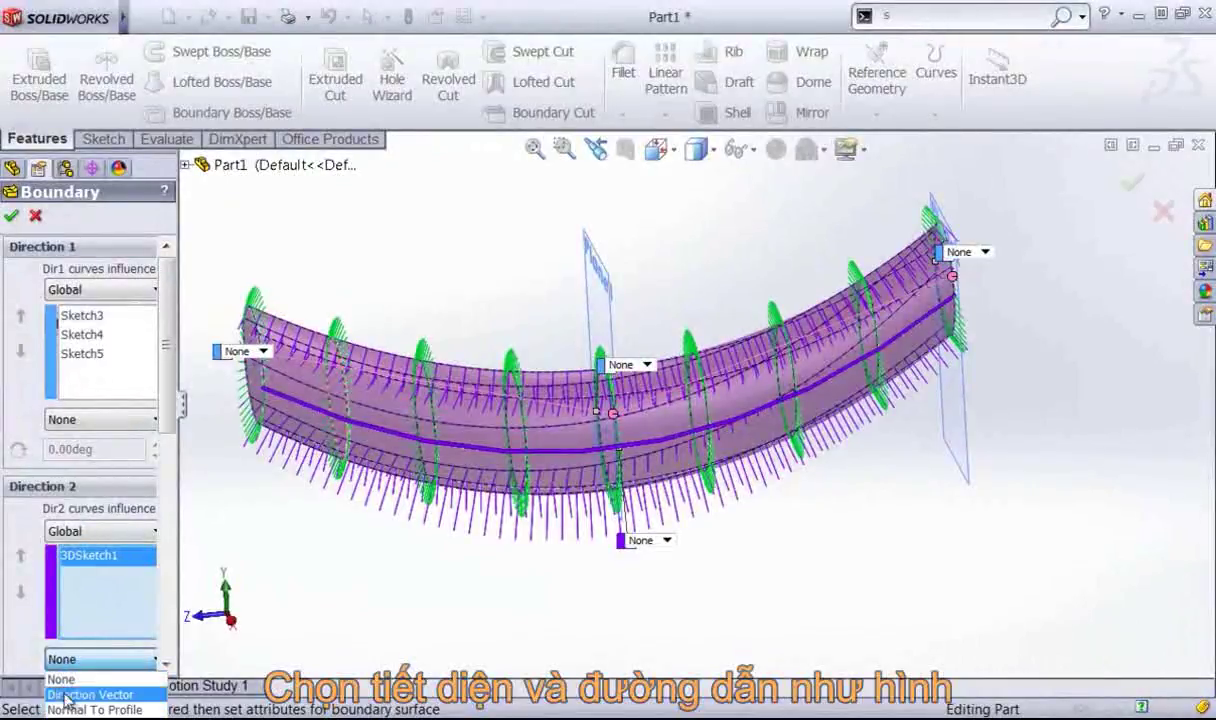
{"action": "left_click", "coordinate": [79, 709]}
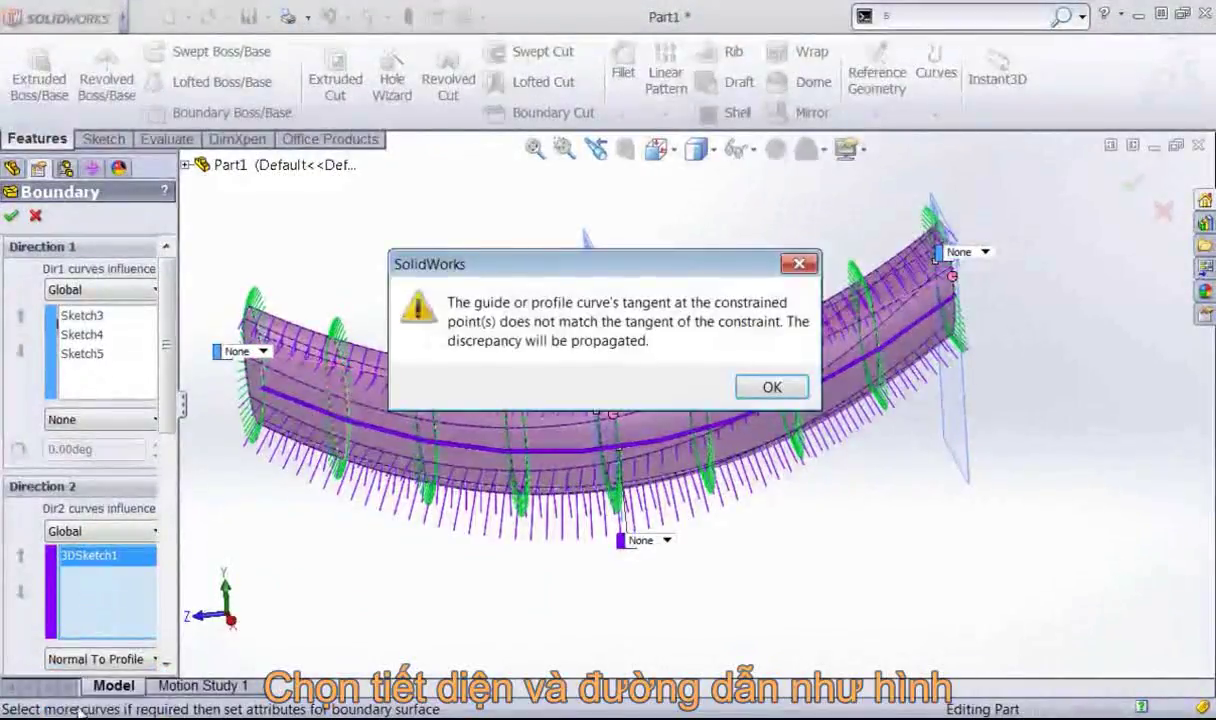
{"action": "key", "text": "Return"}
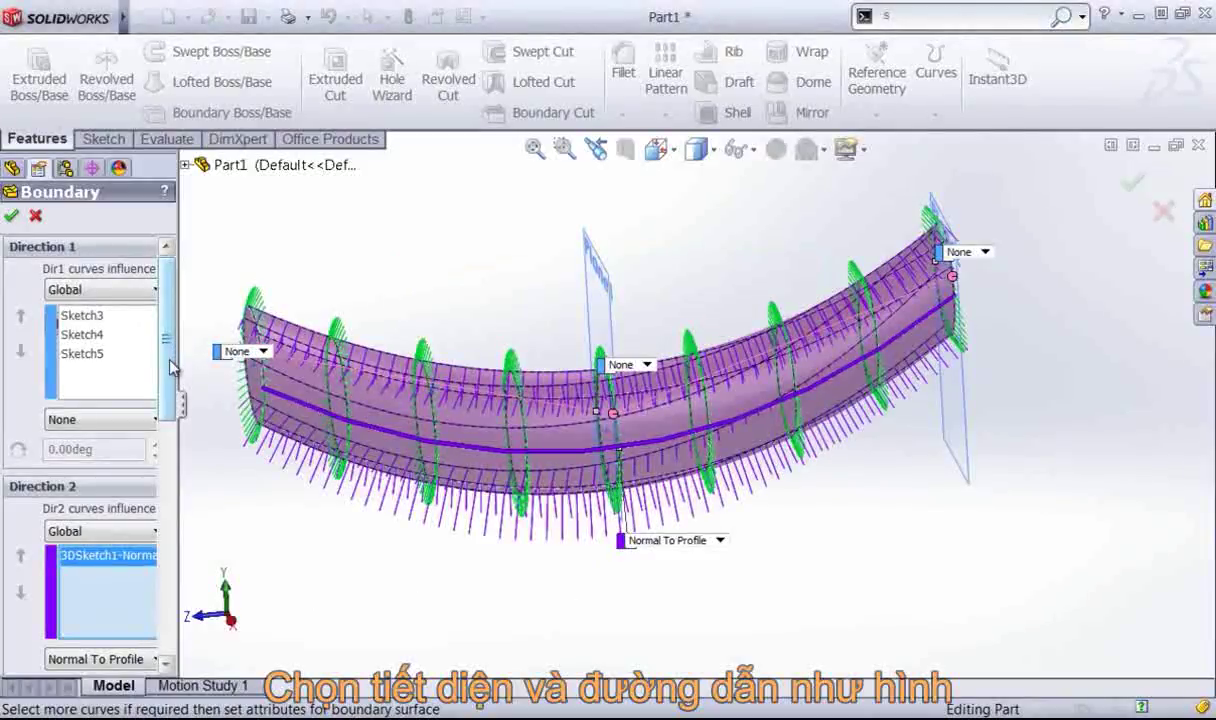
{"action": "left_click", "coordinate": [11, 215]}
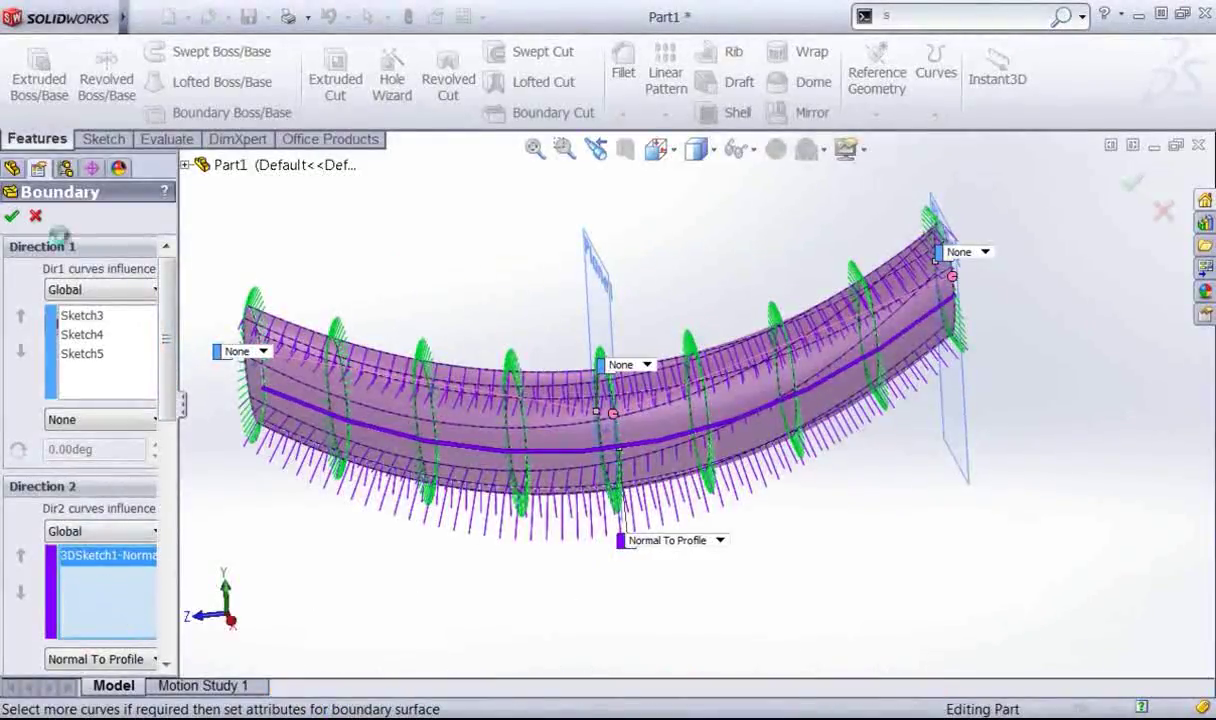
Step: Create a reference plane offset about 2.53 in outward from the Front Plane, beyond the tube's end
{"action": "mouse_move", "coordinate": [415, 281]}
{"action": "middle_mouse_down"}
{"action": "mouse_move", "coordinate": [507, 204]}
{"action": "mouse_move", "coordinate": [613, 204]}
{"action": "mouse_move", "coordinate": [437, 217]}
{"action": "mouse_move", "coordinate": [415, 274]}
{"action": "middle_mouse_up"}
{"action": "scroll", "coordinate": [415, 274], "scroll_direction": "down", "scroll_amount": 3}
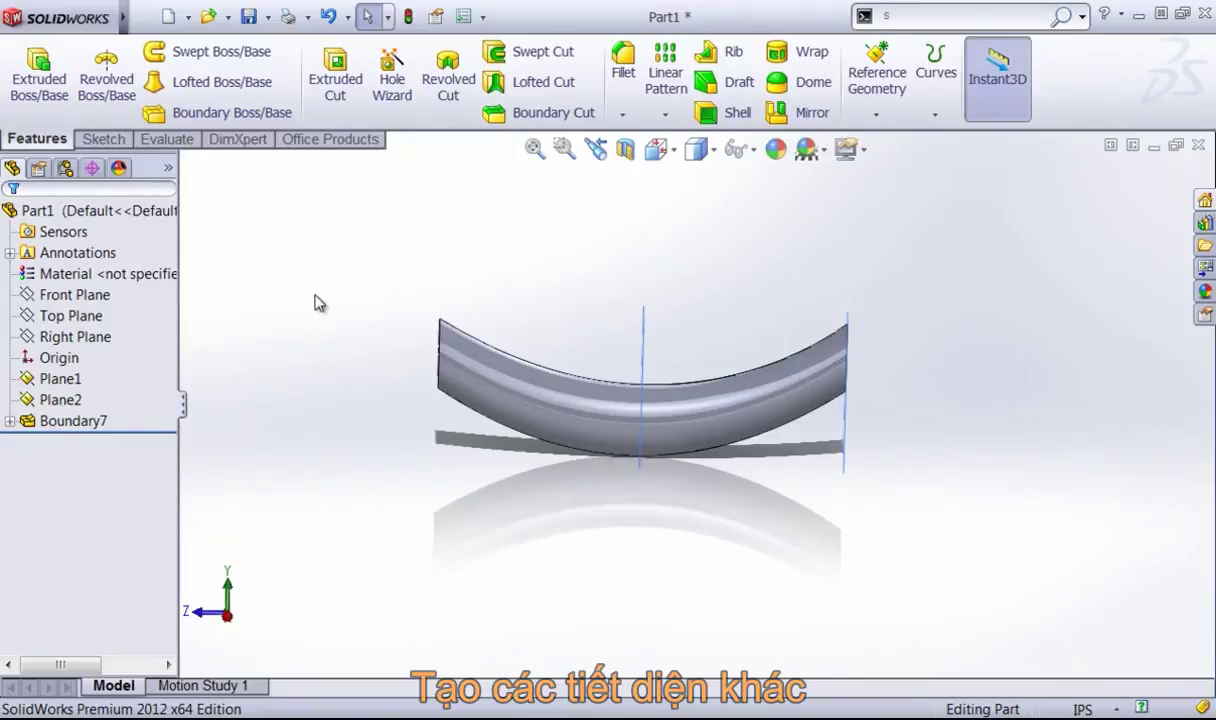
{"action": "left_click", "coordinate": [74, 294]}
{"action": "left_click_drag", "start_coordinate": [427, 312], "coordinate": [310, 292], "text": "ctrl"}
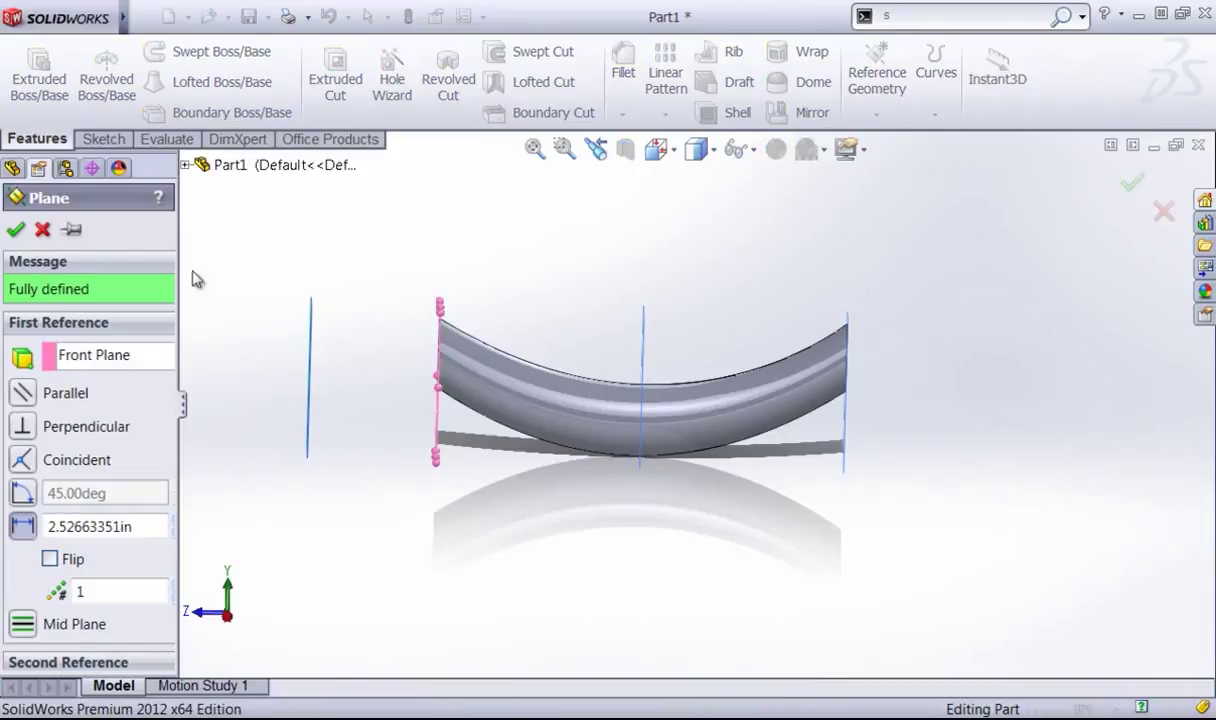
{"action": "left_click", "coordinate": [15, 231]}
Step: Sketch a circle of about 0.89 in radius on the new offset plane, centred about 3.06 in above the origin, and exit the sketch
{"action": "middle_click_drag", "start_coordinate": [347, 304], "coordinate": [328, 239]}
{"action": "left_click", "coordinate": [92, 143]}
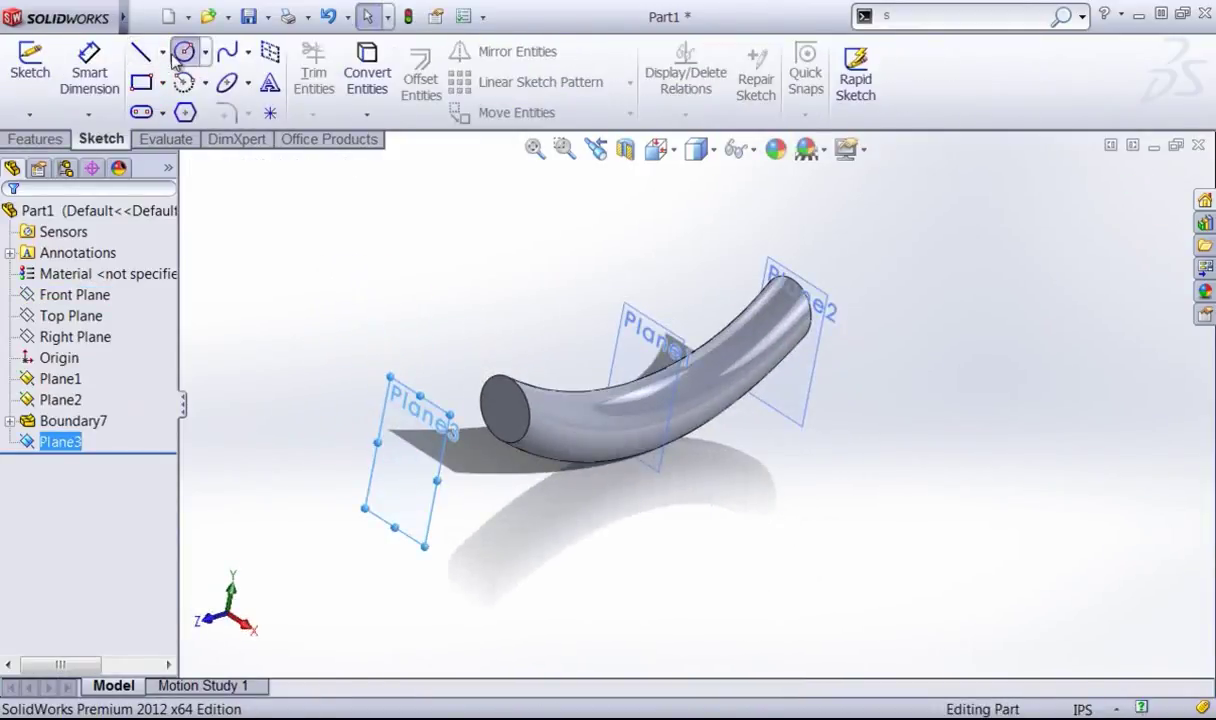
{"action": "left_click", "coordinate": [183, 52]}
{"action": "left_click", "coordinate": [427, 374]}
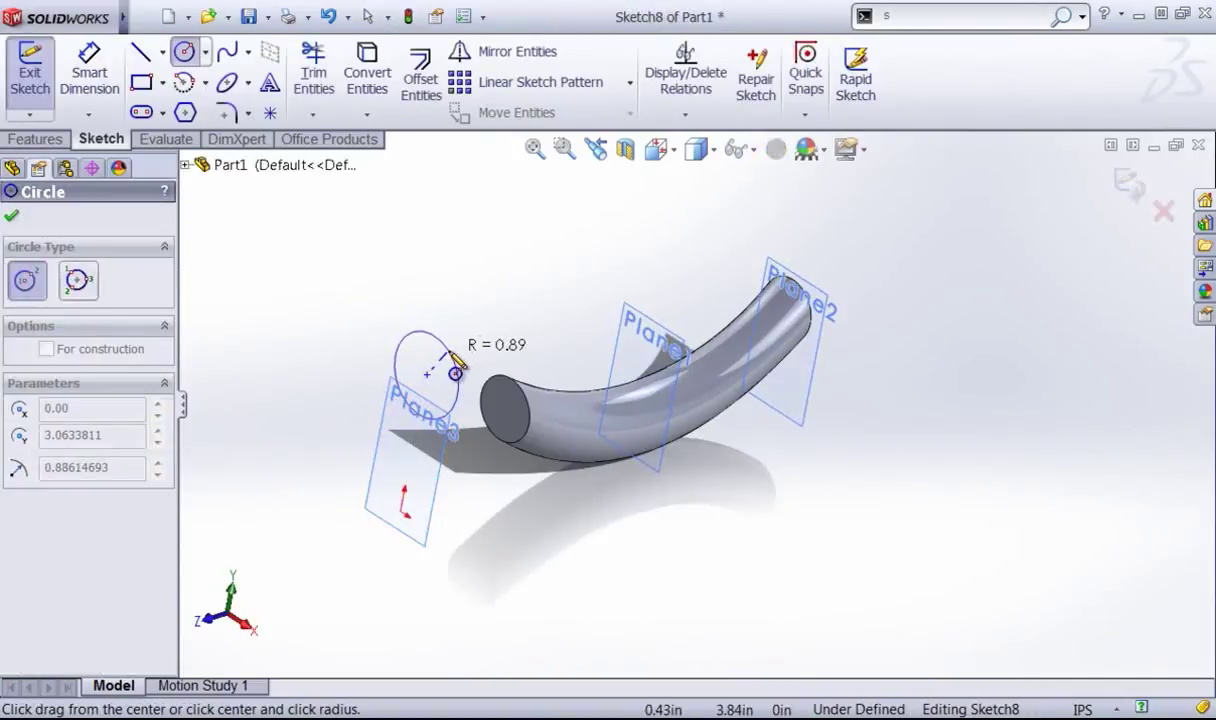
{"action": "left_click", "coordinate": [452, 350]}
{"action": "left_click", "coordinate": [1130, 185]}
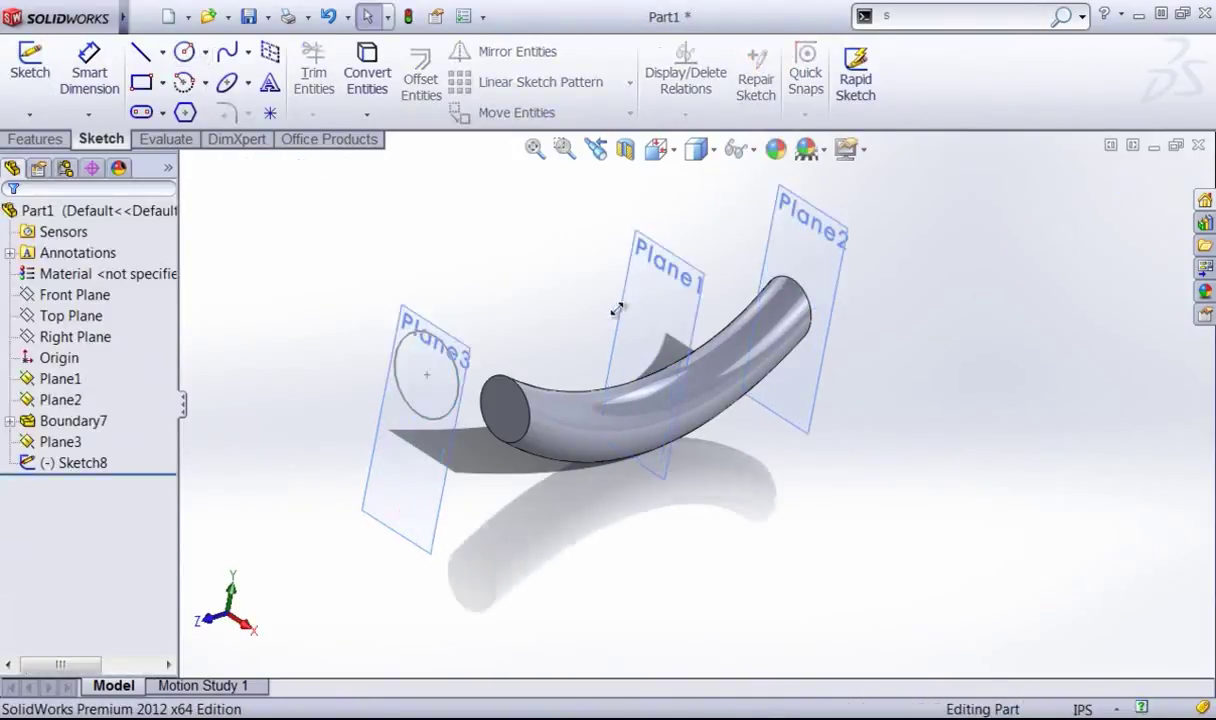
Step: Start a Boundary Boss/Base with the new circle and the tube's nearest end edge as Direction 1 profiles
{"action": "mouse_move", "coordinate": [619, 307]}
{"action": "middle_mouse_down"}
{"action": "mouse_move", "coordinate": [562, 285]}
{"action": "mouse_move", "coordinate": [351, 261]}
{"action": "middle_mouse_up"}
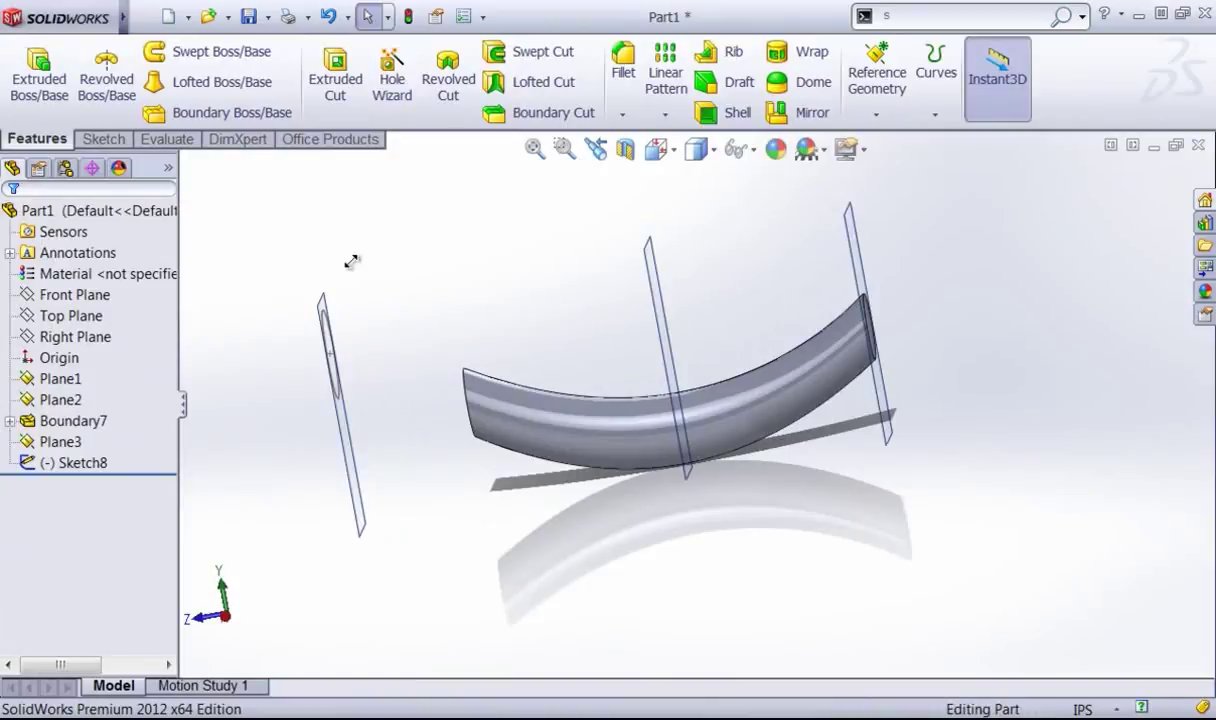
{"action": "left_click", "coordinate": [210, 112]}
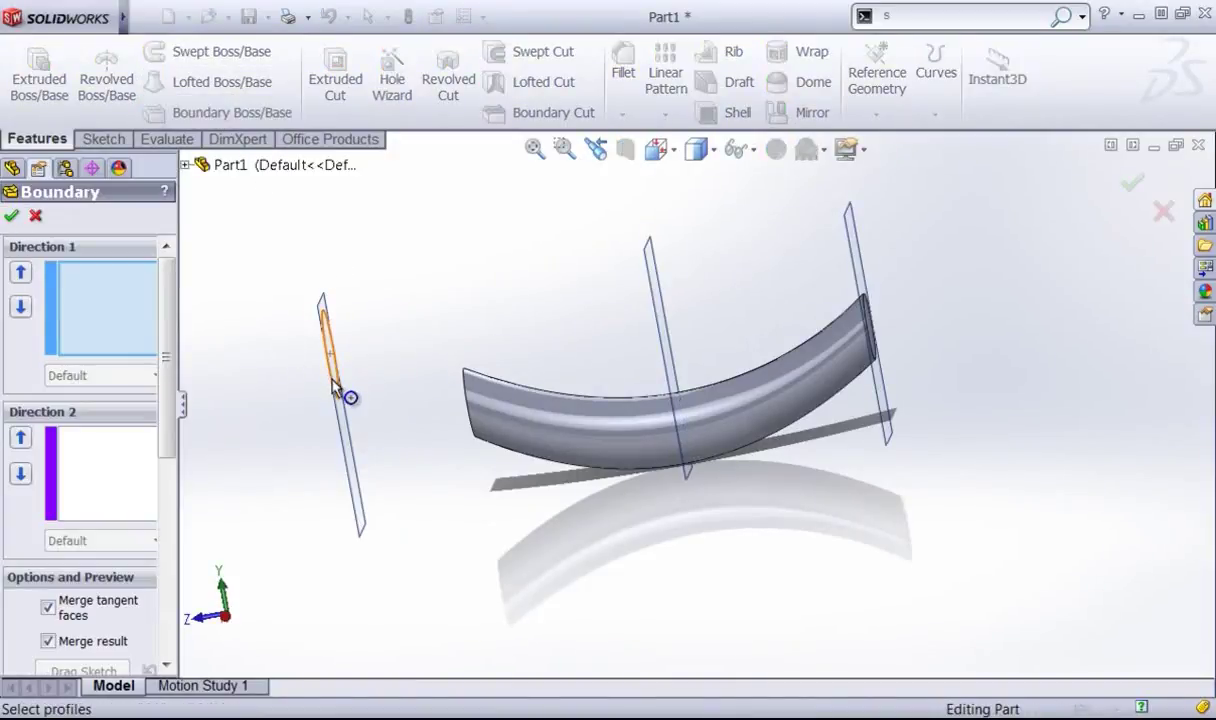
{"action": "left_click", "coordinate": [333, 384]}
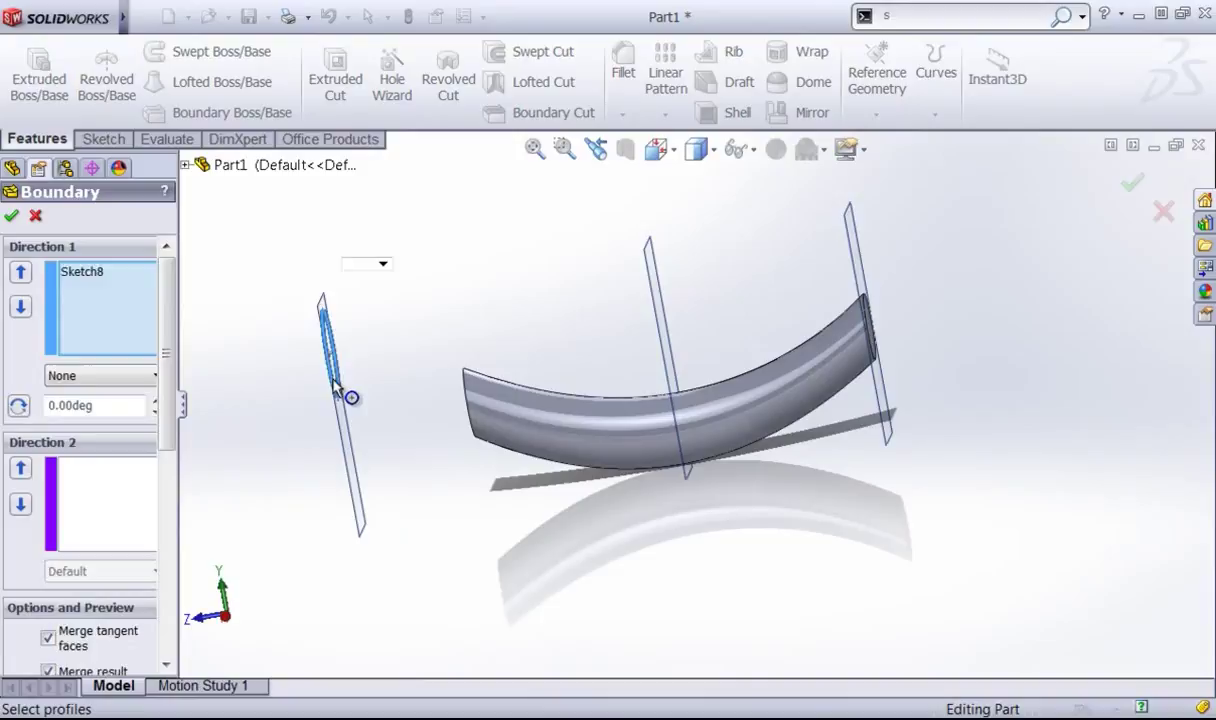
{"action": "left_click", "coordinate": [463, 408]}
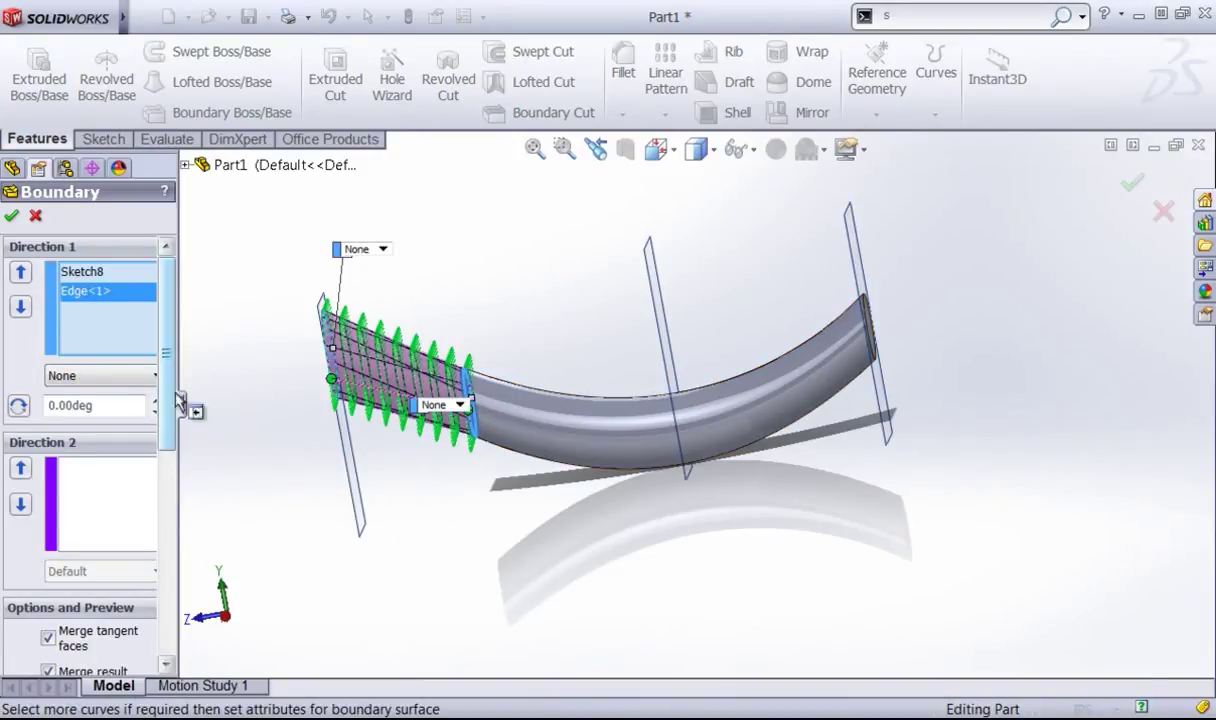
Step: Check the tangency options for the circle profile and reorder Direction 1 so the tube's end edge comes first
{"action": "left_click", "coordinate": [74, 271]}
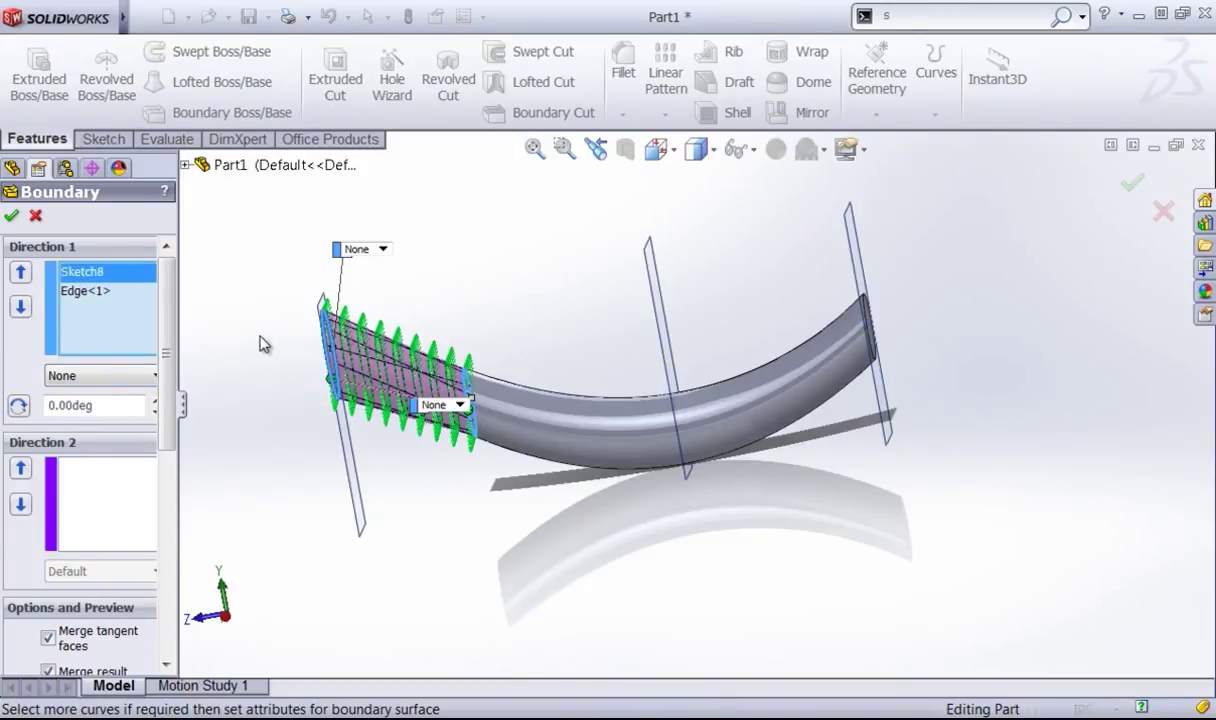
{"action": "left_click", "coordinate": [84, 380]}
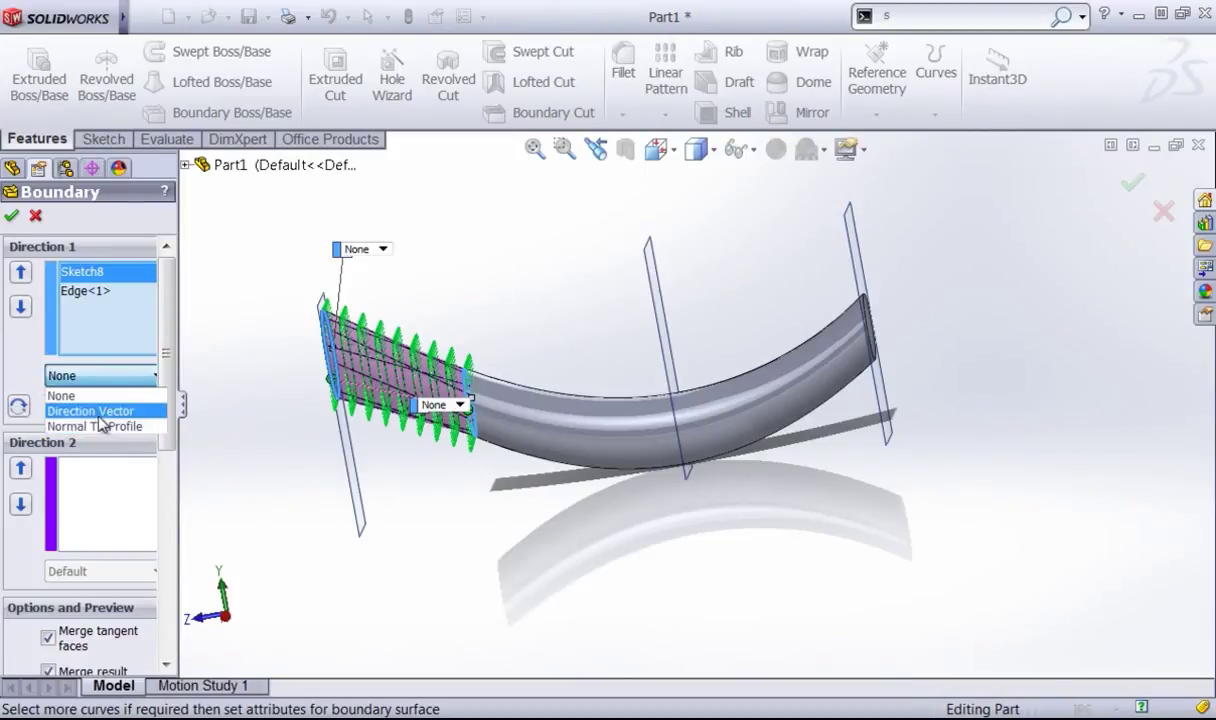
{"action": "left_click_drag", "start_coordinate": [84, 292], "coordinate": [72, 276]}
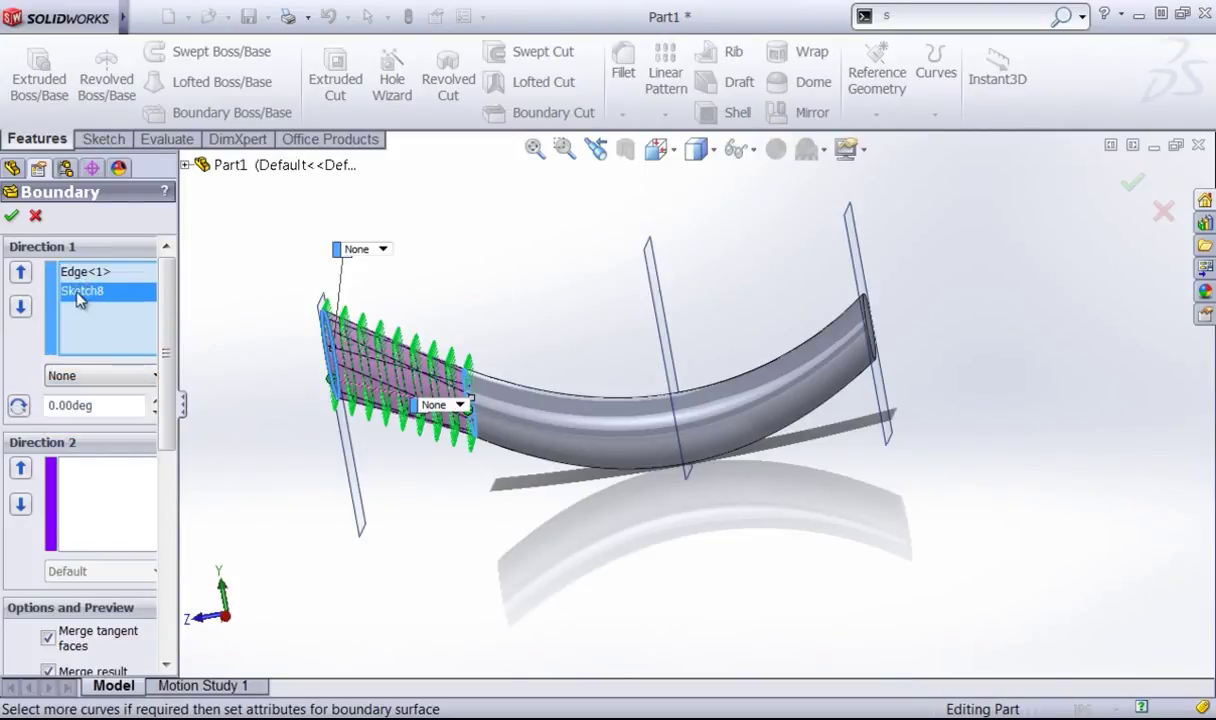
Step: Set the end edge's tangency type to Curvature To Face, after trying Tangency To Face, with a tangent length of 0.64
{"action": "left_click", "coordinate": [72, 276]}
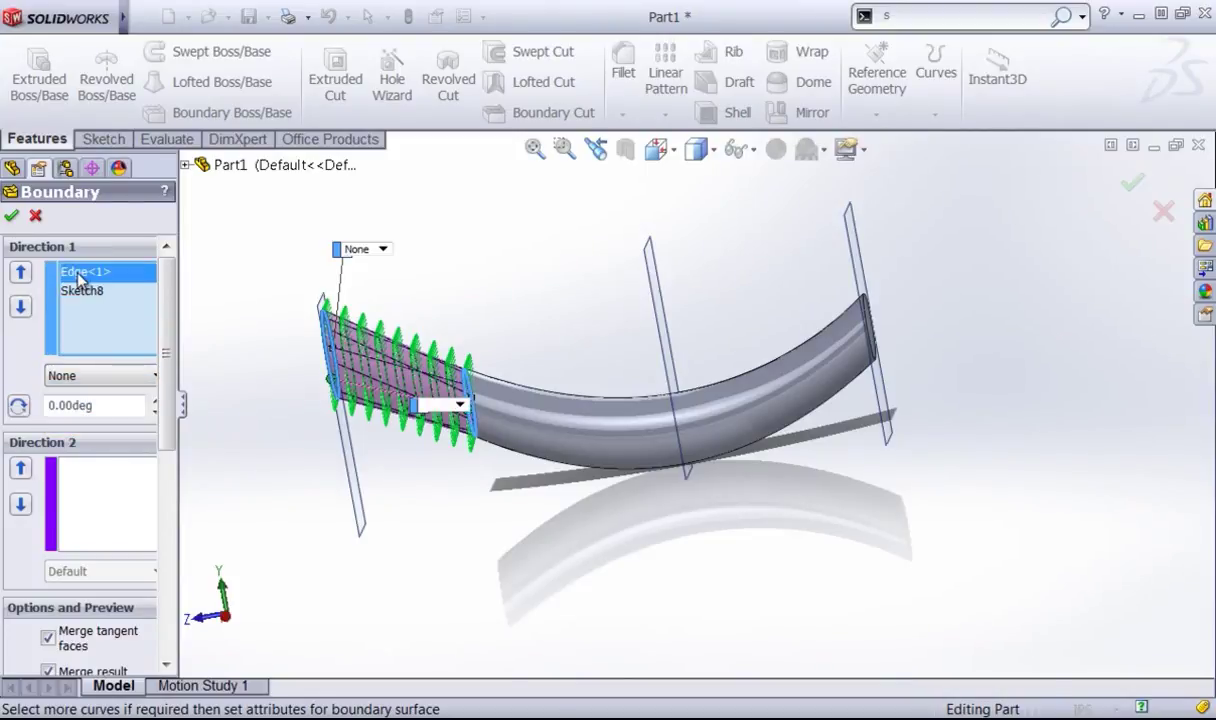
{"action": "left_click", "coordinate": [104, 378]}
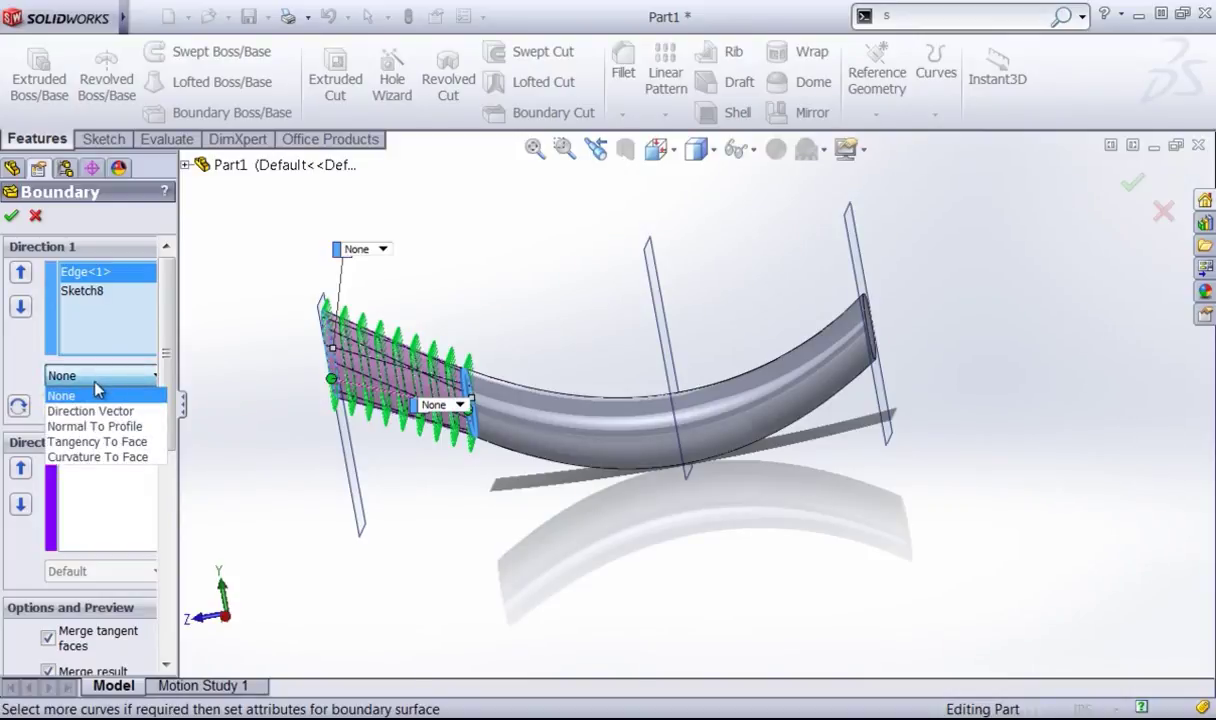
{"action": "left_click", "coordinate": [105, 444]}
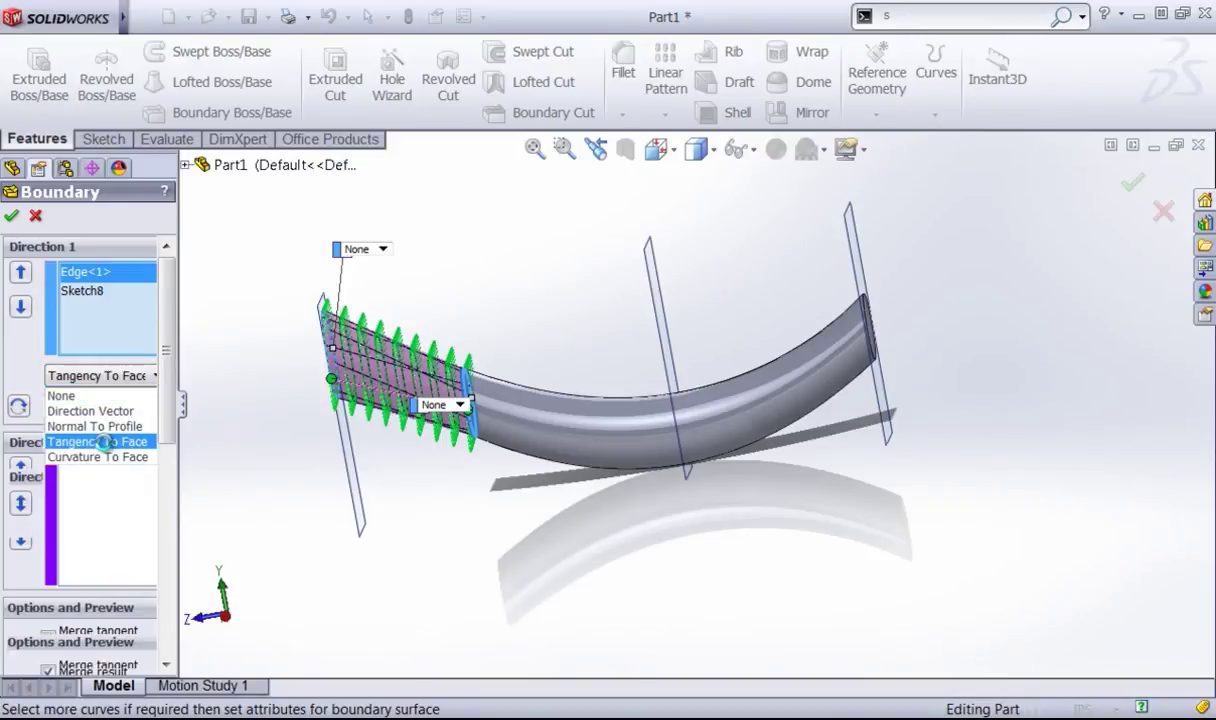
{"action": "left_click", "coordinate": [97, 376]}
{"action": "left_click", "coordinate": [98, 456]}
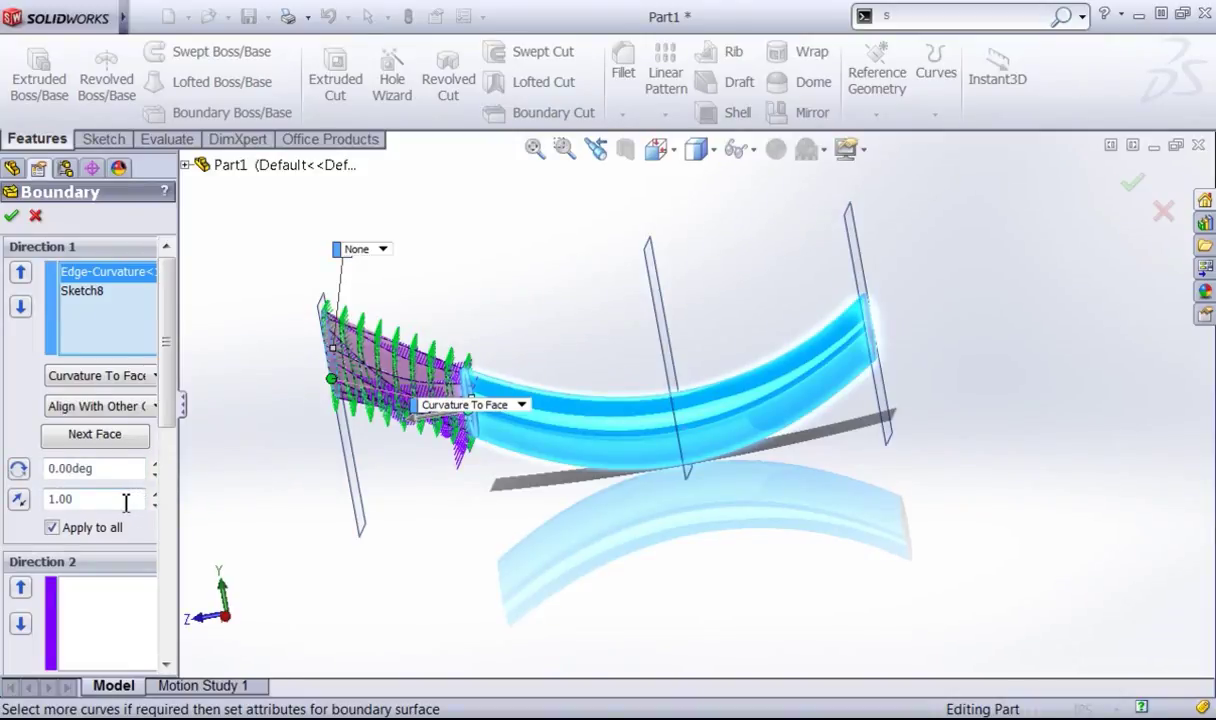
{"action": "scroll", "coordinate": [470, 420], "scroll_direction": "down", "scroll_amount": 5}
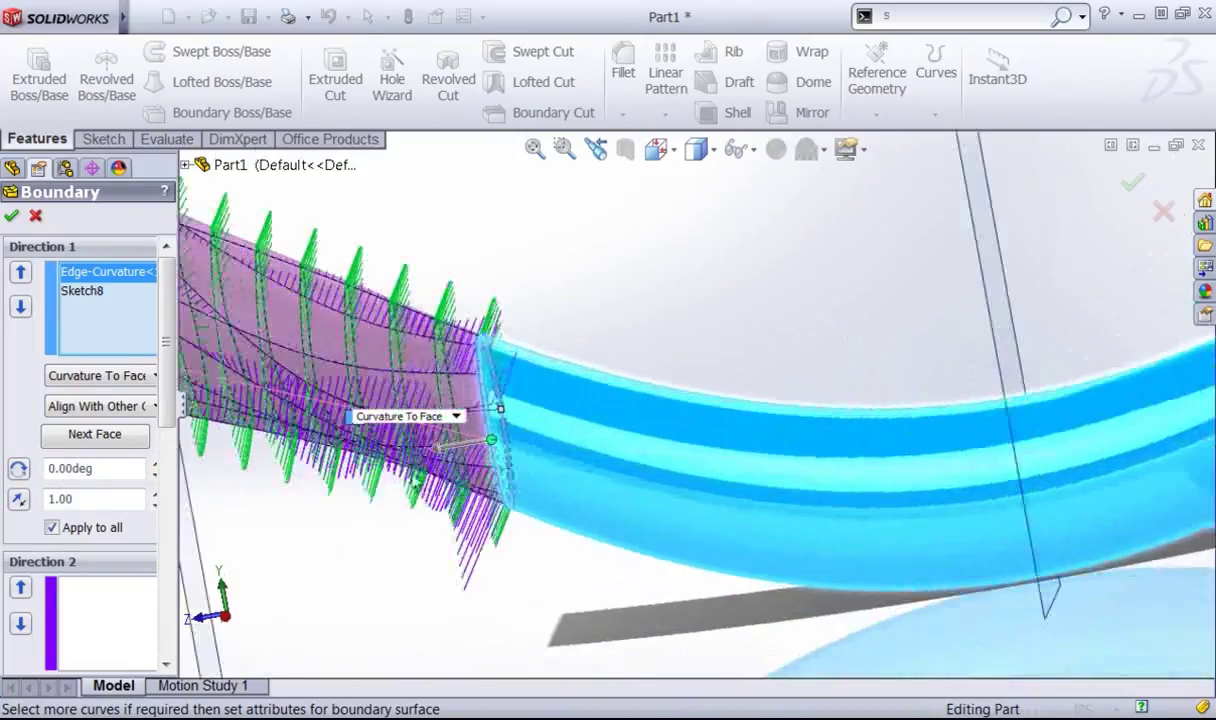
{"action": "left_click_drag", "start_coordinate": [432, 448], "coordinate": [450, 444]}
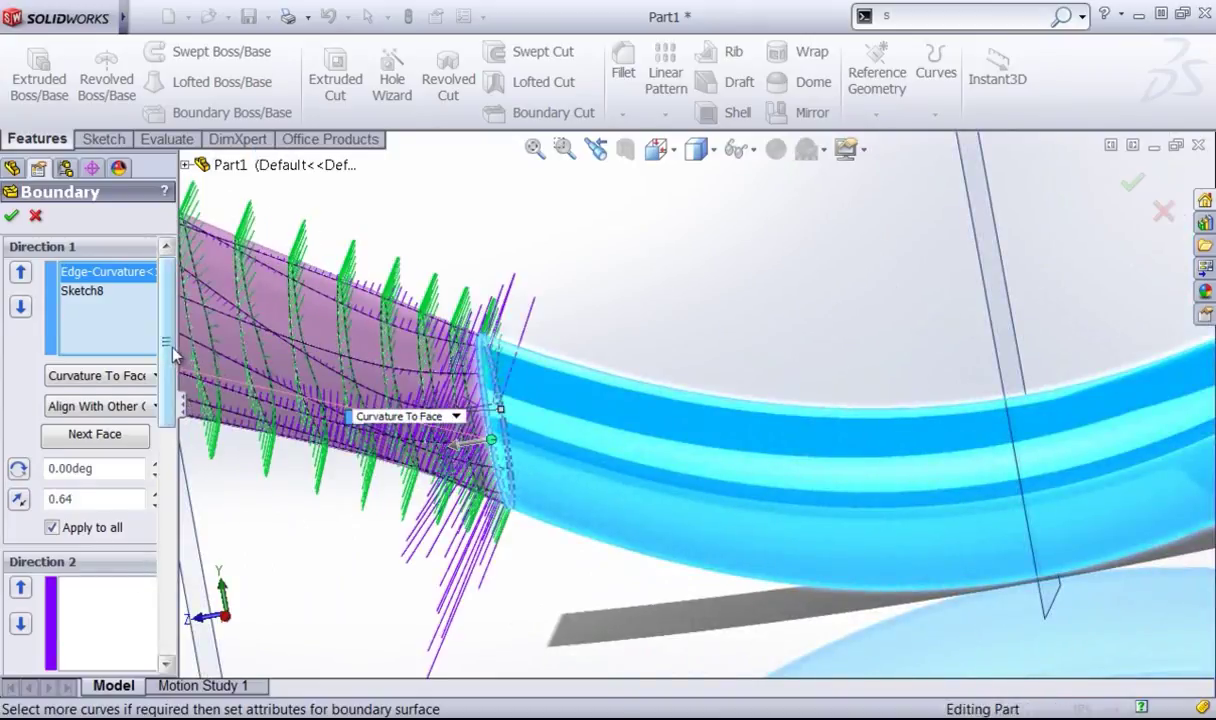
Step: Set the preview's mesh density to 4 and create the boundary feature
{"action": "scroll", "coordinate": [152, 550], "scroll_direction": "down", "scroll_amount": 6}
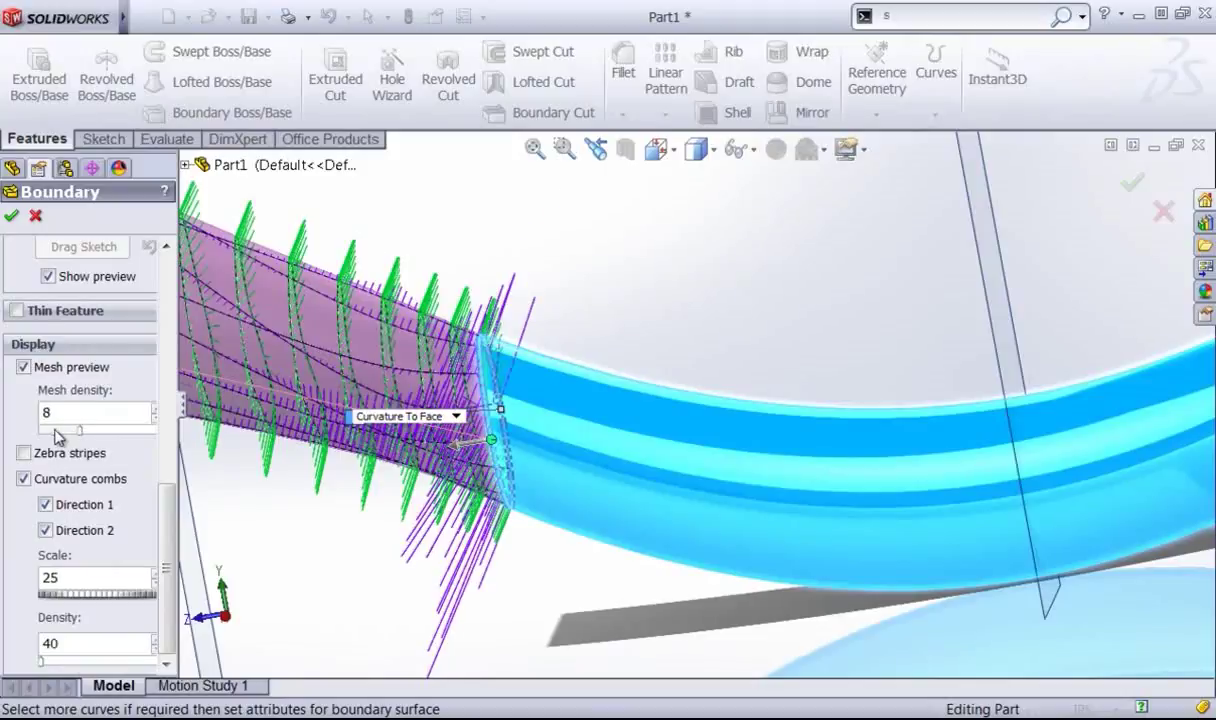
{"action": "left_click", "coordinate": [57, 435]}
{"action": "key", "text": "Up"}
{"action": "key", "text": "Up"}
{"action": "key", "text": "Up"}
{"action": "scroll", "coordinate": [437, 607], "scroll_direction": "up", "scroll_amount": 1}
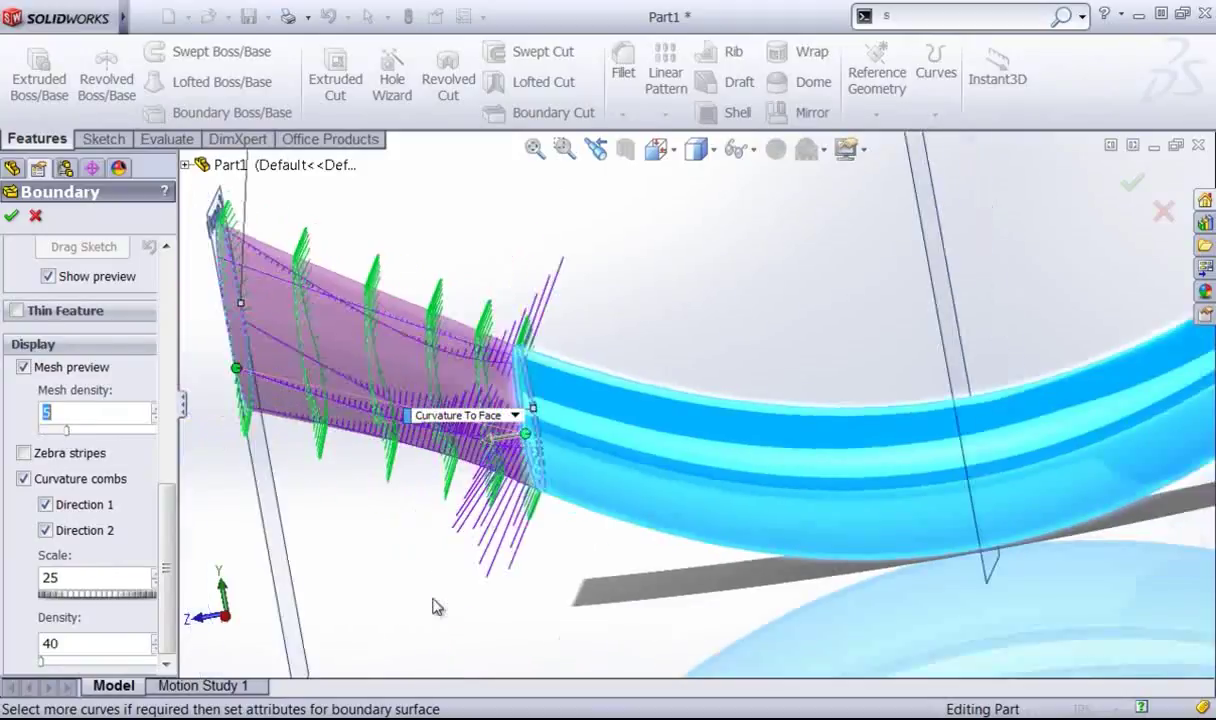
{"action": "key", "text": "Down"}
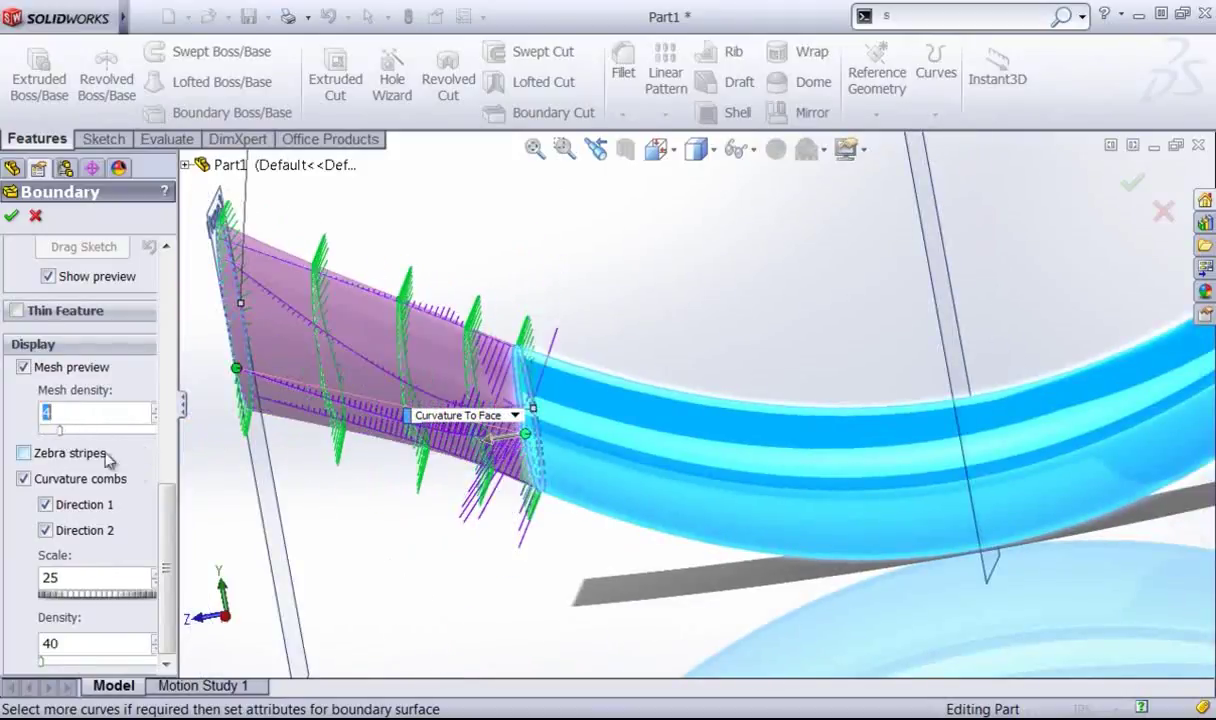
{"action": "middle_click_drag", "start_coordinate": [392, 405], "coordinate": [435, 462]}
{"action": "left_click", "coordinate": [1130, 184]}
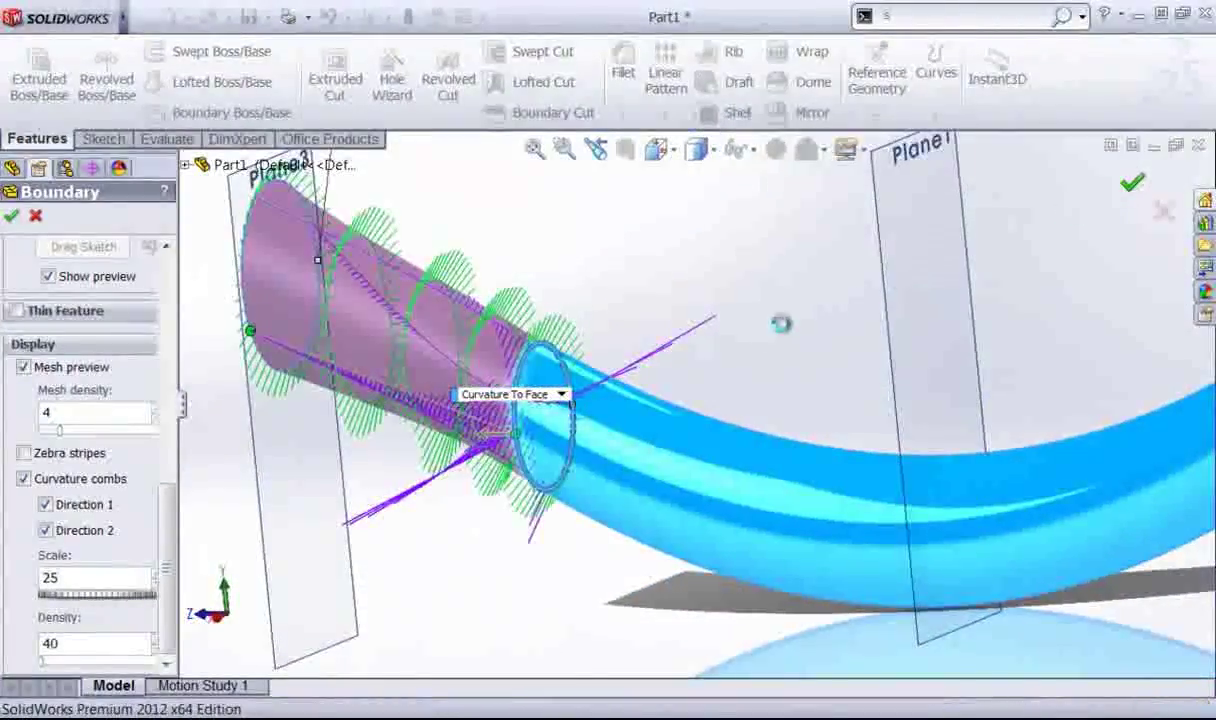
Step: Examine the transition between the two boundary bodies from the side, also with the part shaded without edges
{"action": "left_click", "coordinate": [651, 331]}
{"action": "middle_click_drag", "start_coordinate": [651, 331], "coordinate": [679, 247]}
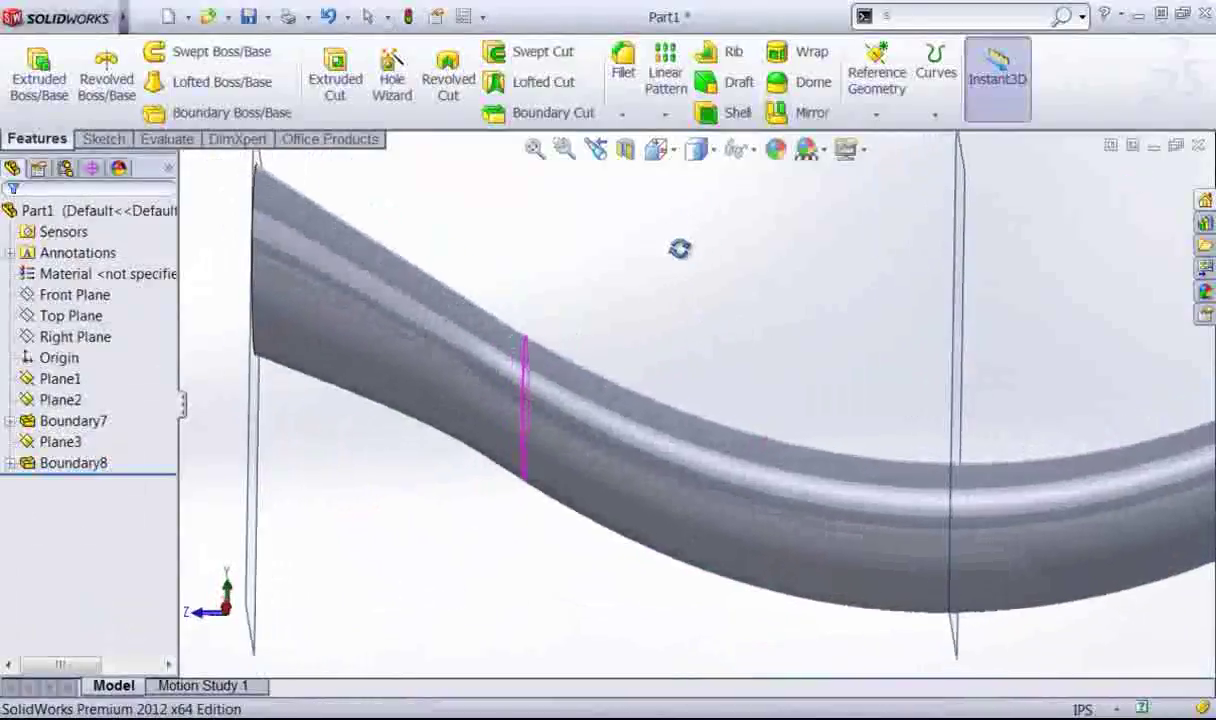
{"action": "scroll", "coordinate": [651, 289], "scroll_direction": "up", "scroll_amount": 3}
{"action": "scroll", "coordinate": [676, 311], "scroll_direction": "up", "scroll_amount": 1}
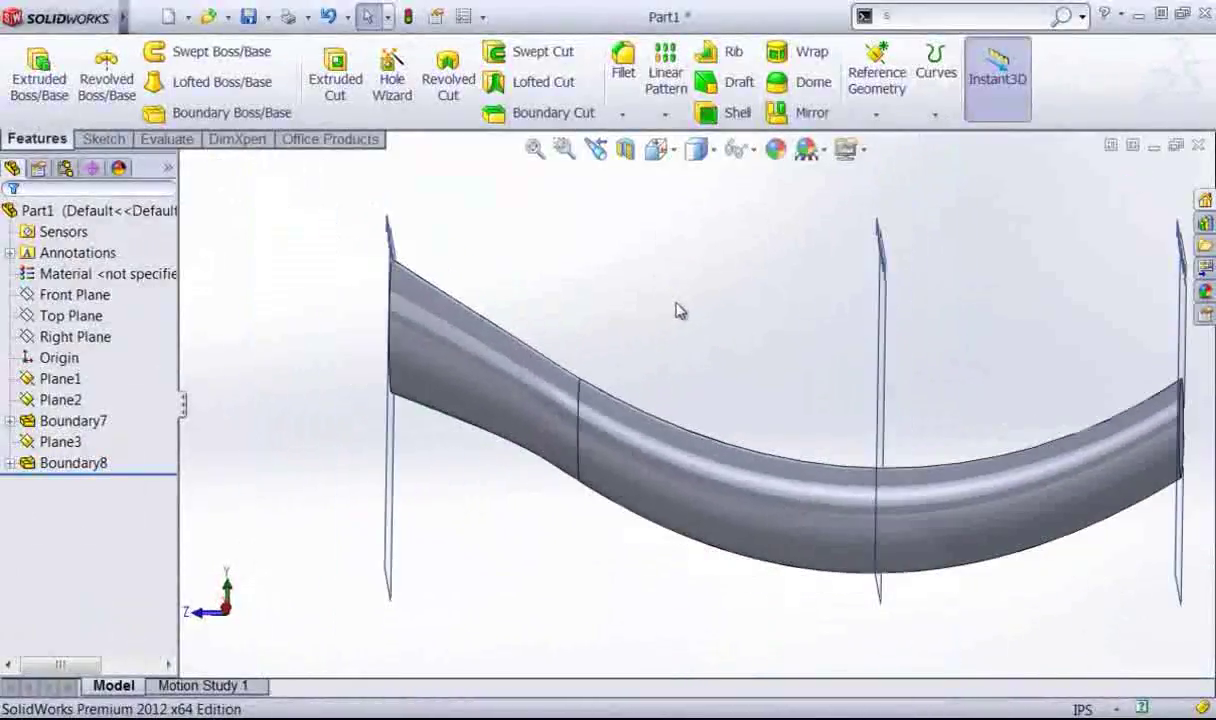
{"action": "scroll", "coordinate": [676, 311], "scroll_direction": "up", "scroll_amount": 1}
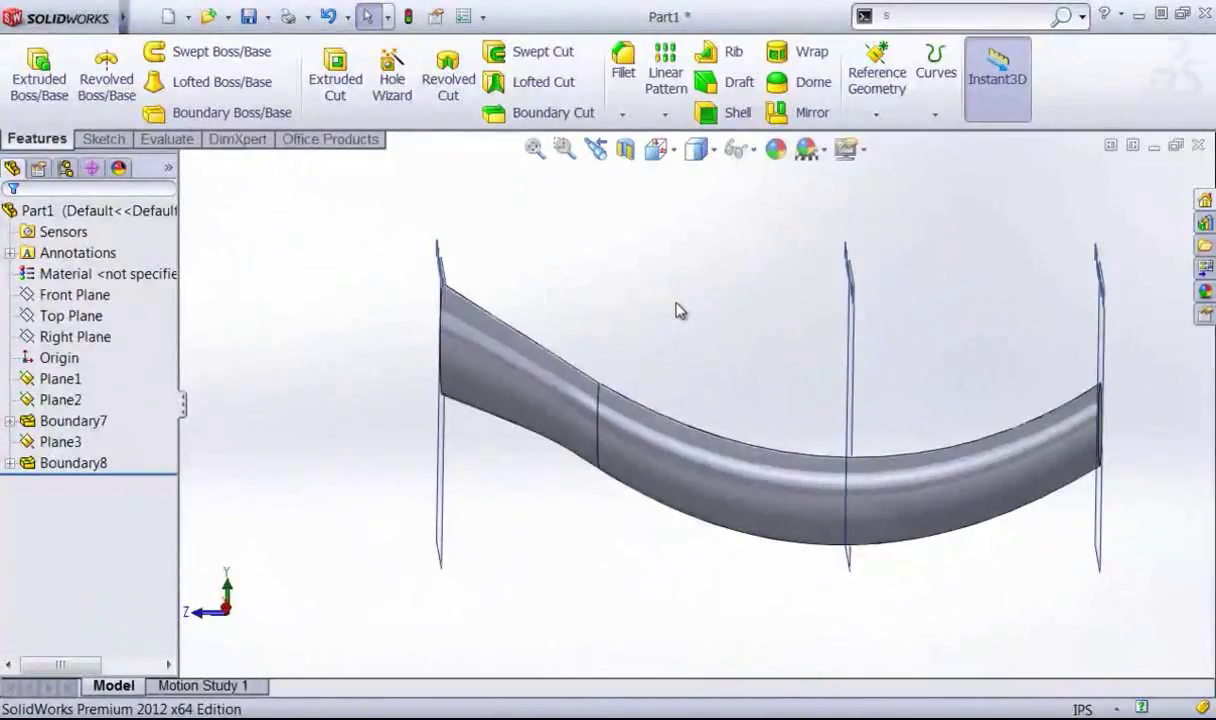
{"action": "left_click", "coordinate": [712, 149]}
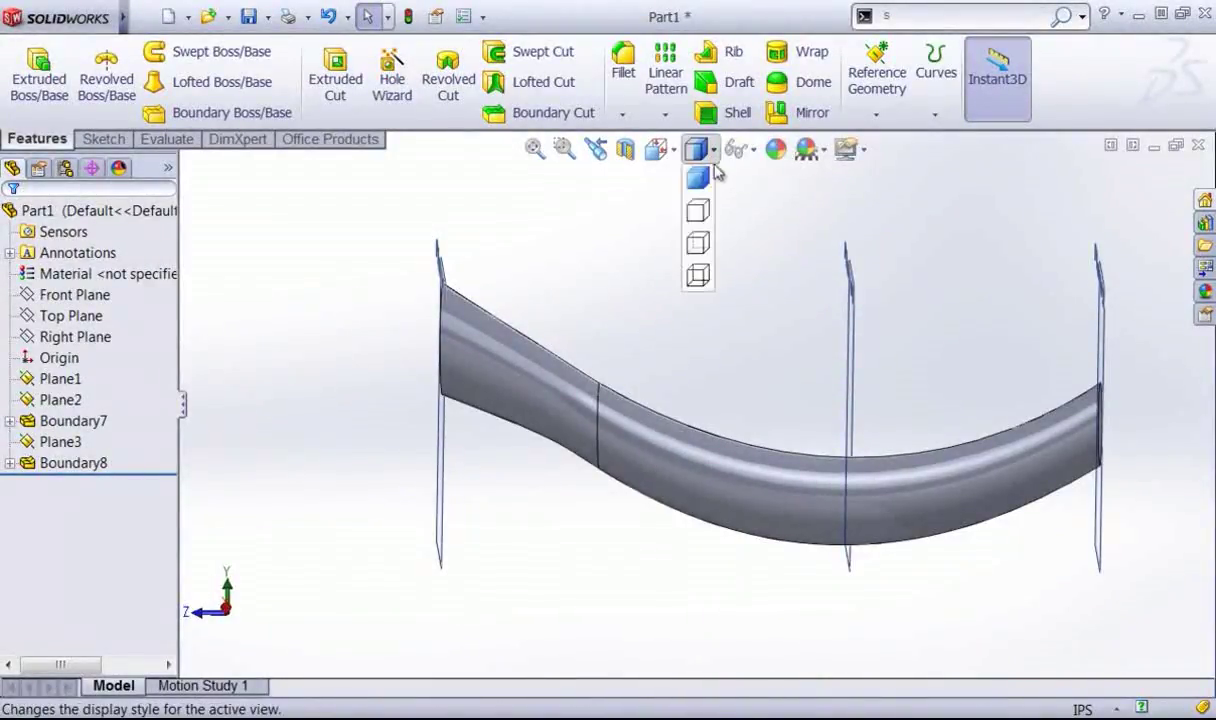
{"action": "left_click", "coordinate": [697, 214]}
{"action": "middle_click_drag", "start_coordinate": [726, 340], "coordinate": [732, 302]}
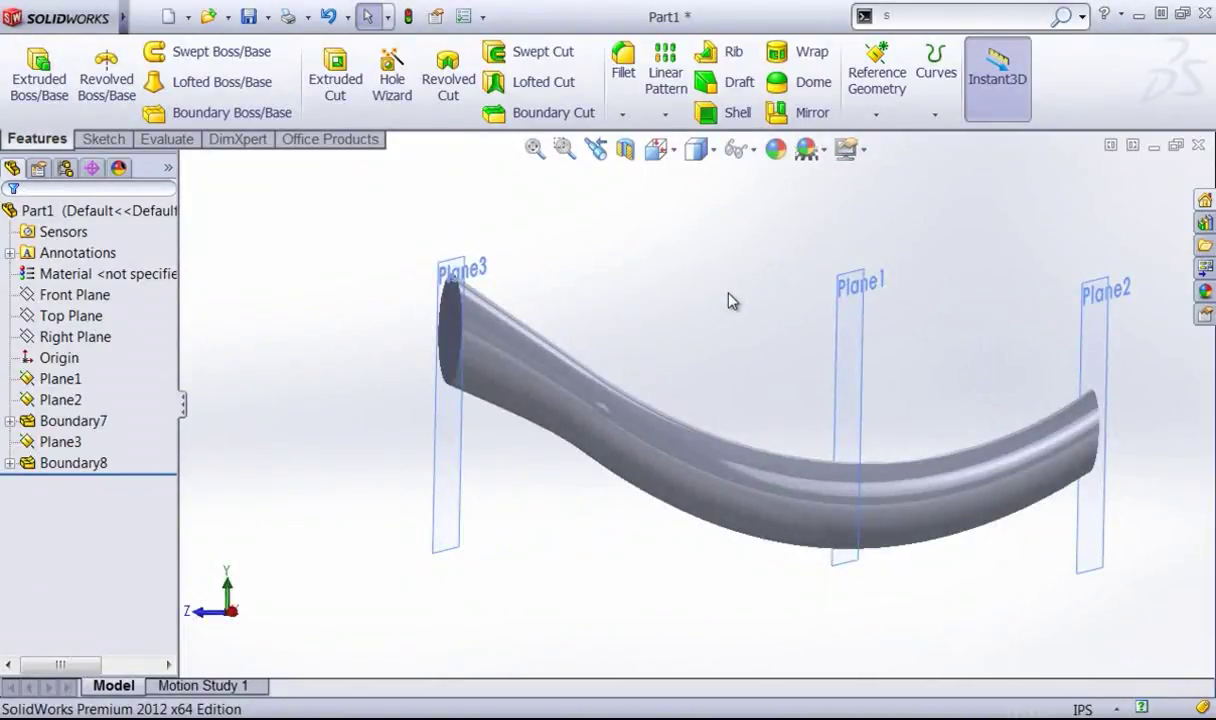
Step: Switch the display style back to Shaded With Edges and select Plane3
{"action": "left_click", "coordinate": [697, 149]}
{"action": "left_click", "coordinate": [697, 184]}
{"action": "middle_click_drag", "start_coordinate": [575, 289], "coordinate": [631, 322]}
{"action": "left_click", "coordinate": [621, 342]}
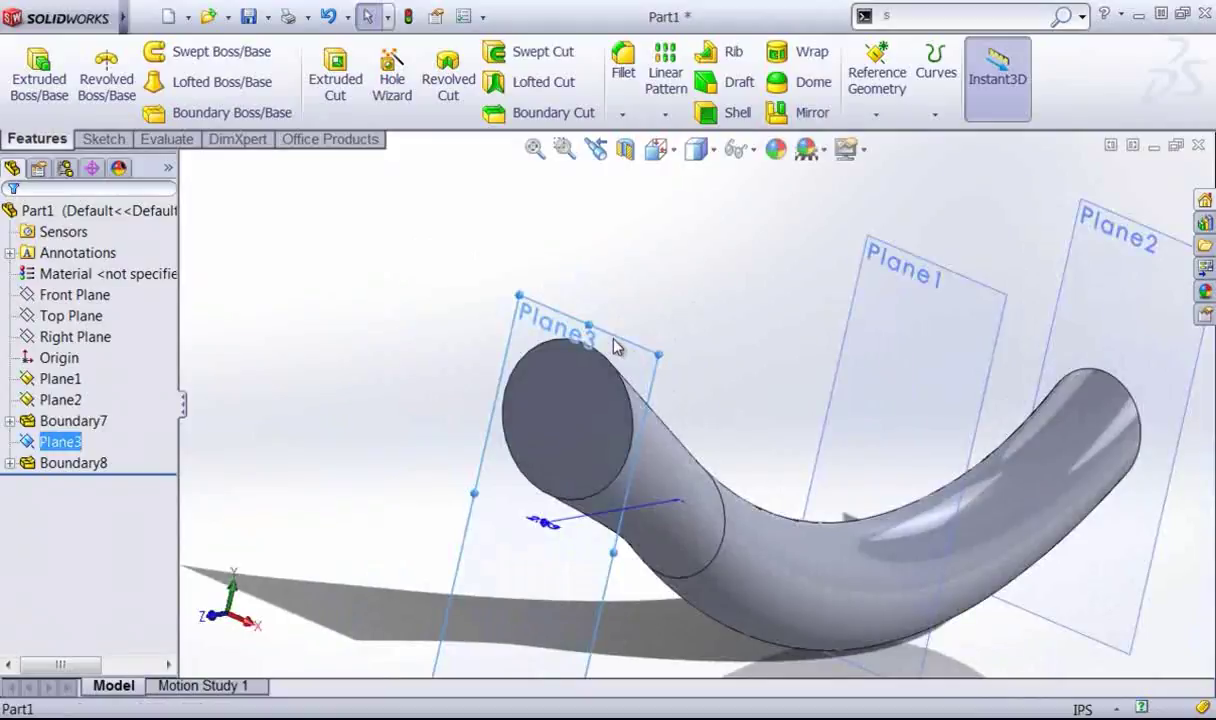
Step: Sketch a closed, roughly circular four-point spline on Plane3, overlapping the upper part of the tube's end face, and exit the sketch
{"action": "key", "text": "space"}
{"action": "left_click", "coordinate": [676, 414]}
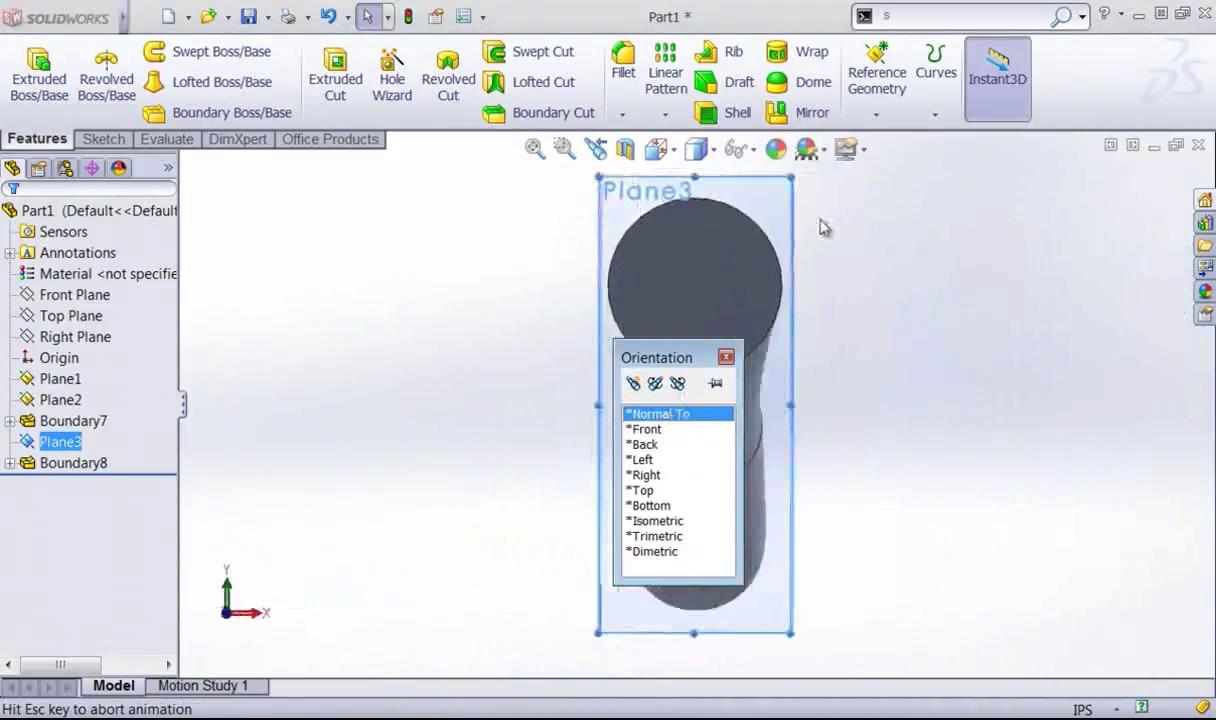
{"action": "left_click", "coordinate": [100, 139]}
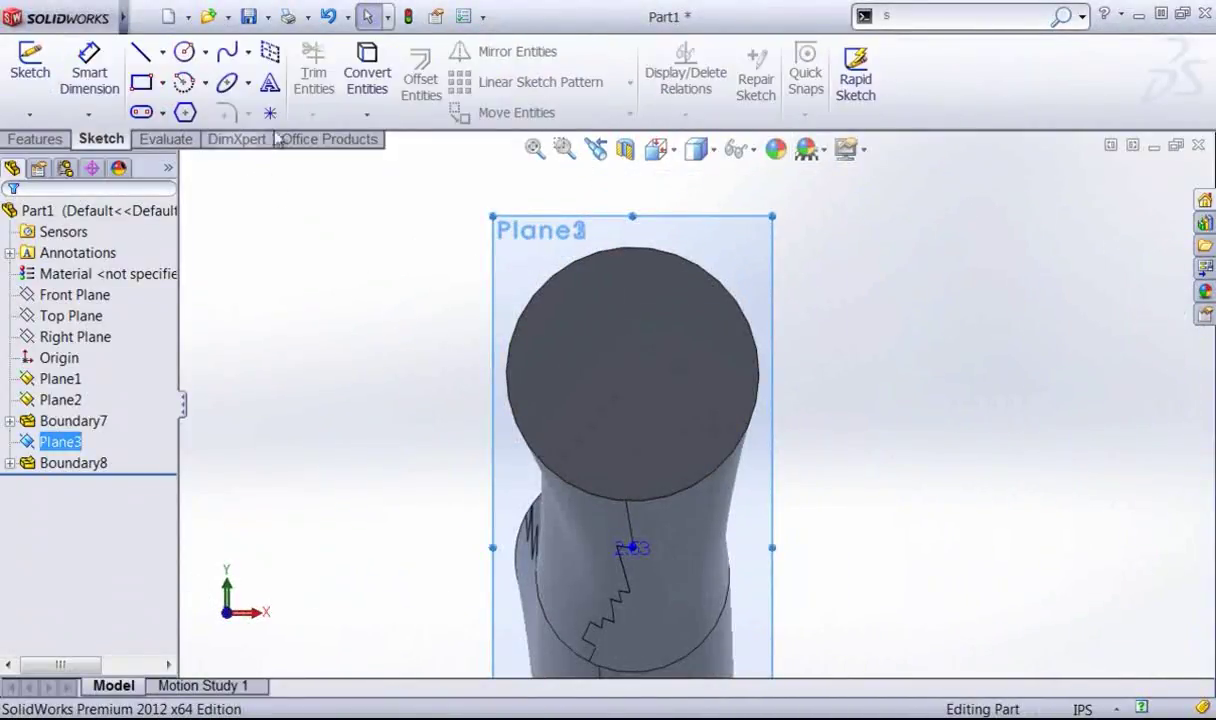
{"action": "left_click", "coordinate": [227, 52]}
{"action": "left_click", "coordinate": [575, 298]}
{"action": "left_click", "coordinate": [582, 195]}
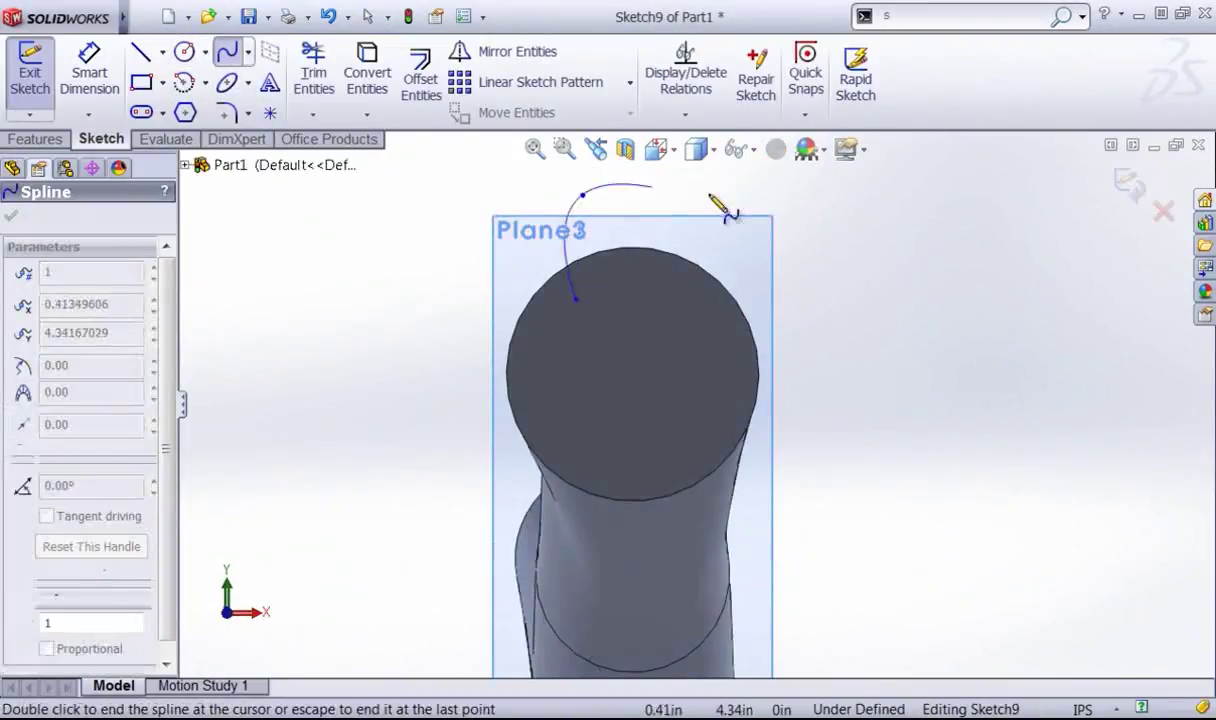
{"action": "left_click", "coordinate": [714, 195]}
{"action": "left_click", "coordinate": [705, 291]}
{"action": "left_click", "coordinate": [576, 300]}
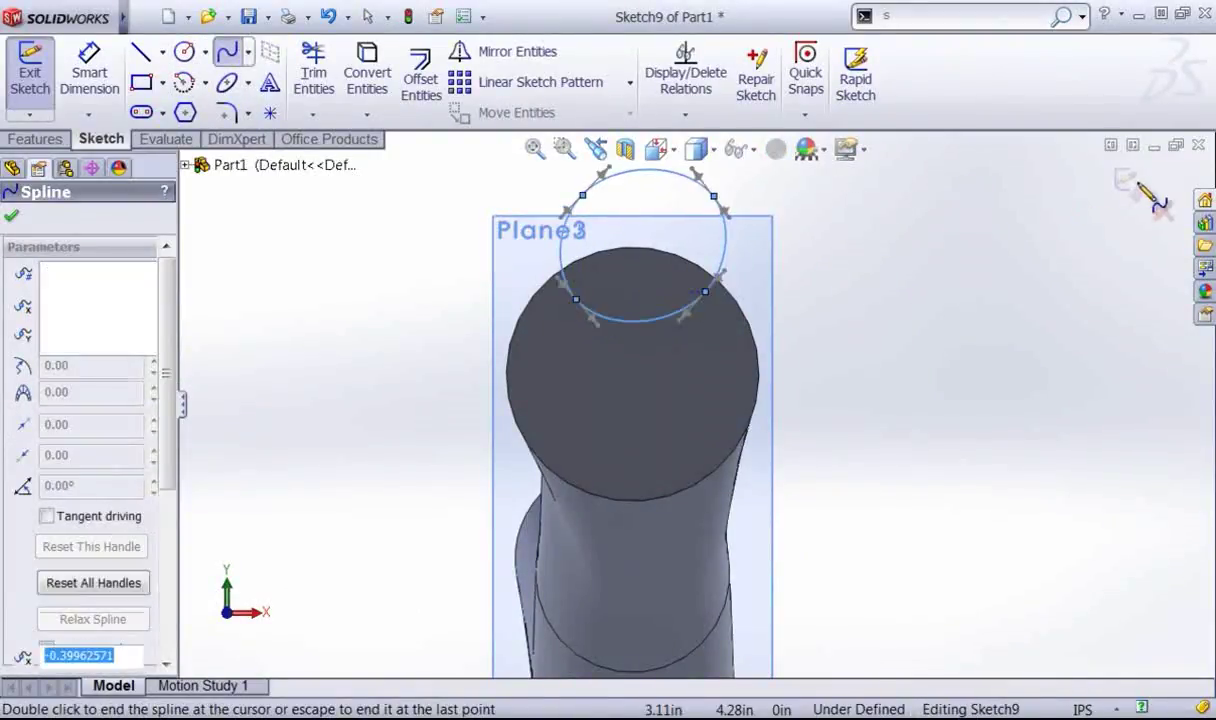
{"action": "left_click", "coordinate": [1127, 185]}
Step: Sketch a small circle on Plane1 overlapping the tube's upper edge and exit the sketch
{"action": "mouse_move", "coordinate": [898, 342]}
{"action": "middle_mouse_down"}
{"action": "mouse_move", "coordinate": [765, 388]}
{"action": "mouse_move", "coordinate": [768, 478]}
{"action": "middle_mouse_up"}
{"action": "left_click", "coordinate": [779, 474]}
{"action": "key", "text": "ctrl+8"}
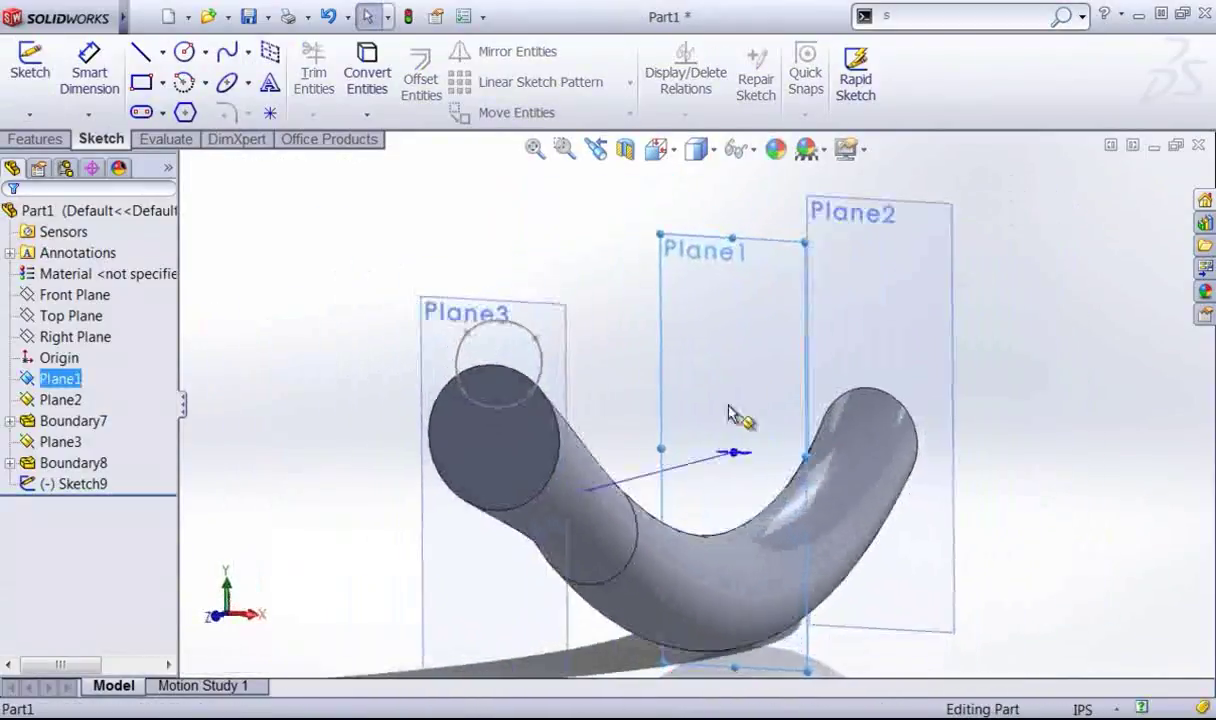
{"action": "left_click", "coordinate": [184, 52]}
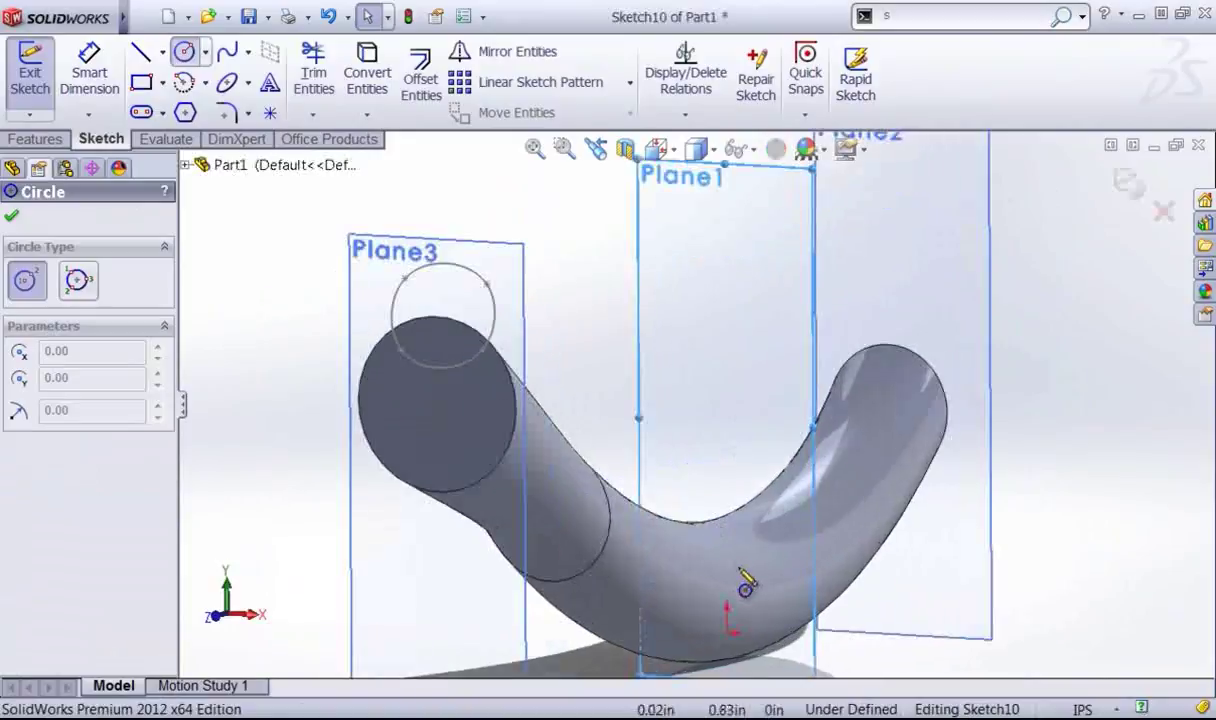
{"action": "left_click_drag", "start_coordinate": [715, 540], "coordinate": [752, 522]}
{"action": "middle_click_drag", "start_coordinate": [752, 522], "coordinate": [794, 350]}
{"action": "key", "text": "Escape"}
{"action": "key", "text": "ctrl+b"}
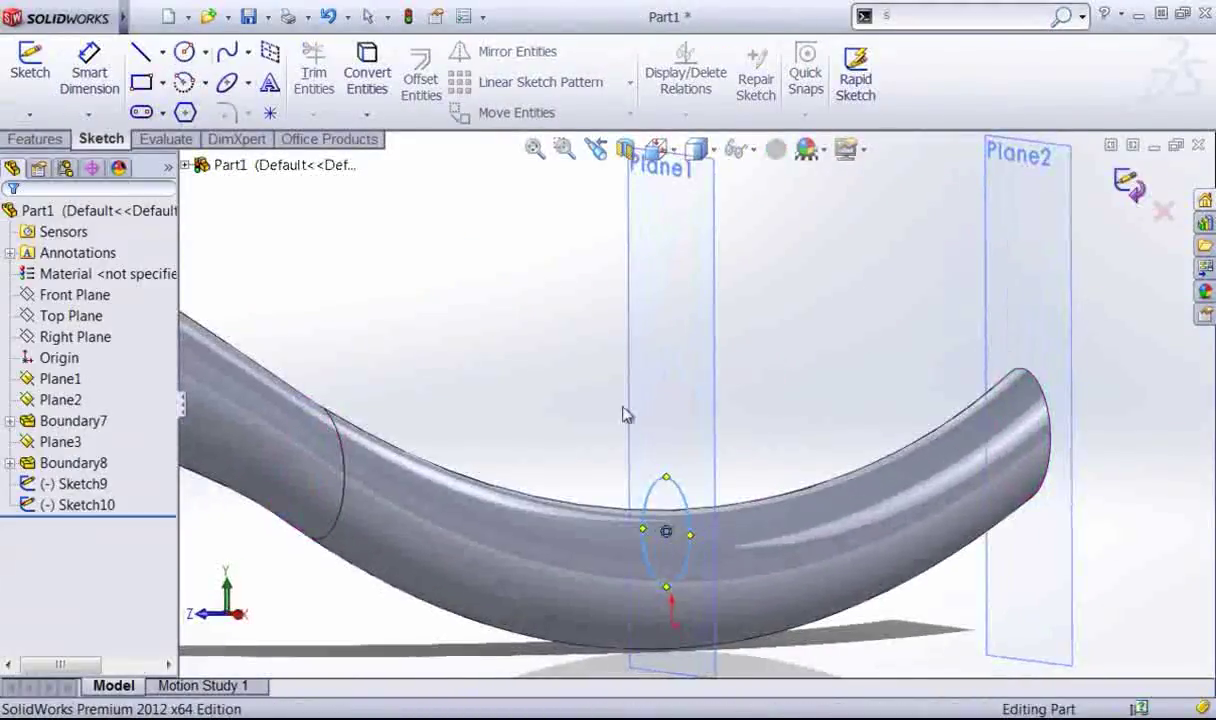
Step: Start a Boundary Cut with the Plane3 spline and the Plane1 circle as Direction 1 profiles
{"action": "key", "text": "ctrl+7"}
{"action": "middle_click_drag", "start_coordinate": [608, 413], "coordinate": [529, 426]}
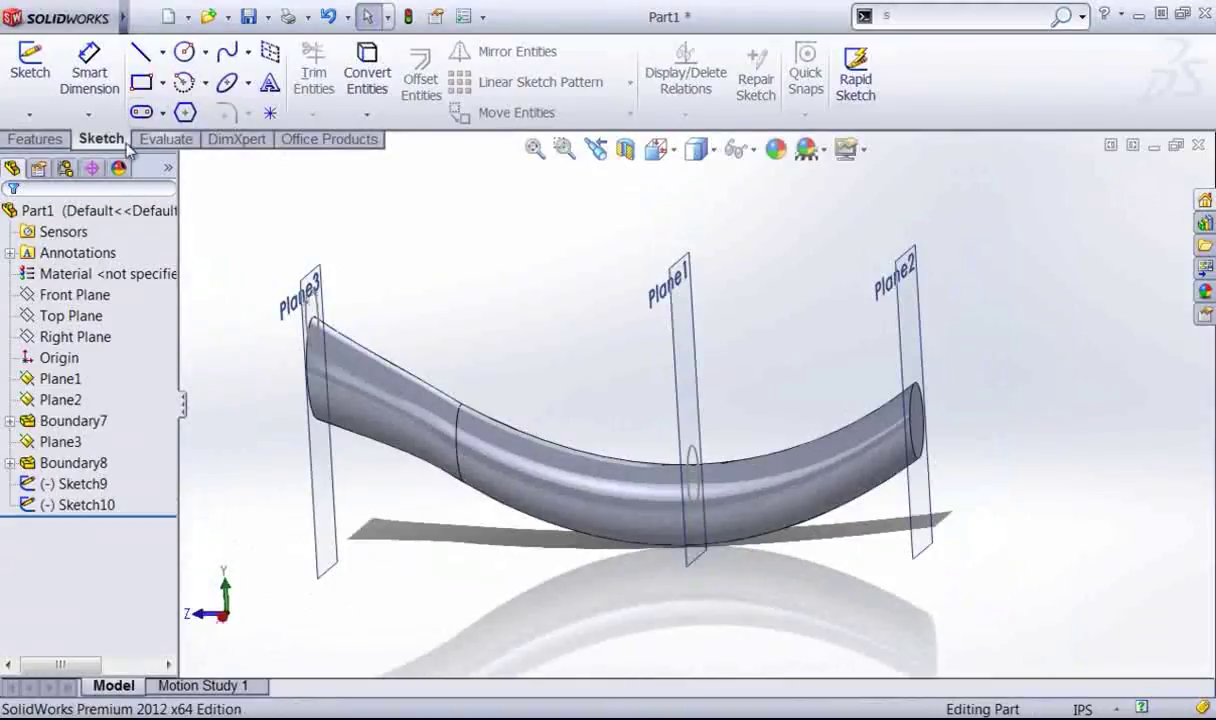
{"action": "left_click", "coordinate": [37, 139]}
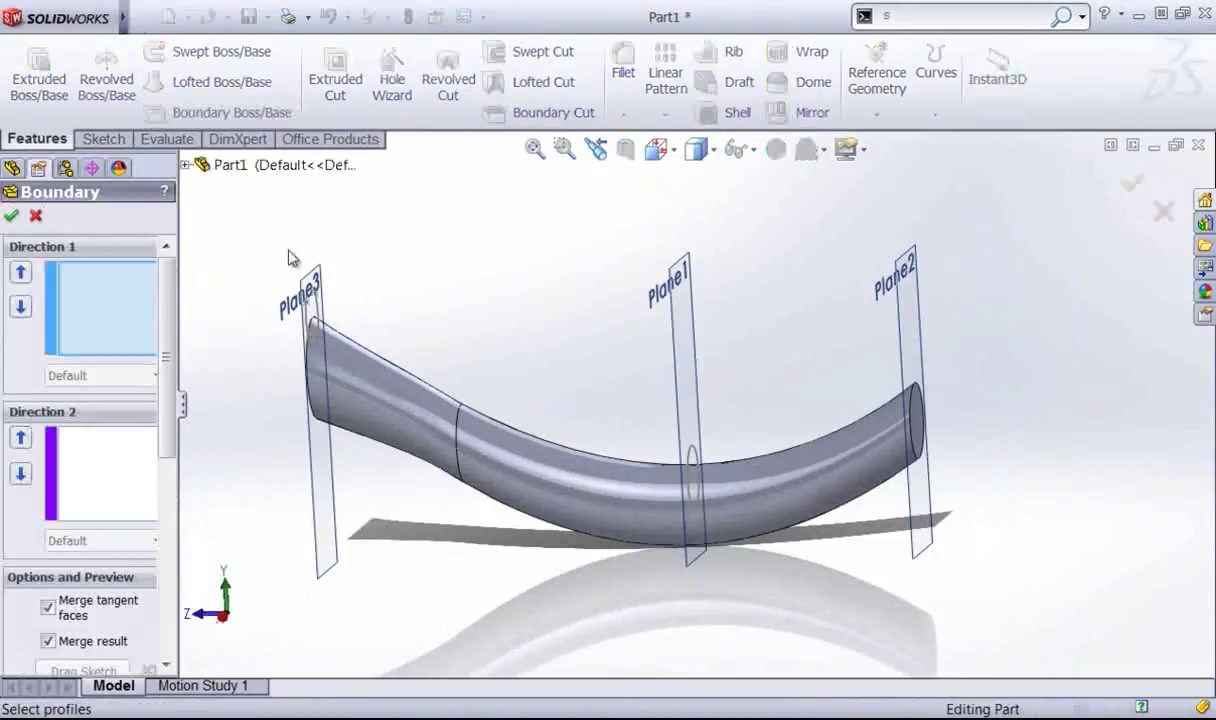
{"action": "left_click", "coordinate": [35, 217]}
{"action": "left_click", "coordinate": [545, 112]}
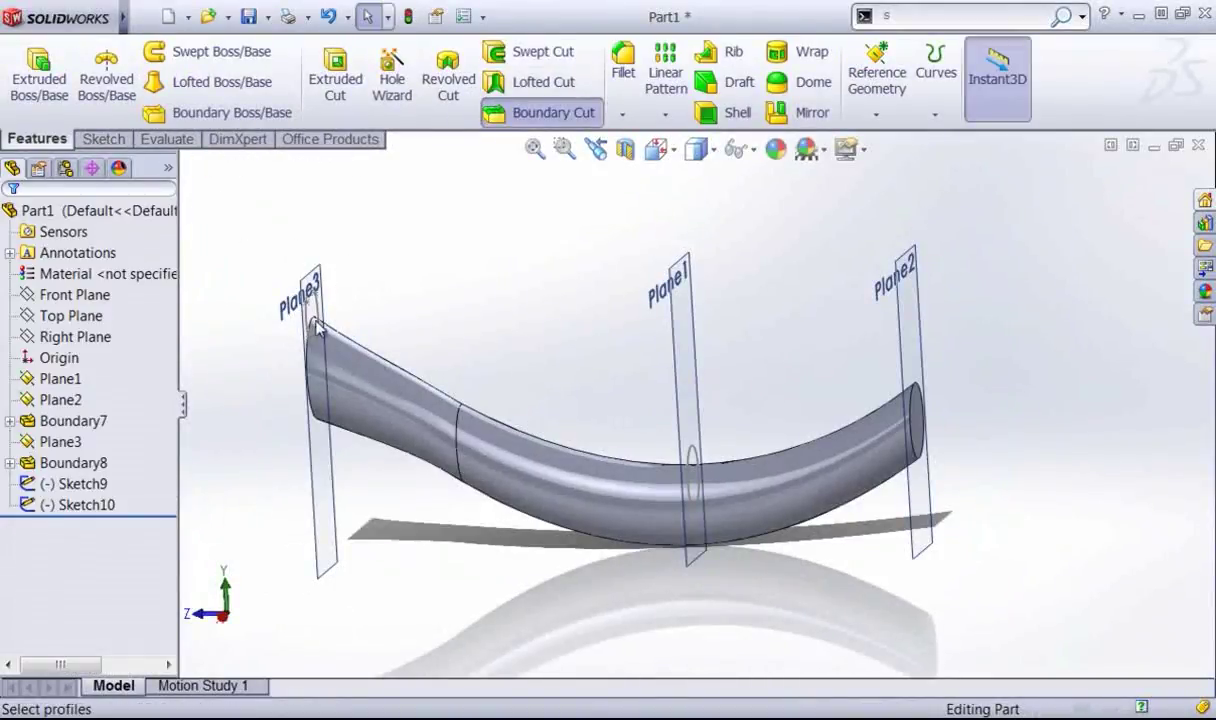
{"action": "left_click", "coordinate": [310, 325]}
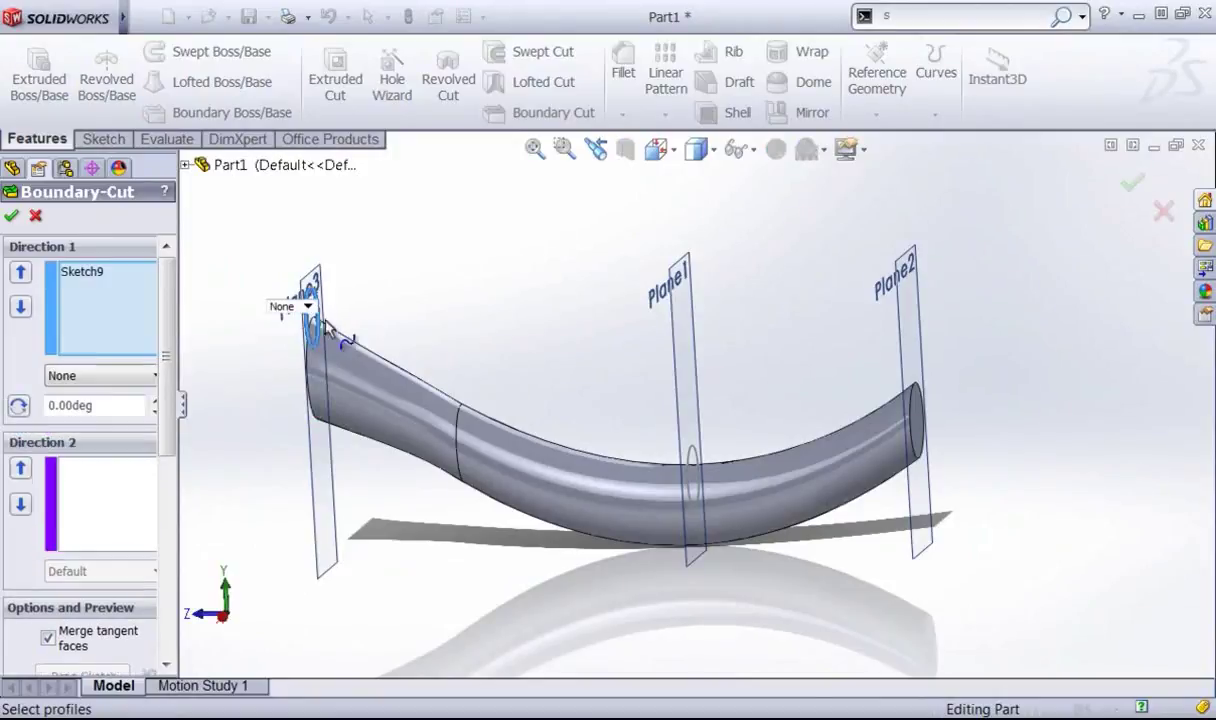
{"action": "scroll", "coordinate": [660, 468], "scroll_direction": "down", "scroll_amount": 3}
{"action": "left_click", "coordinate": [648, 456]}
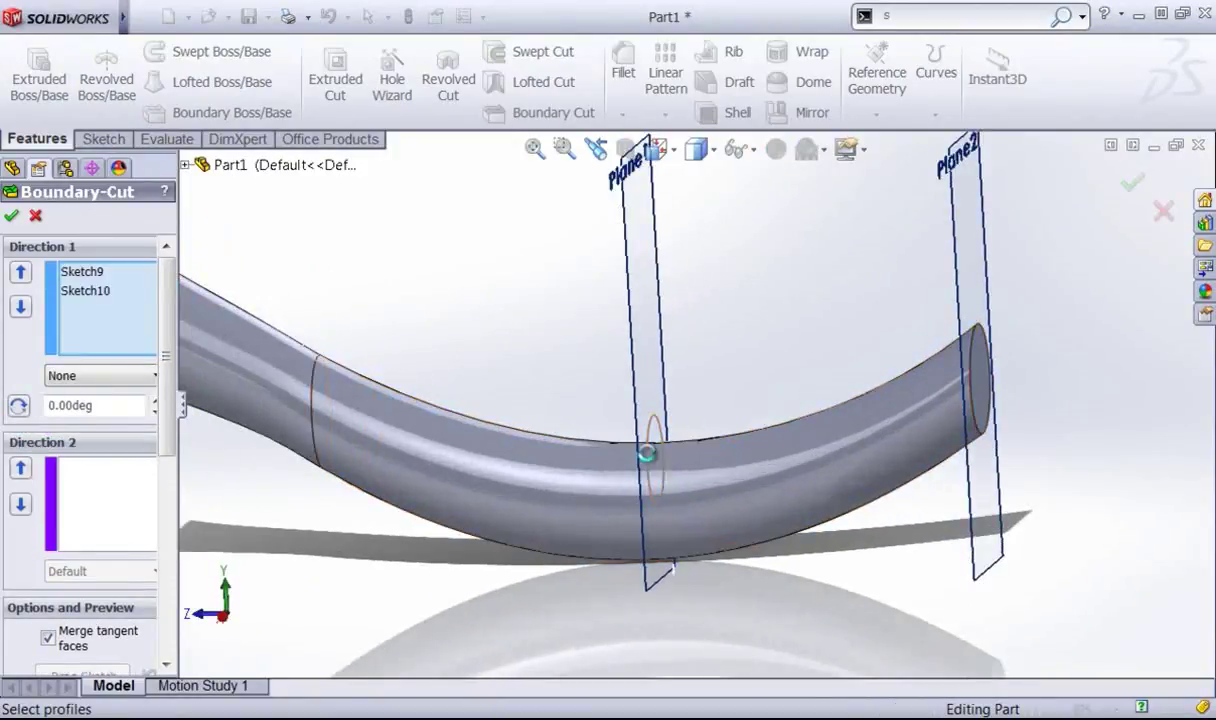
{"action": "middle_click_drag", "start_coordinate": [575, 467], "coordinate": [448, 388]}
{"action": "scroll", "coordinate": [463, 416], "scroll_direction": "up", "scroll_amount": 2}
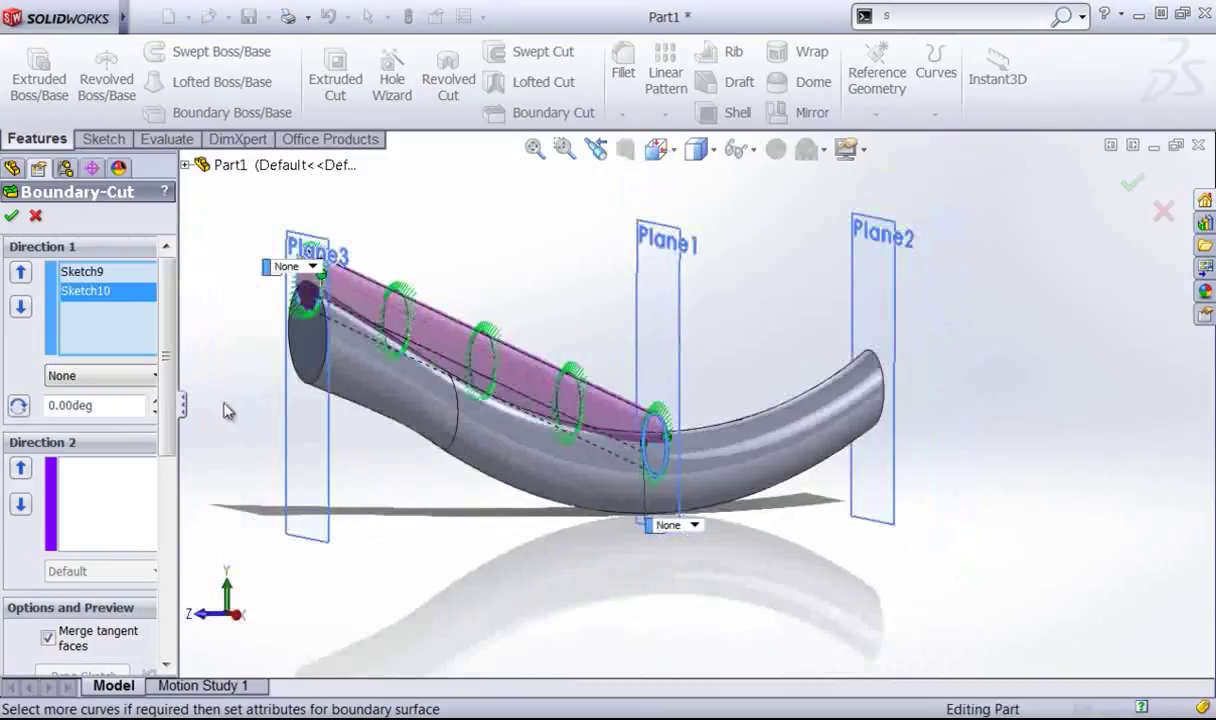
Step: Set the tangency type of the Plane3 spline profile to Normal To Profile
{"action": "left_click", "coordinate": [85, 271]}
{"action": "scroll", "coordinate": [240, 340], "scroll_direction": "up", "scroll_amount": 1}
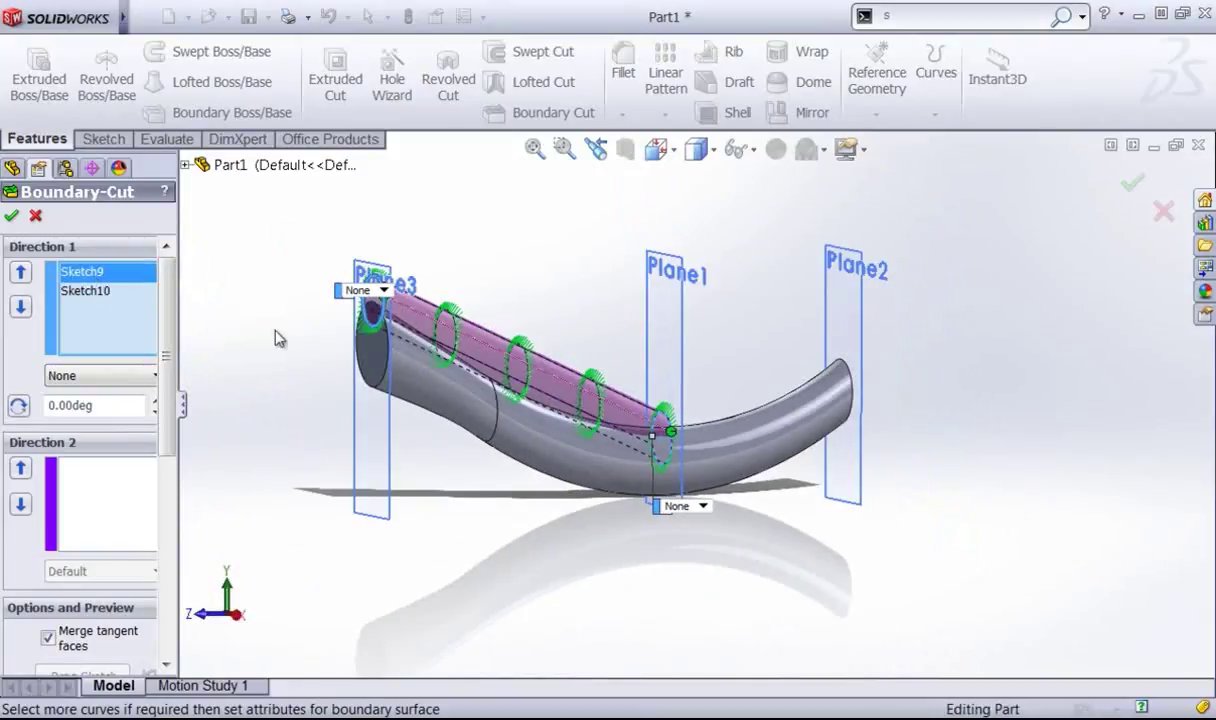
{"action": "middle_click_drag", "start_coordinate": [279, 338], "coordinate": [252, 330]}
{"action": "left_click", "coordinate": [128, 375]}
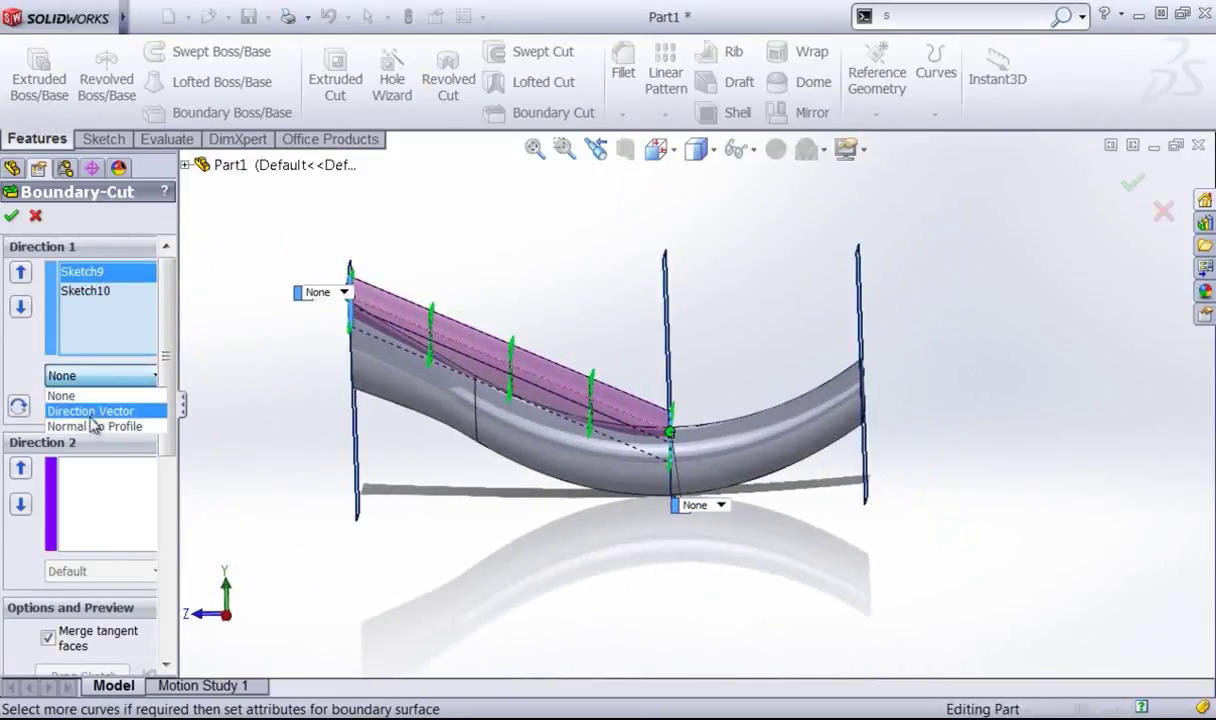
{"action": "left_click", "coordinate": [94, 426]}
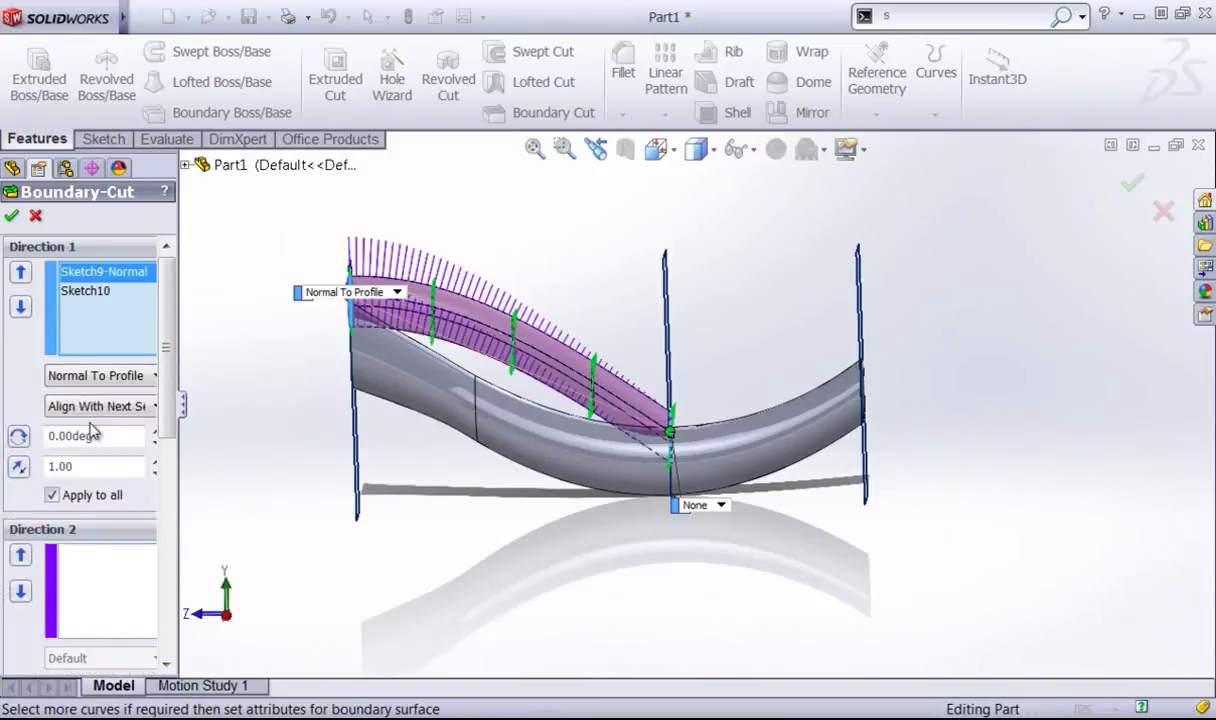
Step: Set the Plane1 circle profile to Normal To Profile with a tangent length of 2.21 and create the boundary cut
{"action": "left_click", "coordinate": [100, 291]}
{"action": "left_click", "coordinate": [118, 377]}
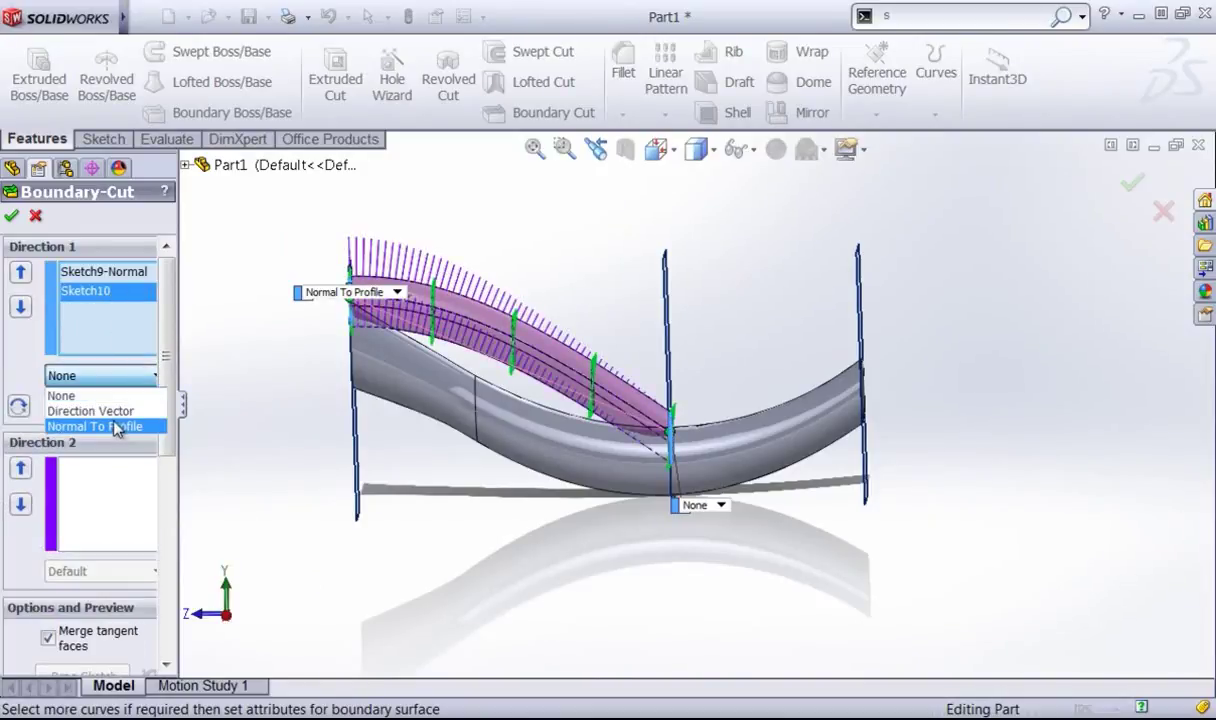
{"action": "left_click", "coordinate": [113, 426]}
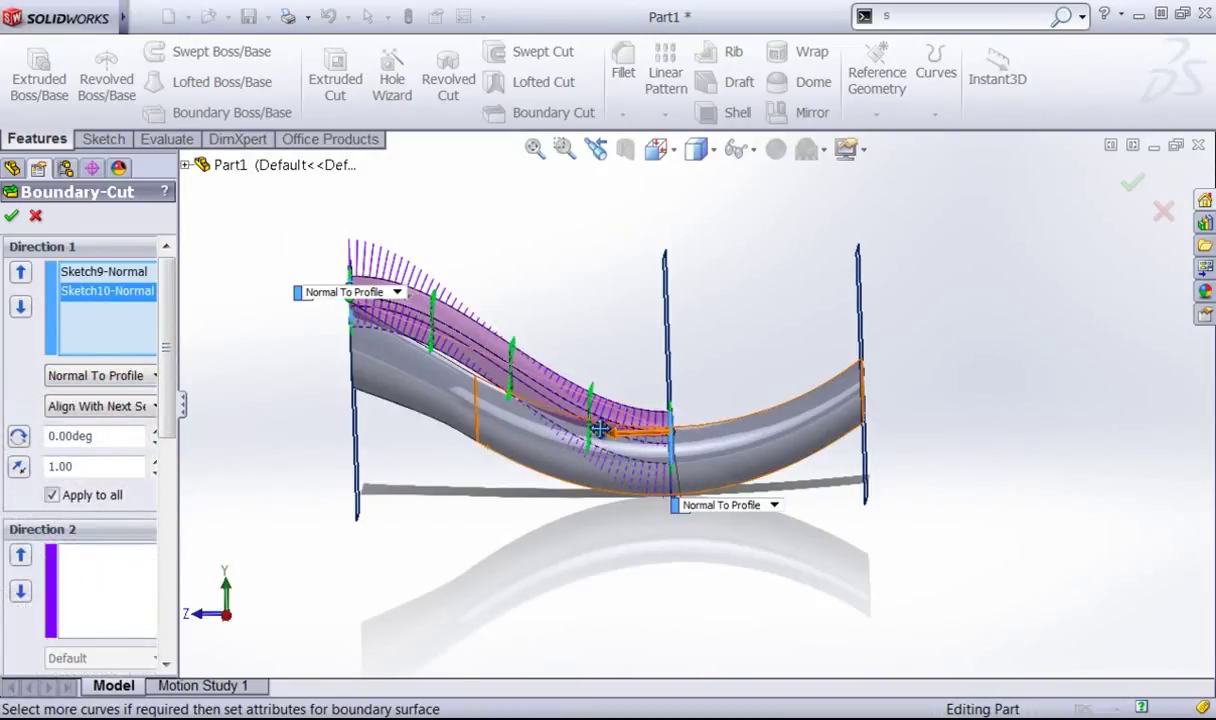
{"action": "mouse_move", "coordinate": [612, 436]}
{"action": "left_mouse_down"}
{"action": "mouse_move", "coordinate": [545, 430]}
{"action": "mouse_move", "coordinate": [588, 434]}
{"action": "mouse_move", "coordinate": [560, 432]}
{"action": "left_mouse_up"}
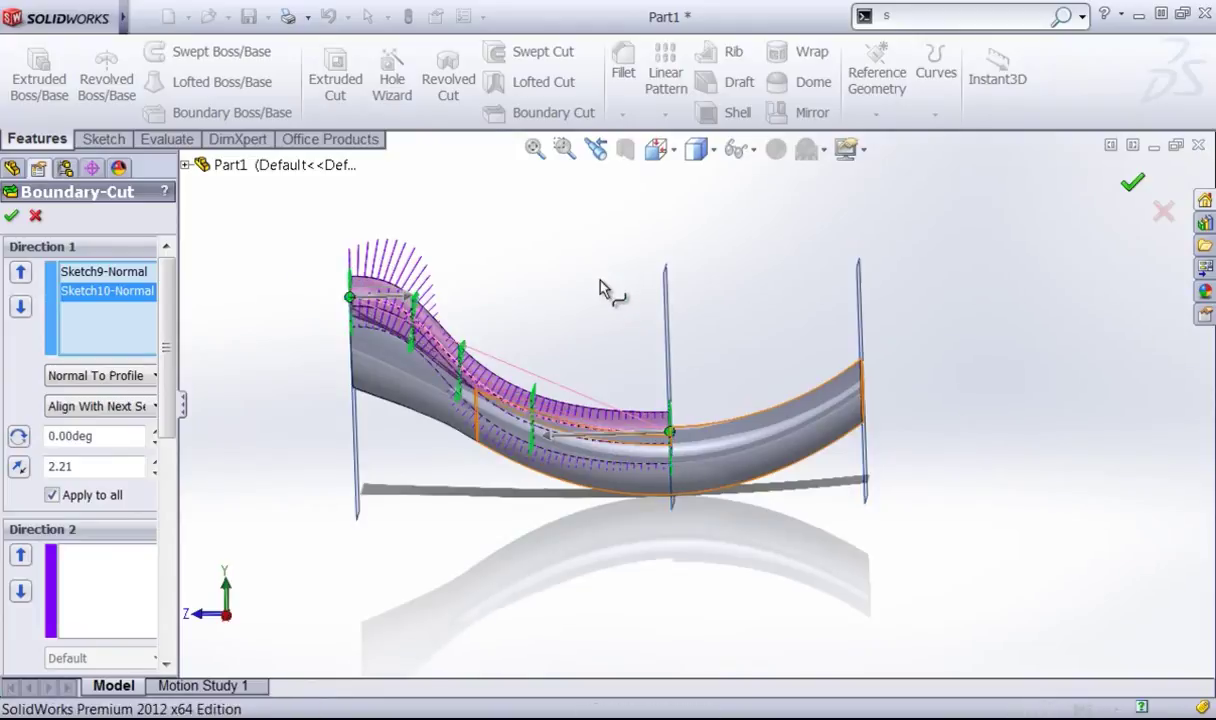
{"action": "key", "text": "Return"}
{"action": "middle_click_drag", "start_coordinate": [600, 282], "coordinate": [480, 467]}
{"action": "scroll", "coordinate": [603, 383], "scroll_direction": "down", "scroll_amount": 5}
{"action": "middle_click_drag", "start_coordinate": [607, 317], "coordinate": [497, 315]}
{"action": "left_click", "coordinate": [510, 115]}
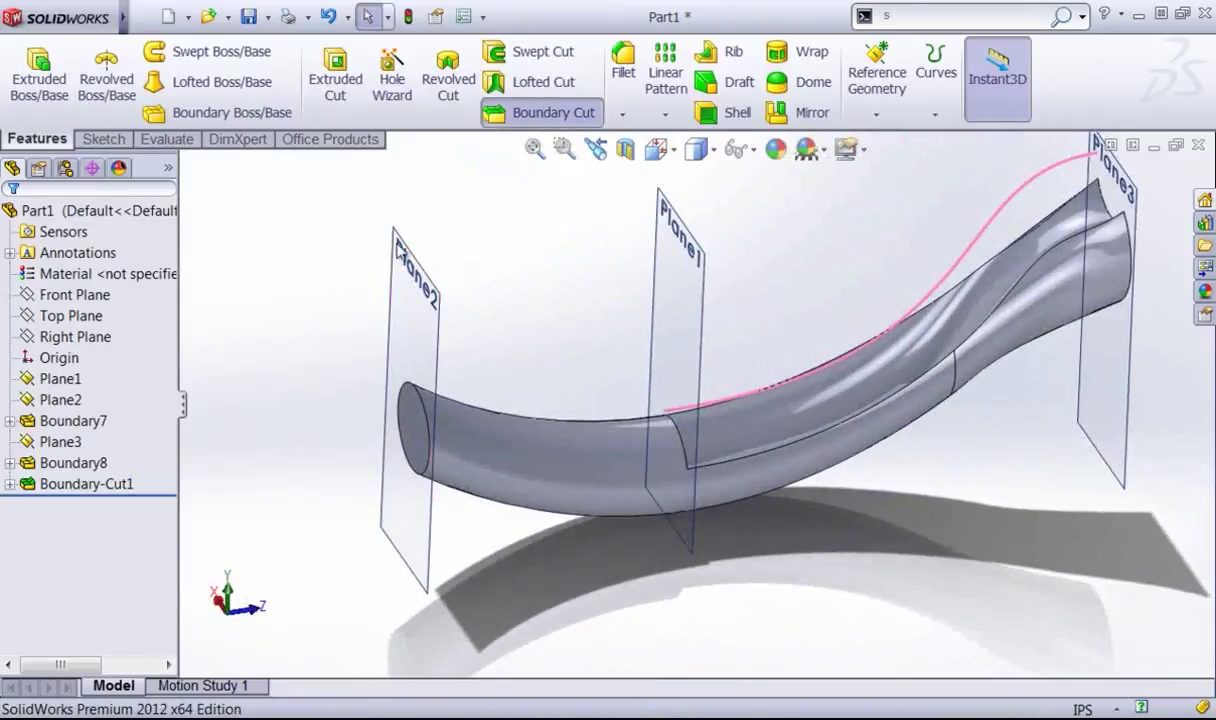
{"action": "left_click_drag", "start_coordinate": [163, 323], "coordinate": [90, 232]}
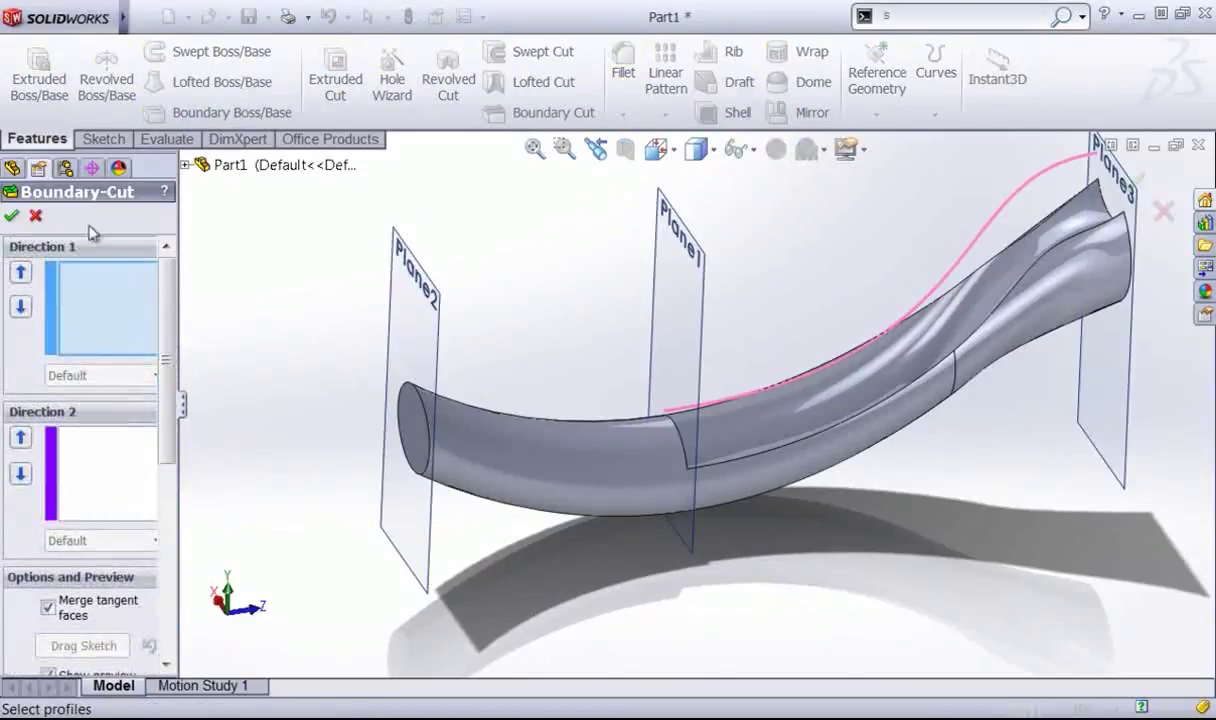
{"action": "left_click", "coordinate": [36, 218]}
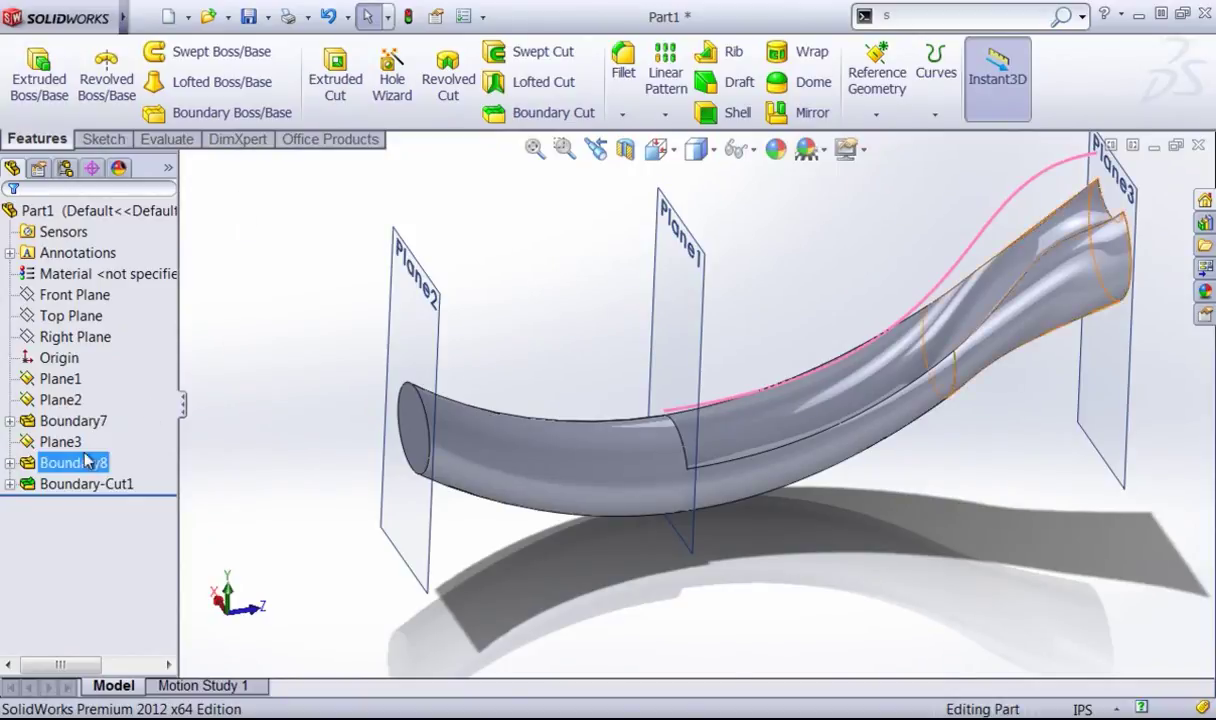
Step: Open the second boundary body, Boundary8, for editing and try to apply flipped connectors
{"action": "right_click", "coordinate": [75, 421]}
{"action": "key", "text": "Escape"}
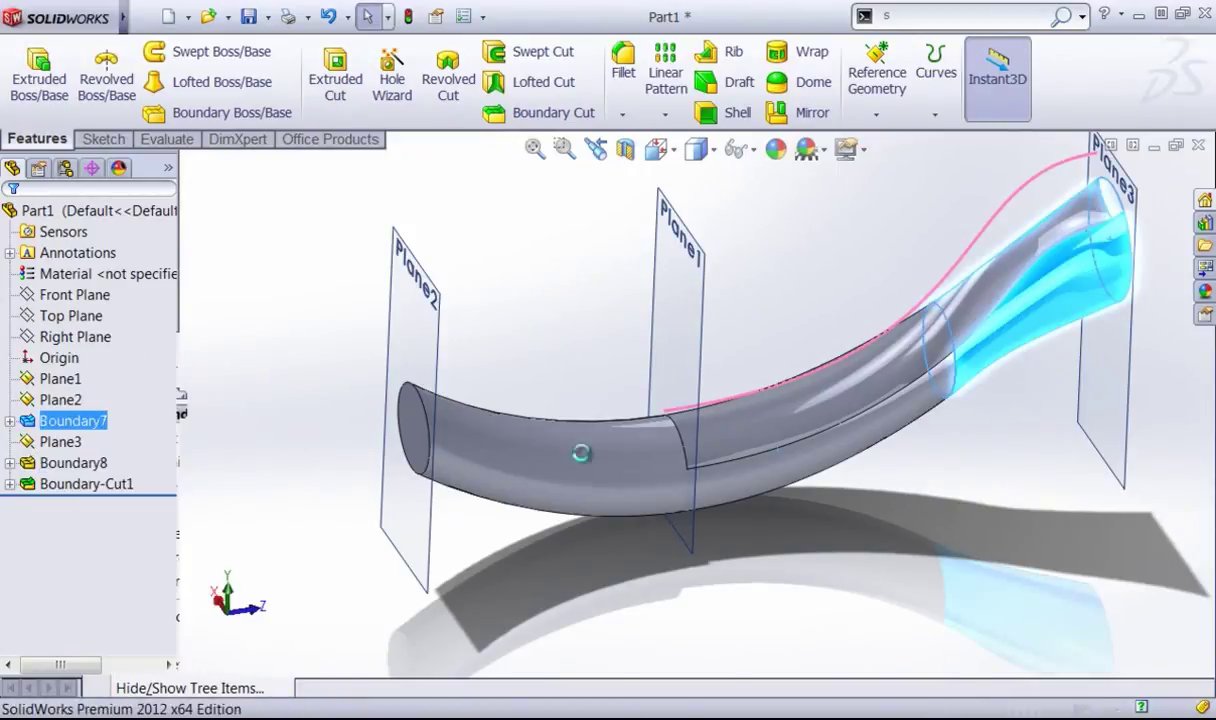
{"action": "double_click", "coordinate": [700, 456]}
{"action": "middle_click_drag", "start_coordinate": [726, 500], "coordinate": [889, 550]}
{"action": "scroll", "coordinate": [940, 418], "scroll_direction": "down", "scroll_amount": 3}
{"action": "right_click", "coordinate": [866, 554]}
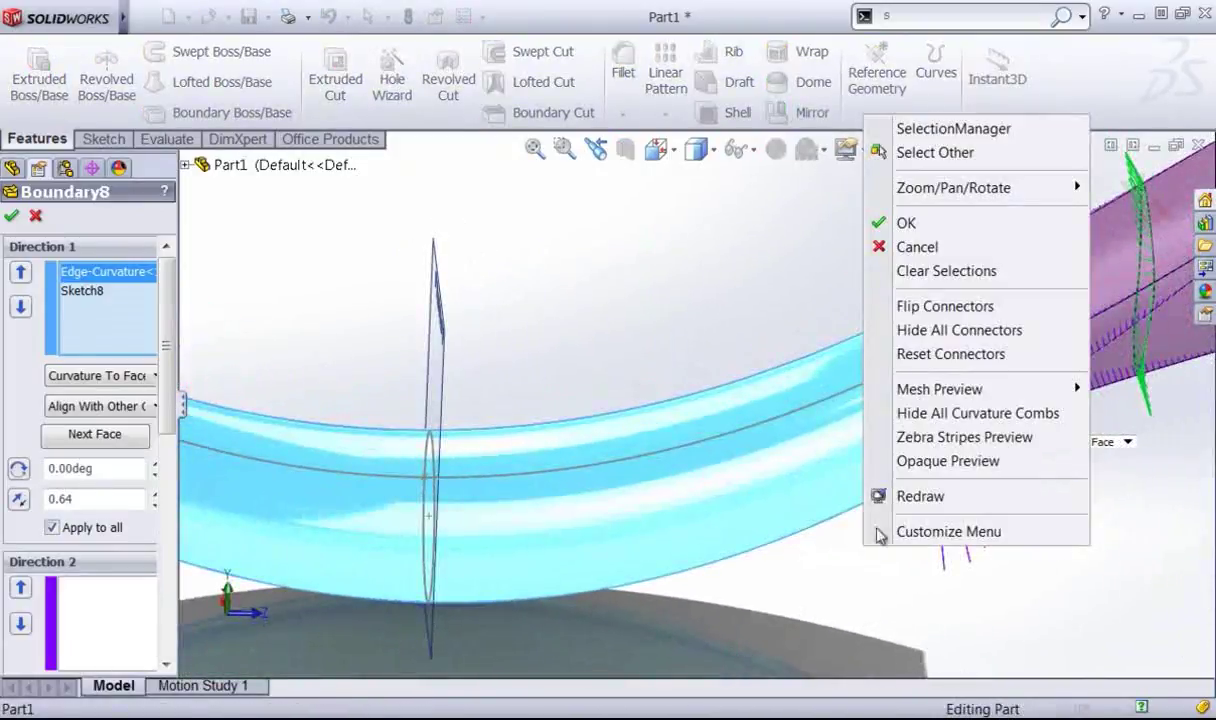
{"action": "left_click", "coordinate": [930, 308]}
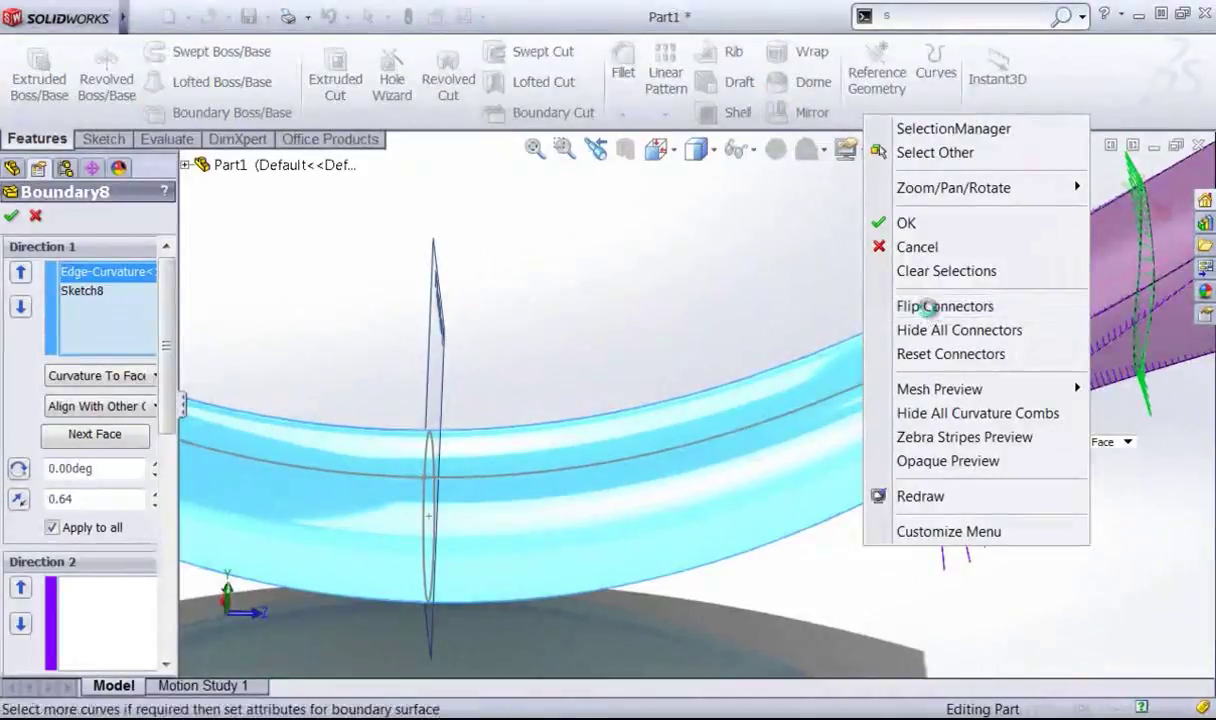
{"action": "mouse_move", "coordinate": [1091, 440]}
{"action": "middle_mouse_down"}
{"action": "mouse_move", "coordinate": [1103, 481]}
{"action": "mouse_move", "coordinate": [1095, 460]}
{"action": "middle_mouse_up"}
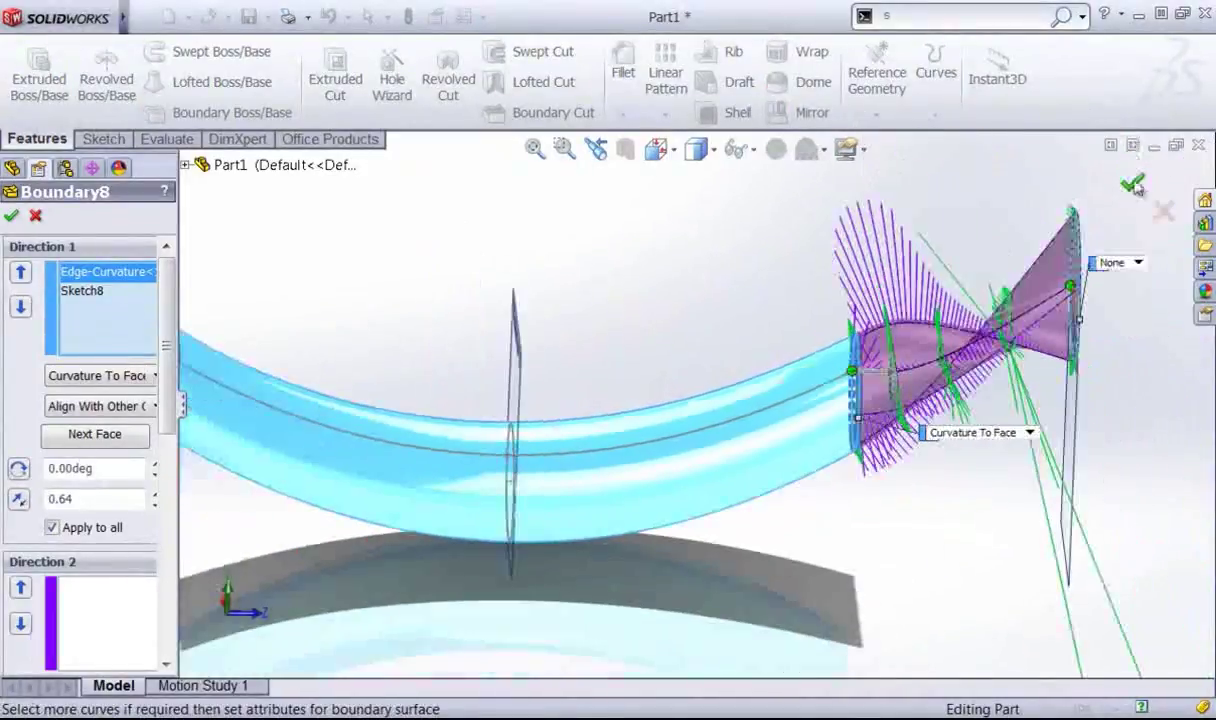
{"action": "left_click", "coordinate": [1129, 183]}
Step: Flip the connectors of the twisted boundary preview back and accept the feature
{"action": "middle_click_drag", "start_coordinate": [899, 333], "coordinate": [960, 300]}
{"action": "scroll", "coordinate": [974, 287], "scroll_direction": "down", "scroll_amount": 3}
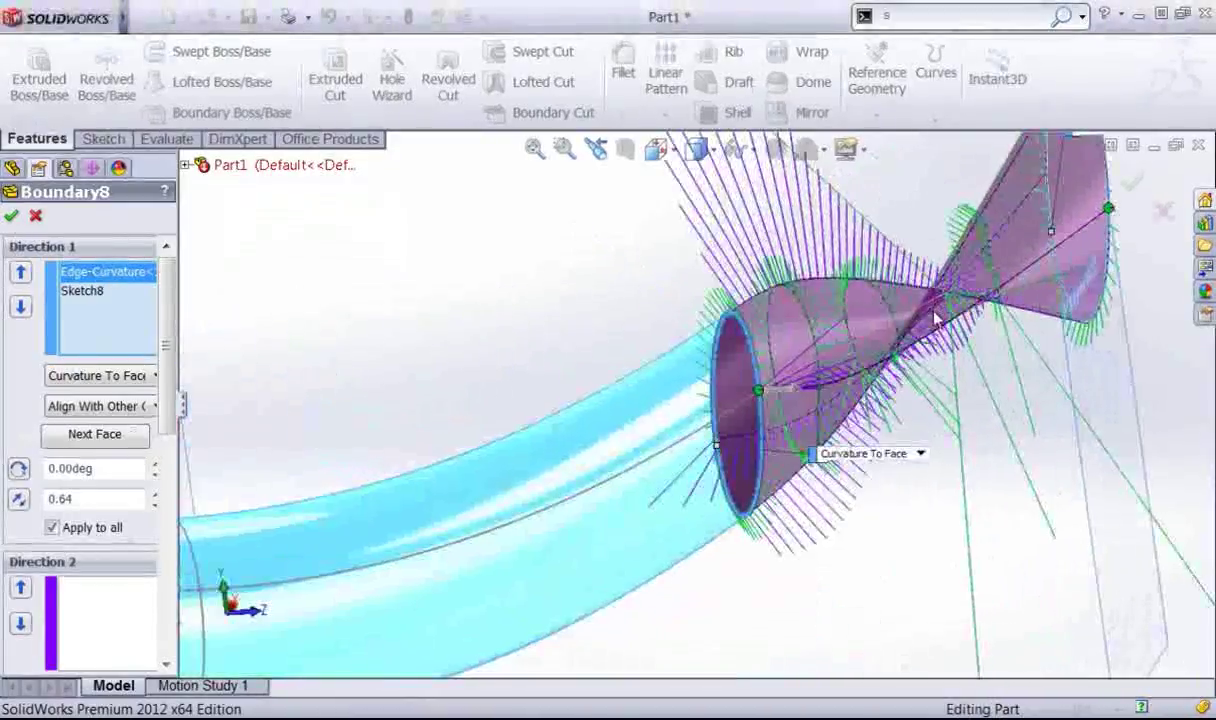
{"action": "middle_click_drag", "start_coordinate": [918, 345], "coordinate": [817, 560]}
{"action": "right_click", "coordinate": [817, 560]}
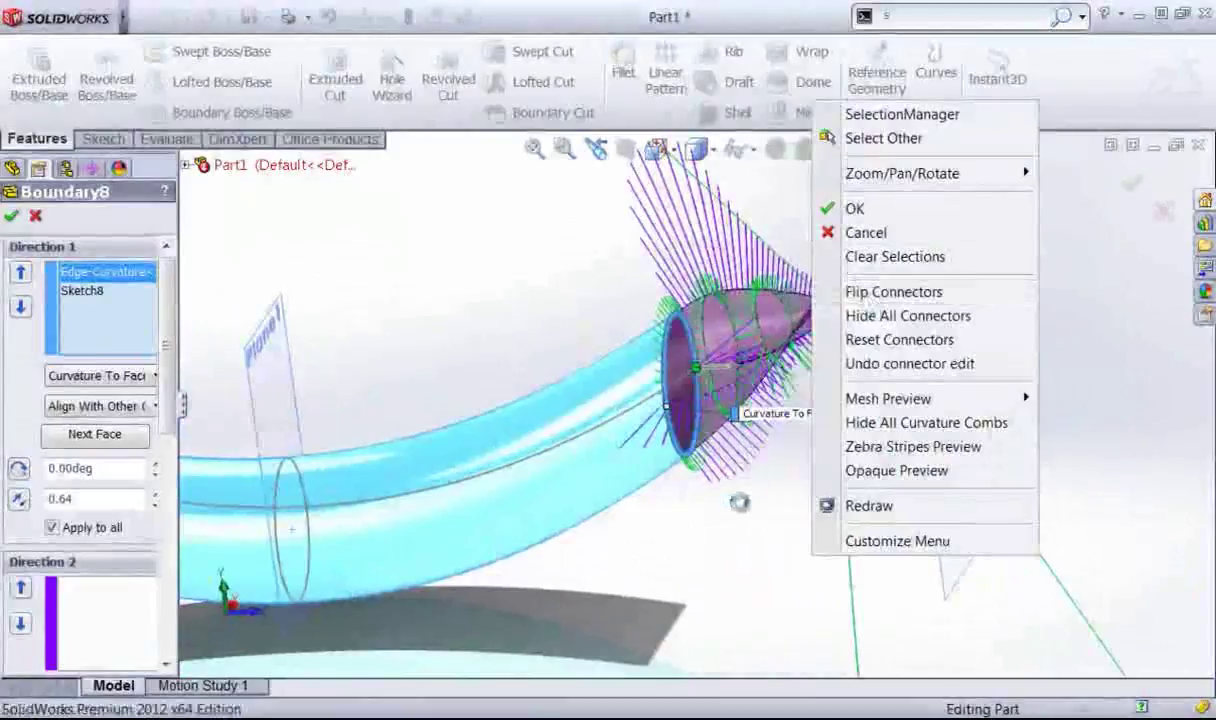
{"action": "left_click", "coordinate": [869, 293]}
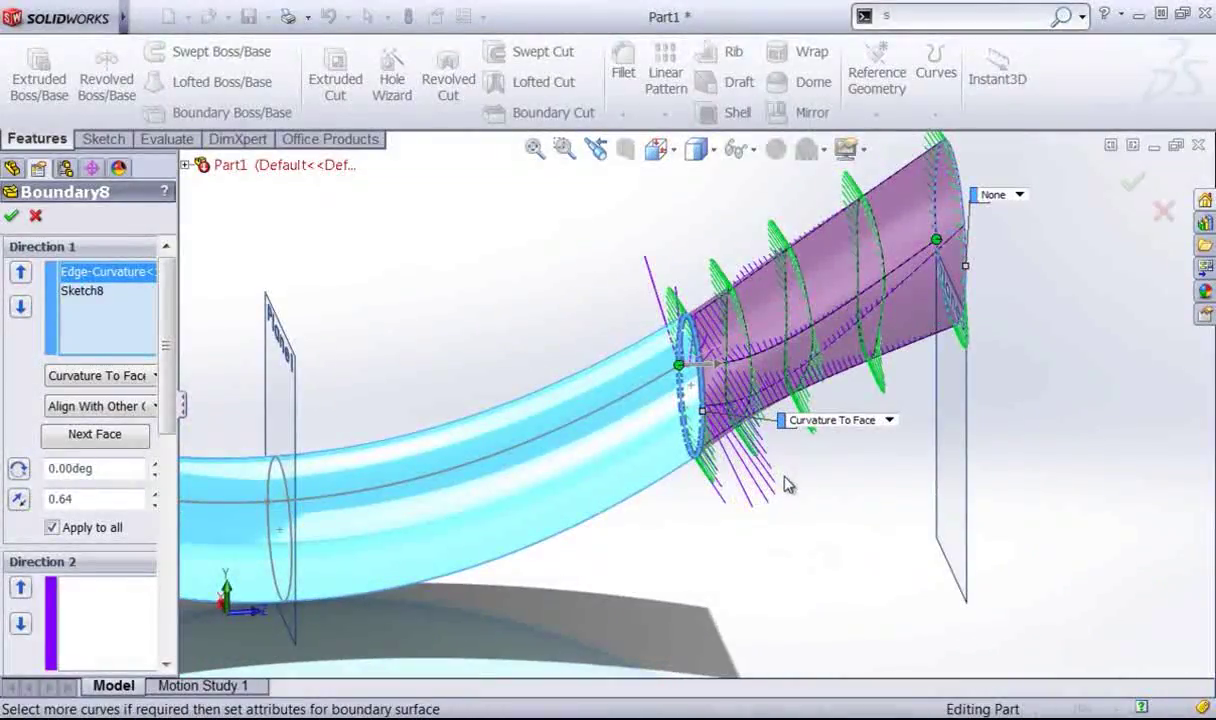
{"action": "right_click", "coordinate": [704, 425]}
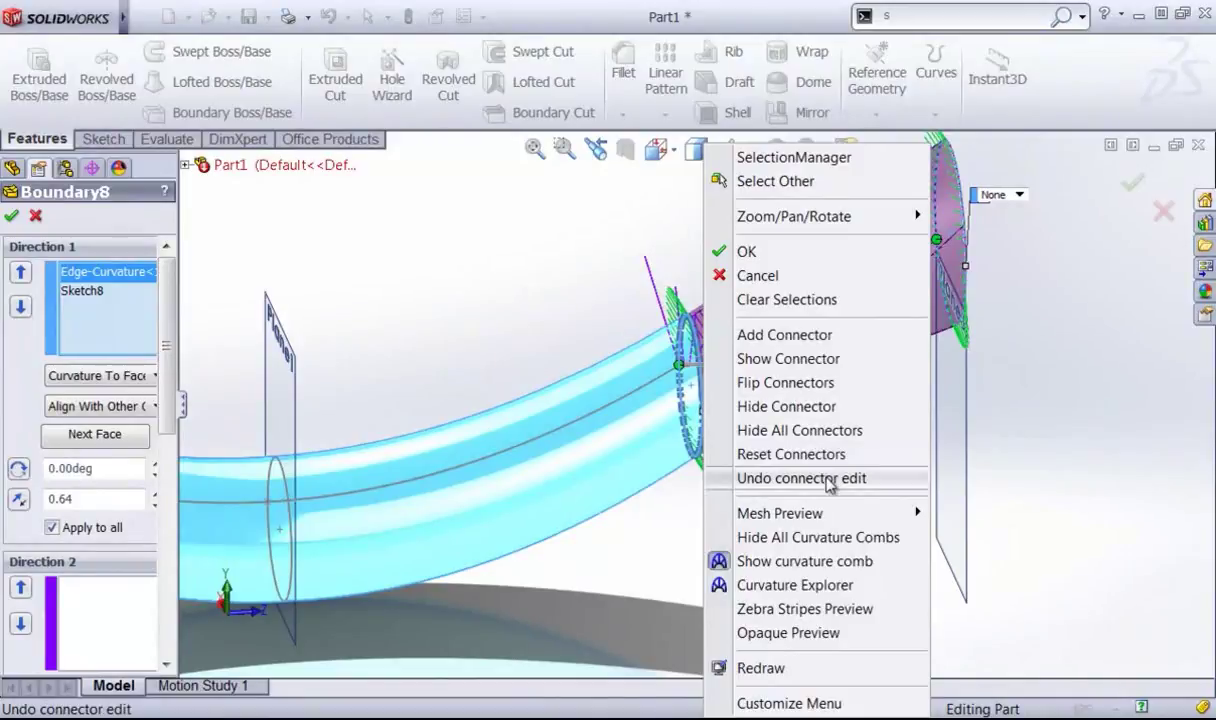
{"action": "left_click", "coordinate": [1080, 338]}
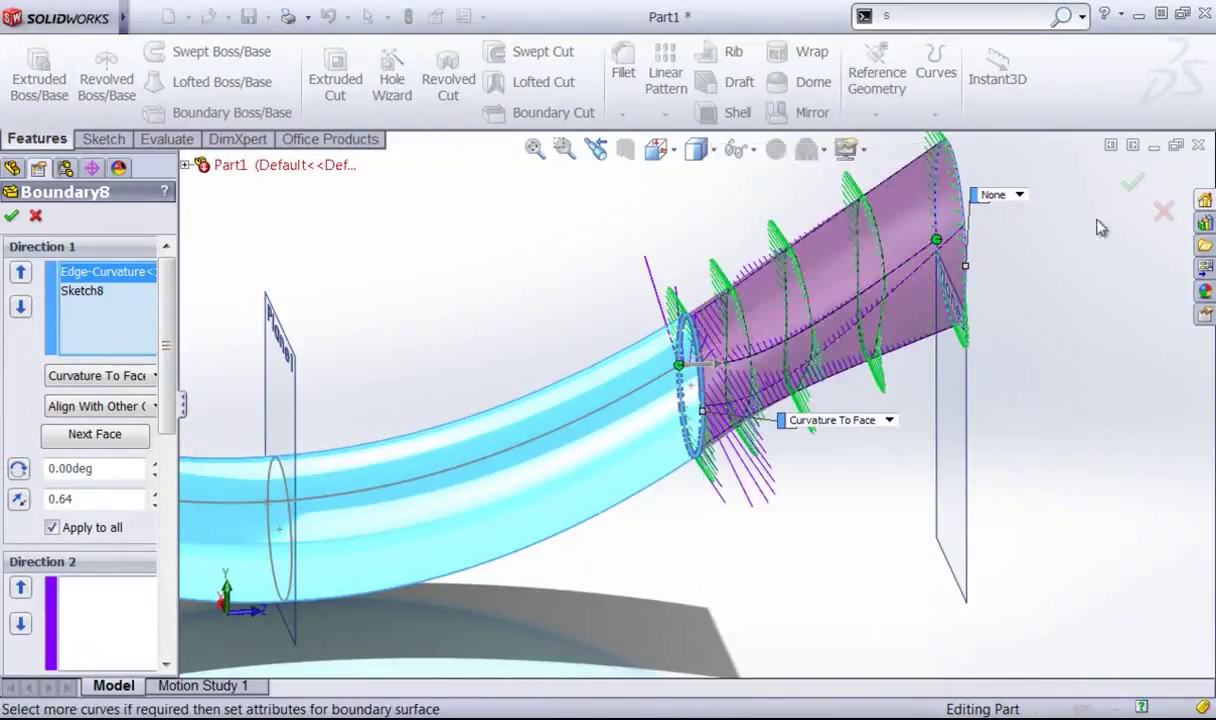
{"action": "left_click", "coordinate": [1135, 183]}
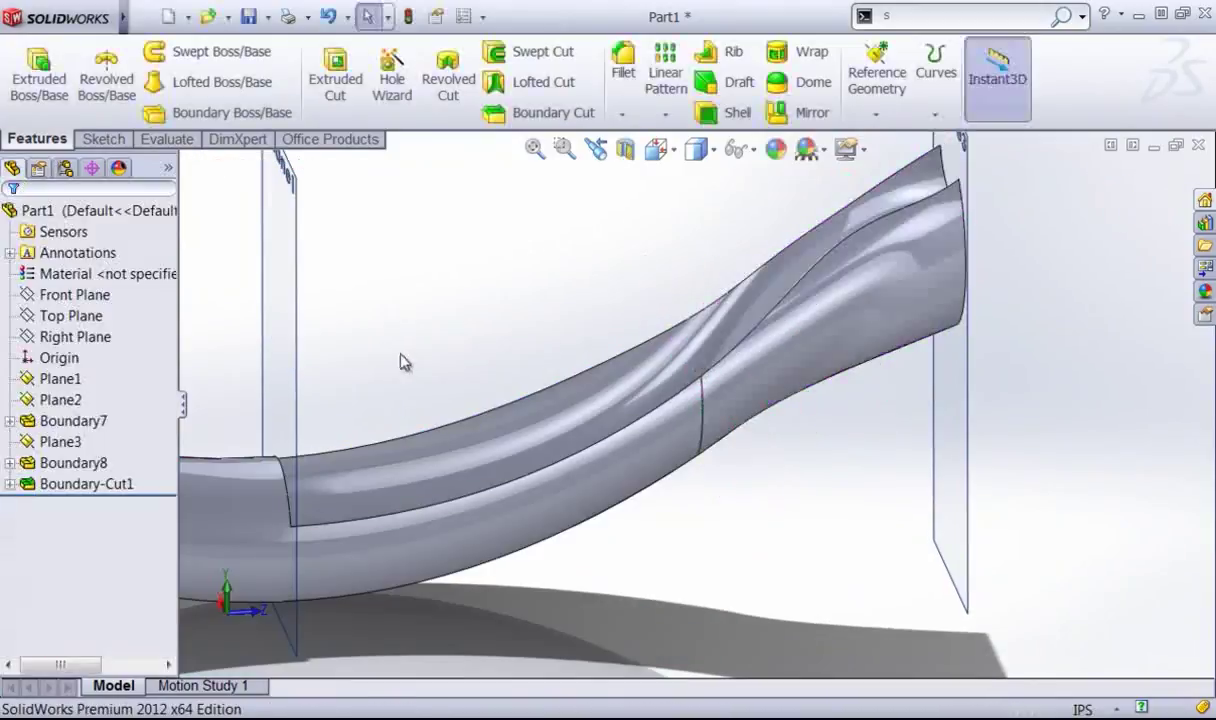